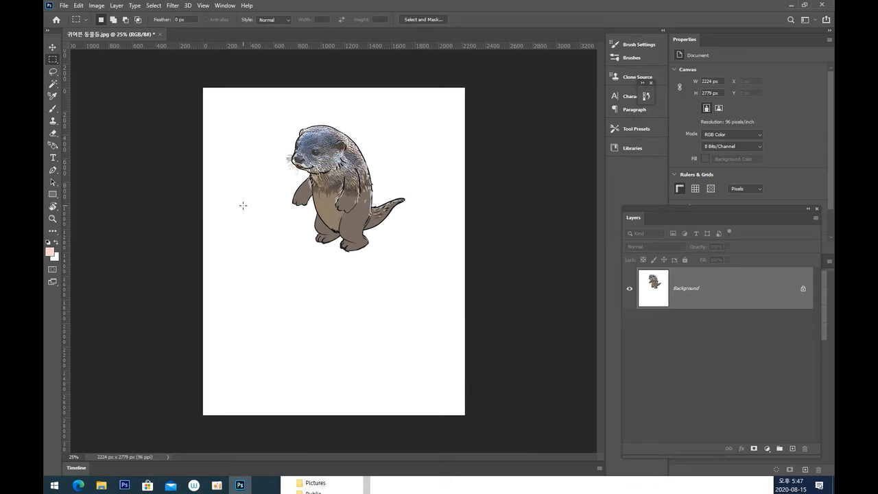
Handwrite 귀여움 in black with a 15 px brush in the blank area beside the otter's head.
{"action": "key", "text": "ctrl+plus"}
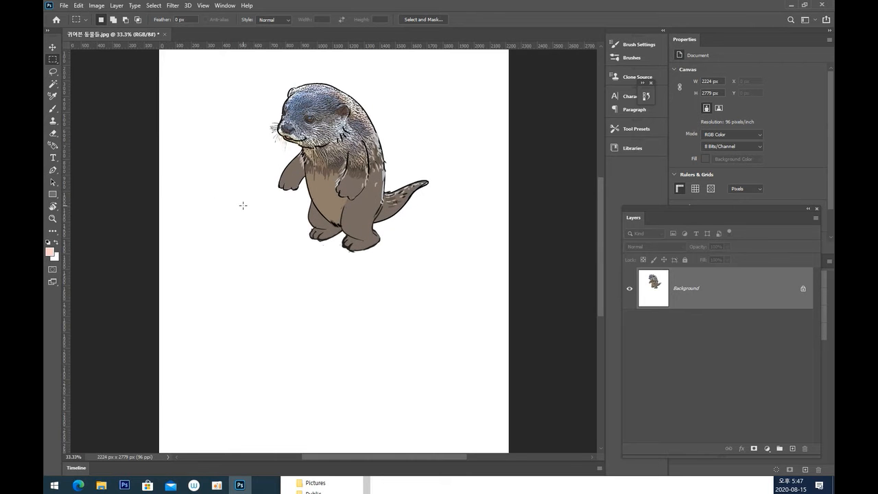
{"action": "left_click_drag", "start_coordinate": [369, 230], "coordinate": [396, 257]}
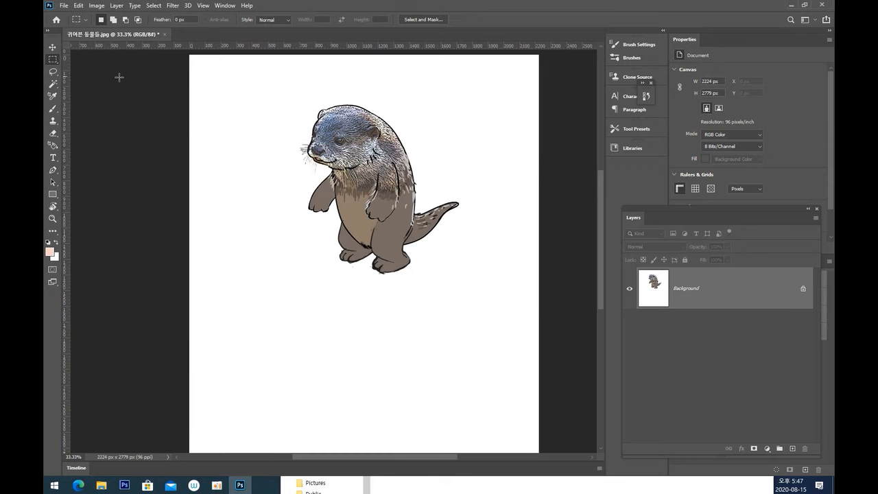
{"action": "left_click", "coordinate": [52, 109]}
{"action": "key", "text": "d"}
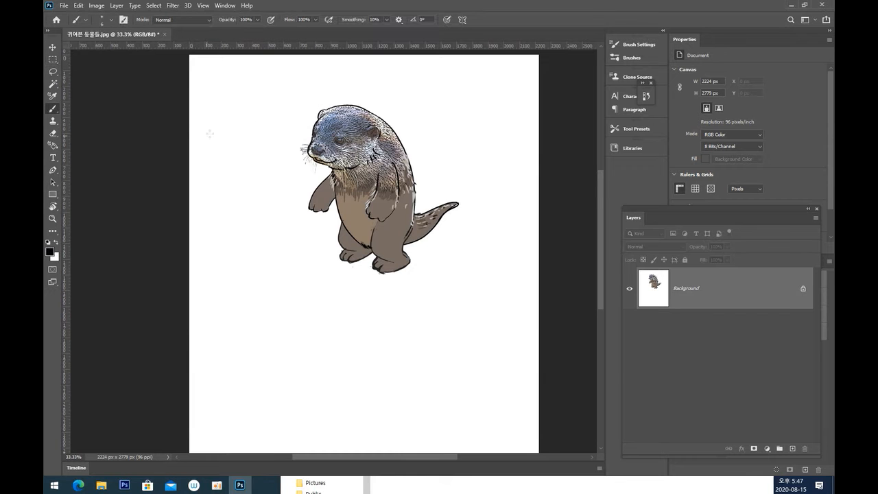
{"action": "key", "text": "bracketright"}
{"action": "key", "text": "bracketright"}
{"action": "key", "text": "bracketright"}
{"action": "key", "text": "bracketright"}
{"action": "key", "text": "bracketright"}
{"action": "mouse_move", "coordinate": [218, 92]}
{"action": "left_mouse_down"}
{"action": "mouse_move", "coordinate": [214, 108]}
{"action": "mouse_move", "coordinate": [228, 115]}
{"action": "mouse_move", "coordinate": [239, 96]}
{"action": "mouse_move", "coordinate": [251, 108]}
{"action": "mouse_move", "coordinate": [265, 90]}
{"action": "mouse_move", "coordinate": [275, 99]}
{"action": "mouse_move", "coordinate": [267, 110]}
{"action": "left_mouse_up"}
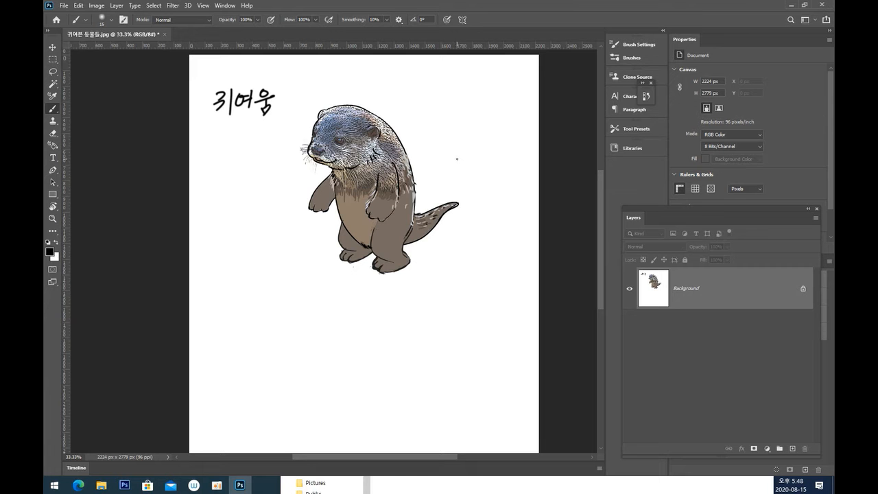
{"action": "mouse_move", "coordinate": [451, 180]}
{"action": "left_mouse_down"}
{"action": "mouse_move", "coordinate": [483, 162]}
{"action": "mouse_move", "coordinate": [453, 161]}
{"action": "left_mouse_up"}
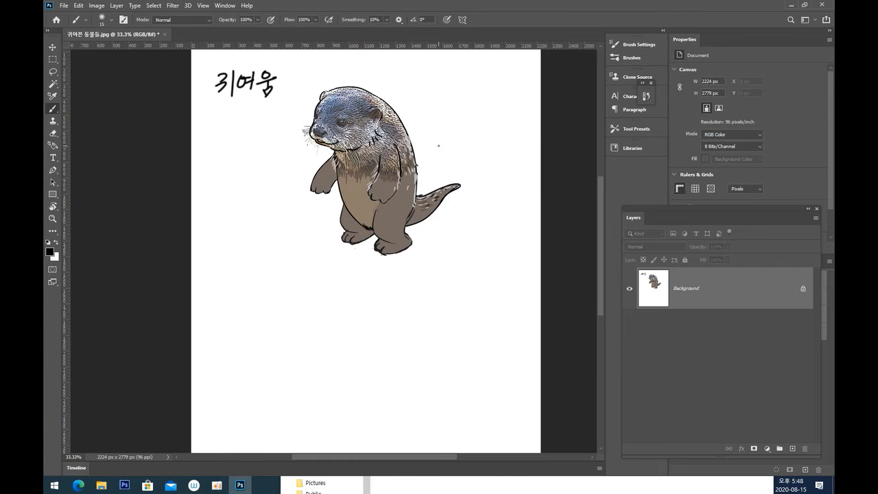
{"action": "key", "text": "ctrl+plus"}
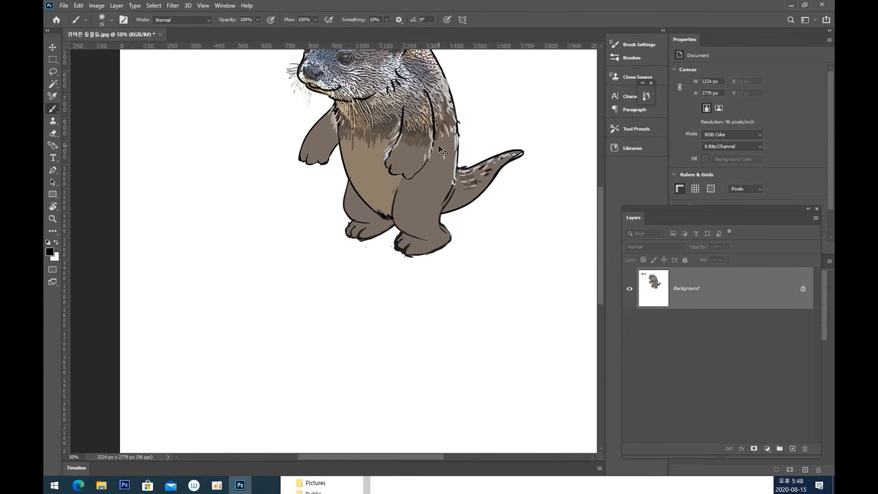
{"action": "key", "text": "ctrl+minus"}
{"action": "left_click_drag", "start_coordinate": [452, 188], "coordinate": [485, 187]}
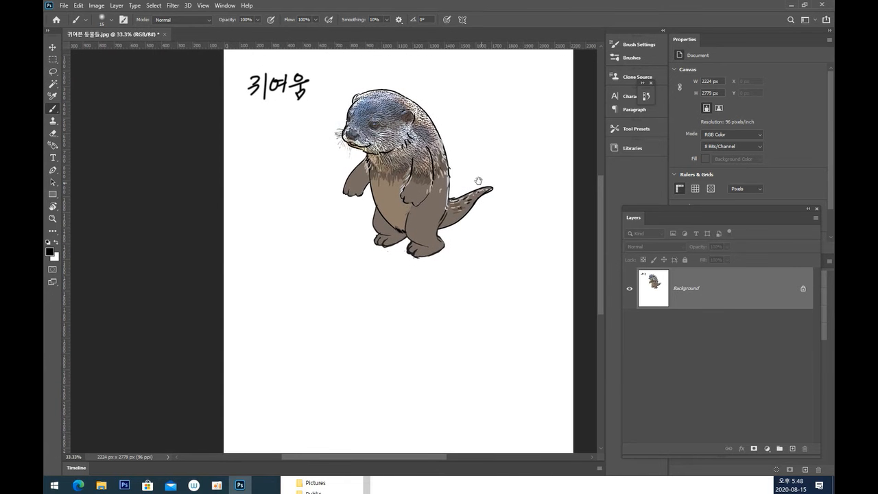
{"action": "left_click", "coordinate": [53, 72]}
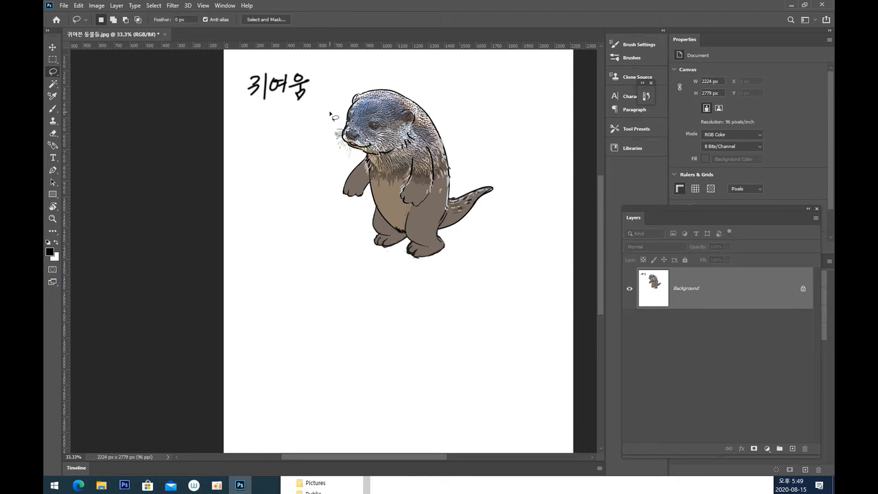
{"action": "mouse_move", "coordinate": [326, 152]}
{"action": "left_mouse_down"}
{"action": "mouse_move", "coordinate": [319, 129]}
{"action": "mouse_move", "coordinate": [345, 85]}
{"action": "mouse_move", "coordinate": [422, 81]}
{"action": "mouse_move", "coordinate": [506, 164]}
{"action": "mouse_move", "coordinate": [514, 201]}
{"action": "mouse_move", "coordinate": [472, 253]}
{"action": "mouse_move", "coordinate": [422, 269]}
{"action": "mouse_move", "coordinate": [386, 259]}
{"action": "mouse_move", "coordinate": [342, 236]}
{"action": "mouse_move", "coordinate": [323, 185]}
{"action": "mouse_move", "coordinate": [324, 147]}
{"action": "left_mouse_up"}
{"action": "left_click_drag", "start_coordinate": [327, 203], "coordinate": [330, 178]}
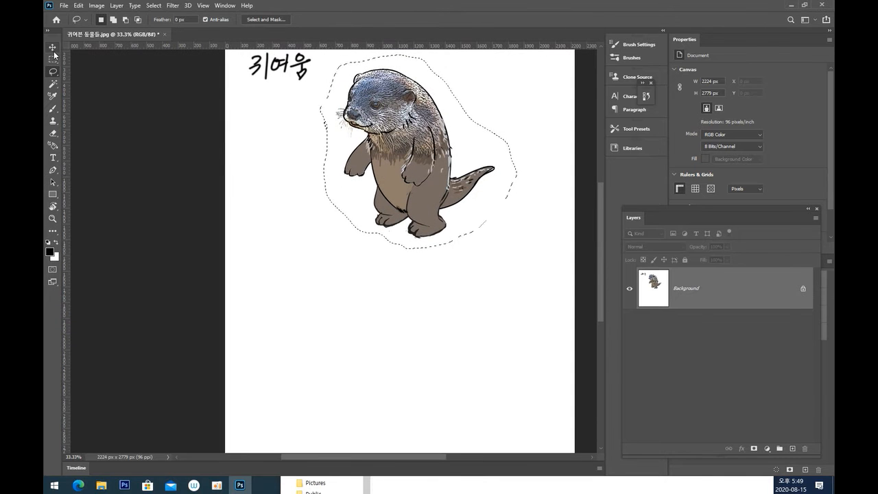
{"action": "left_click", "coordinate": [275, 208]}
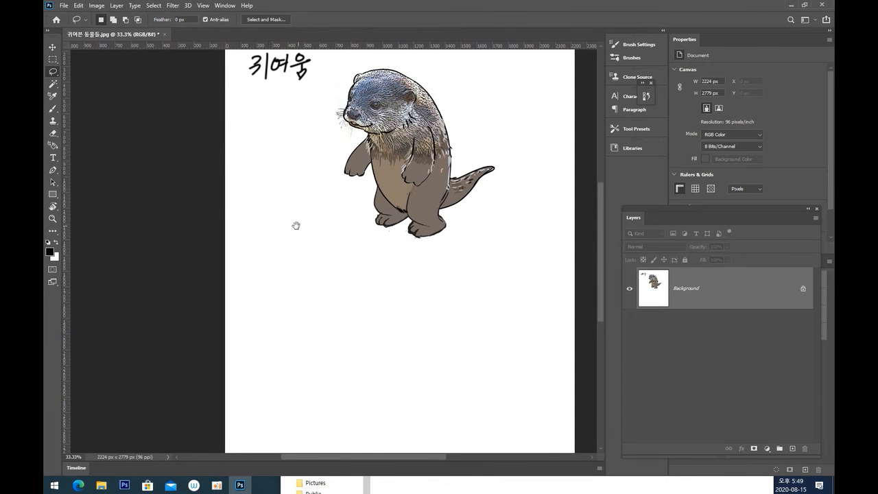
Crop outward to extend the canvas on the otter's tail side to a width of 5110 px.
{"action": "left_click_drag", "start_coordinate": [298, 223], "coordinate": [139, 226]}
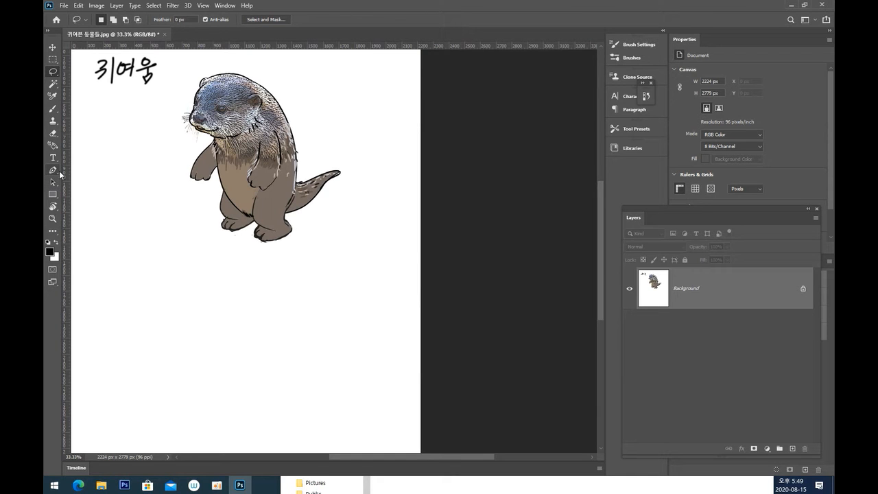
{"action": "left_click", "coordinate": [54, 233]}
{"action": "left_click", "coordinate": [81, 244]}
{"action": "left_click_drag", "start_coordinate": [423, 252], "coordinate": [600, 276]}
{"action": "key", "text": "Return"}
Lasso the coloured otter and place a duplicate of it in the blank area on its tail side.
{"action": "left_click", "coordinate": [54, 72]}
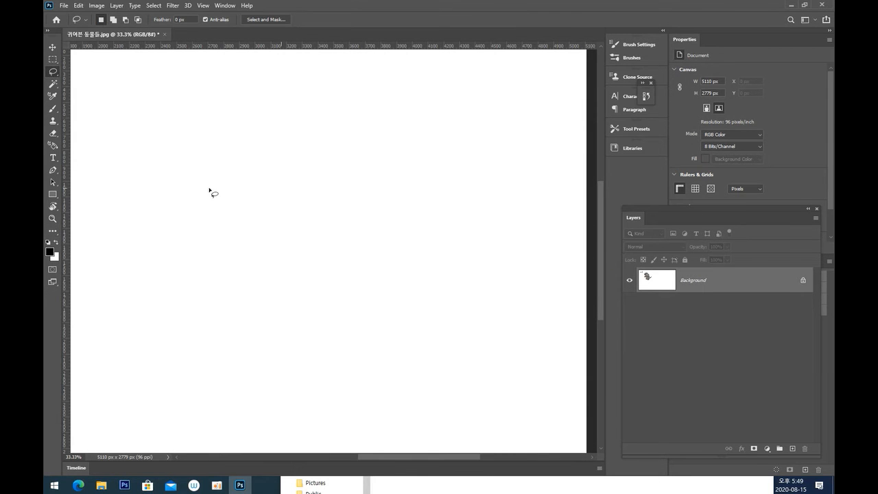
{"action": "left_click_drag", "start_coordinate": [200, 204], "coordinate": [453, 188]}
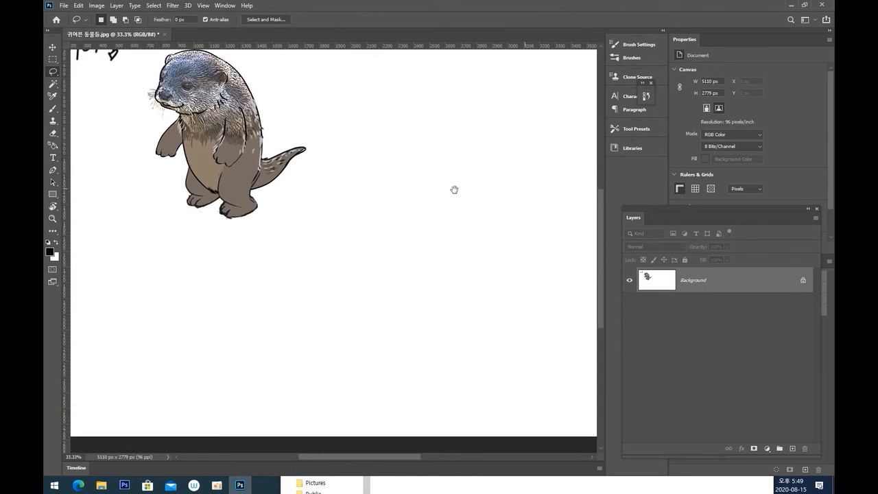
{"action": "mouse_move", "coordinate": [286, 163]}
{"action": "left_mouse_down"}
{"action": "mouse_move", "coordinate": [273, 189]}
{"action": "mouse_move", "coordinate": [279, 178]}
{"action": "left_mouse_up"}
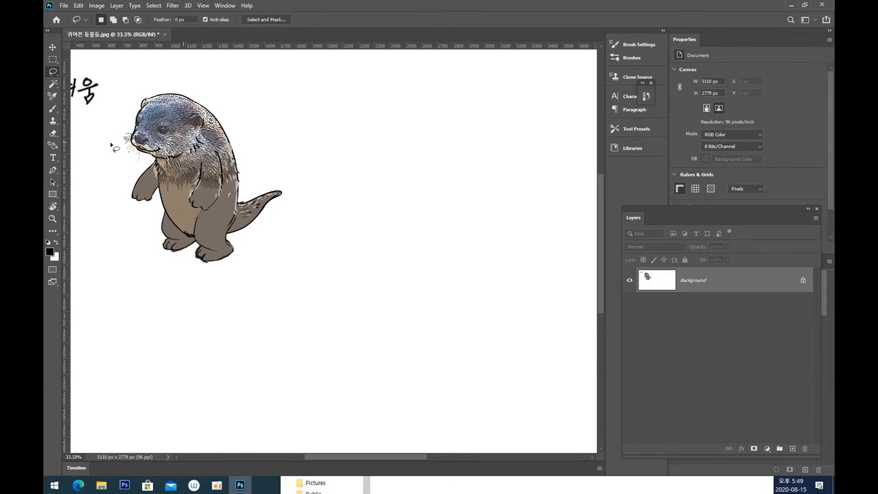
{"action": "mouse_move", "coordinate": [109, 168]}
{"action": "left_mouse_down"}
{"action": "mouse_move", "coordinate": [100, 140]}
{"action": "mouse_move", "coordinate": [131, 90]}
{"action": "mouse_move", "coordinate": [153, 78]}
{"action": "mouse_move", "coordinate": [206, 91]}
{"action": "mouse_move", "coordinate": [287, 176]}
{"action": "mouse_move", "coordinate": [296, 217]}
{"action": "mouse_move", "coordinate": [238, 270]}
{"action": "mouse_move", "coordinate": [173, 272]}
{"action": "mouse_move", "coordinate": [138, 242]}
{"action": "mouse_move", "coordinate": [120, 176]}
{"action": "left_mouse_up"}
{"action": "left_click", "coordinate": [53, 48]}
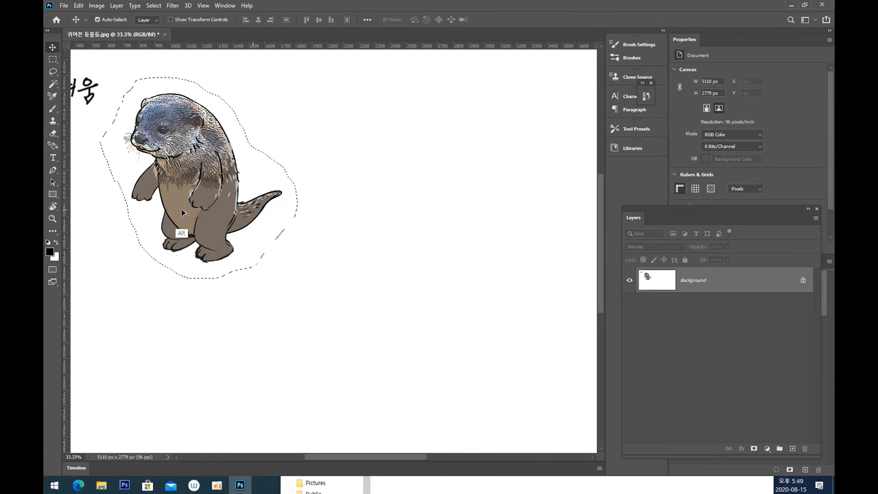
{"action": "left_click_drag", "start_coordinate": [180, 209], "coordinate": [400, 202]}
{"action": "left_click_drag", "start_coordinate": [329, 259], "coordinate": [269, 275]}
{"action": "left_click_drag", "start_coordinate": [358, 227], "coordinate": [365, 232]}
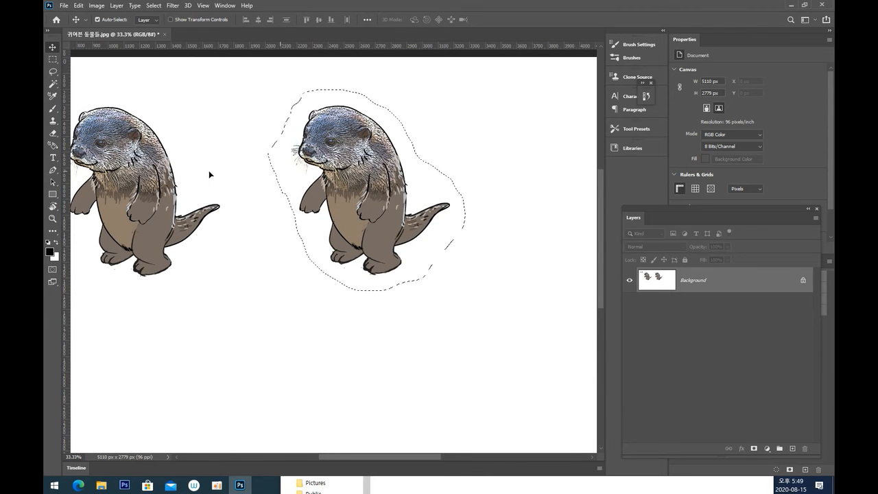
Turn the selected otter copy grey with a Hue/Saturation adjustment, setting the saturation to -100.
{"action": "left_click", "coordinate": [96, 5]}
{"action": "mouse_move", "coordinate": [115, 32]}
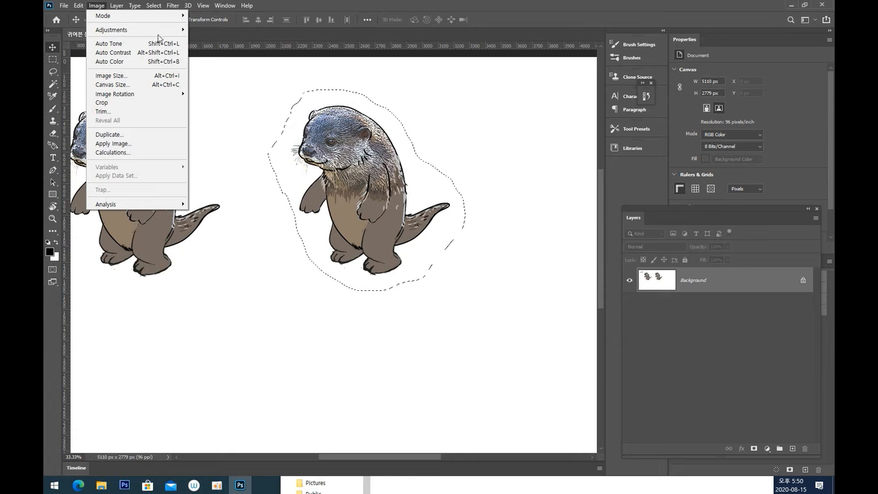
{"action": "mouse_move", "coordinate": [158, 33]}
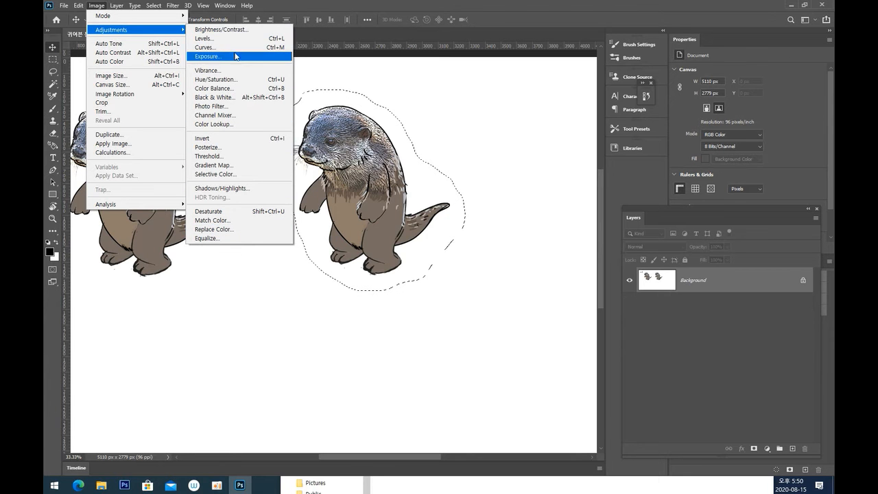
{"action": "left_click", "coordinate": [225, 80]}
{"action": "left_click_drag", "start_coordinate": [421, 101], "coordinate": [558, 105]}
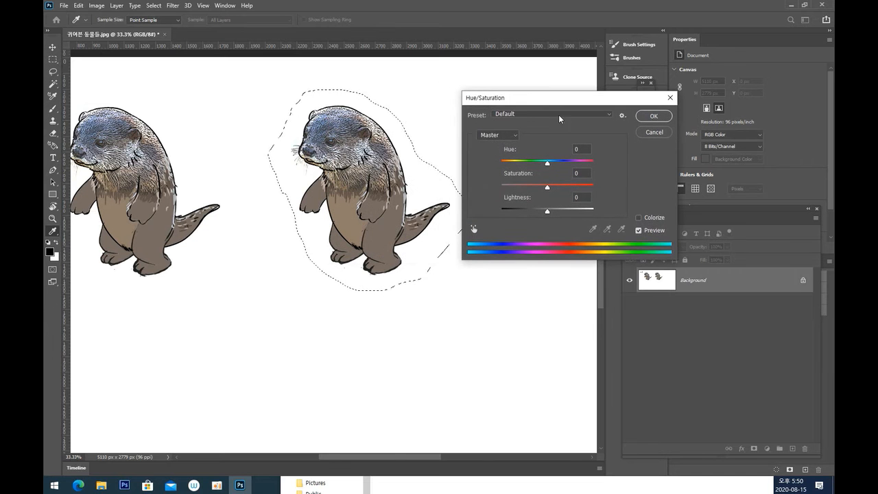
{"action": "left_click_drag", "start_coordinate": [547, 186], "coordinate": [501, 187]}
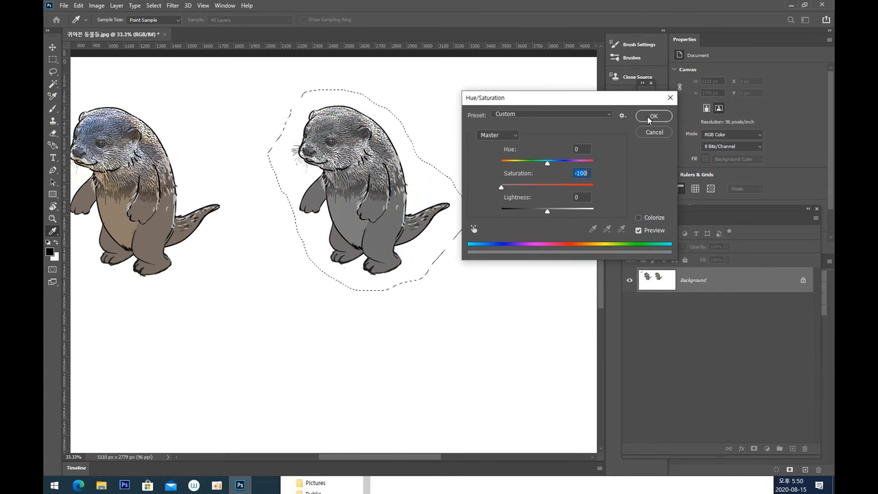
{"action": "type", "text": "-64"}
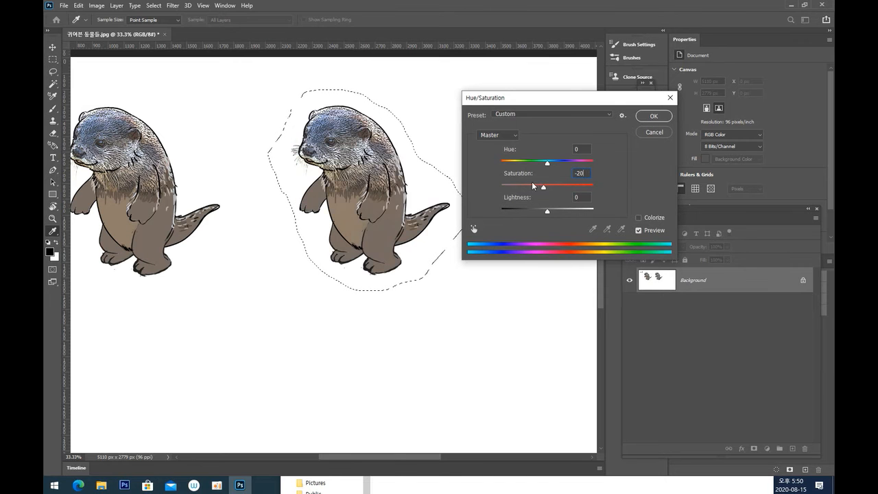
{"action": "left_click_drag", "start_coordinate": [537, 185], "coordinate": [443, 171]}
{"action": "left_click", "coordinate": [654, 116]}
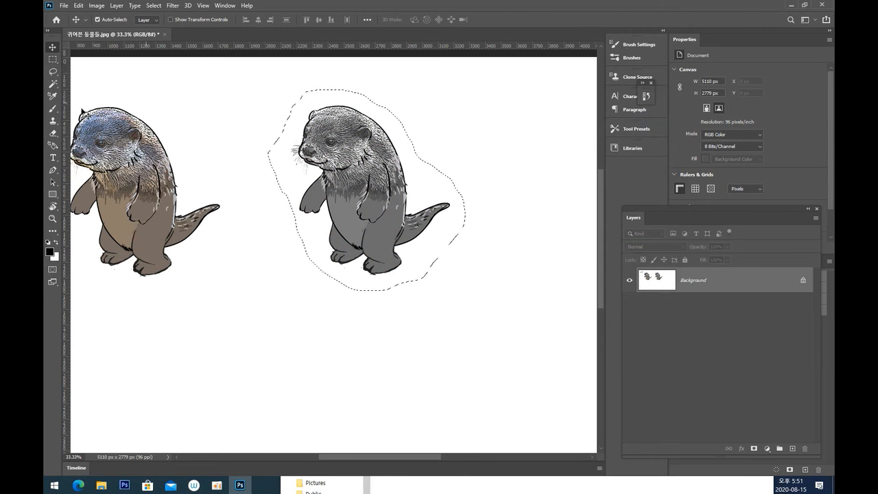
Duplicate the grey otter further along the row and sample the copy's dark grey body in Replace Color, previewing the image.
{"action": "left_click_drag", "start_coordinate": [348, 208], "coordinate": [480, 195]}
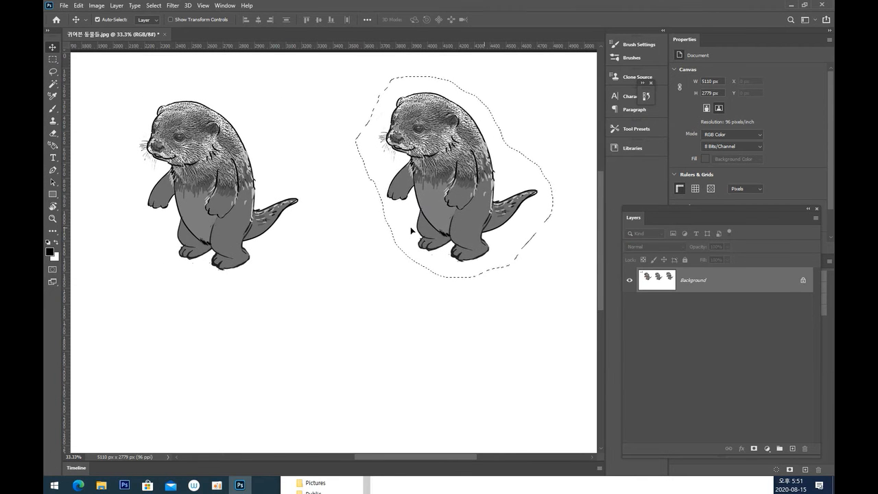
{"action": "left_click_drag", "start_coordinate": [342, 262], "coordinate": [362, 221]}
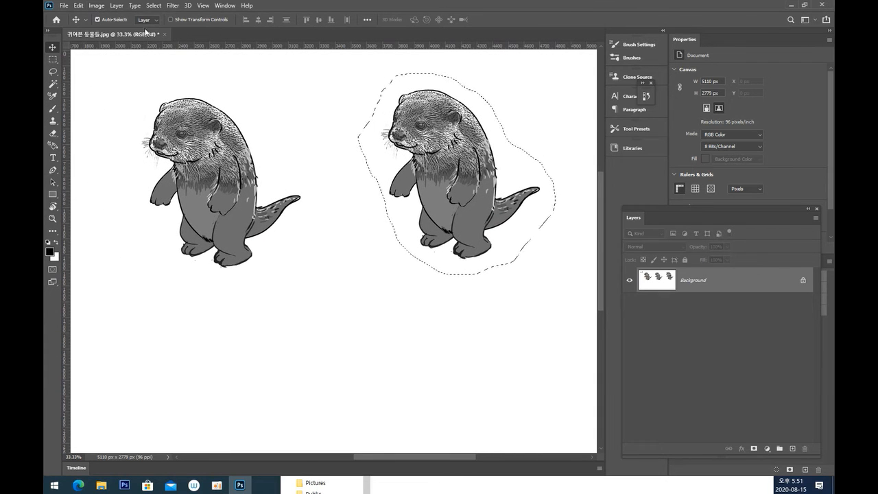
{"action": "left_click", "coordinate": [96, 7]}
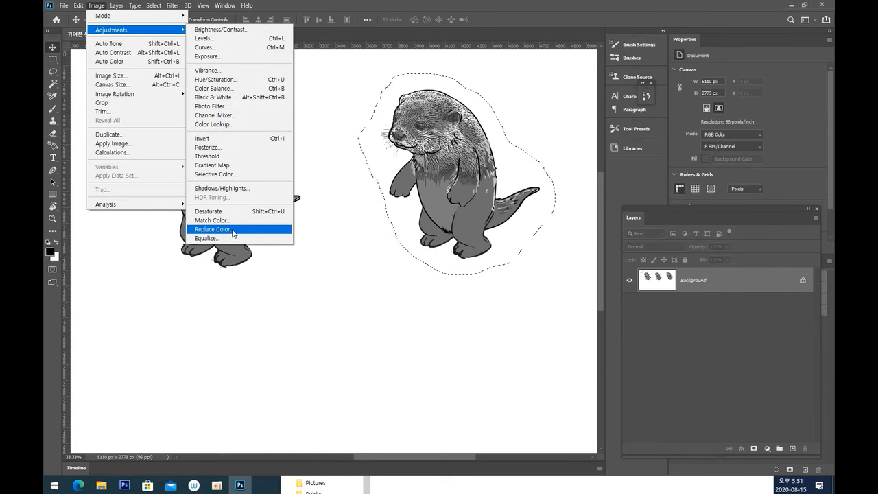
{"action": "left_click", "coordinate": [231, 233]}
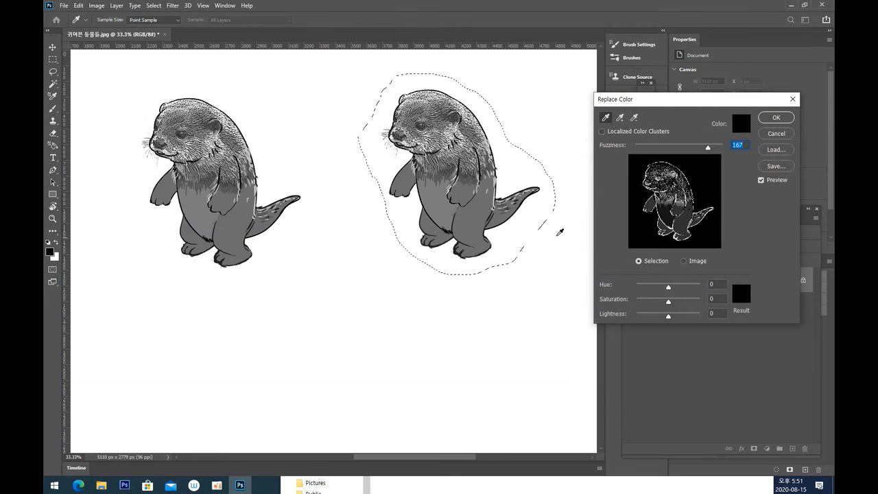
{"action": "left_click", "coordinate": [683, 262]}
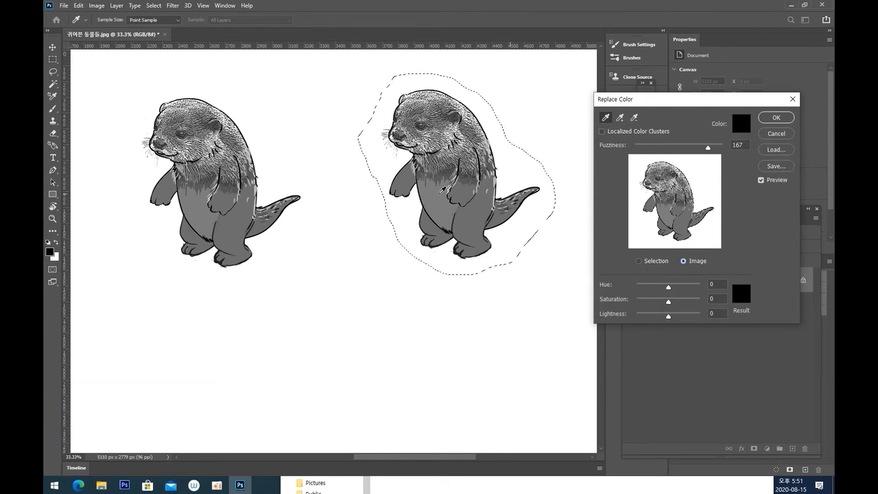
{"action": "left_click", "coordinate": [475, 218]}
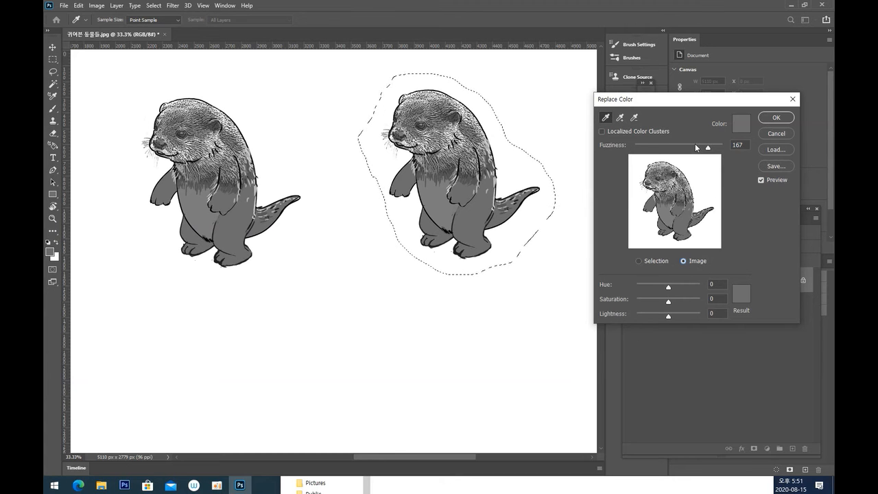
Replace the sampled grey with near-white using a fuzziness of 82 and a strongly raised lightness, and apply it.
{"action": "left_click_drag", "start_coordinate": [708, 149], "coordinate": [683, 153]}
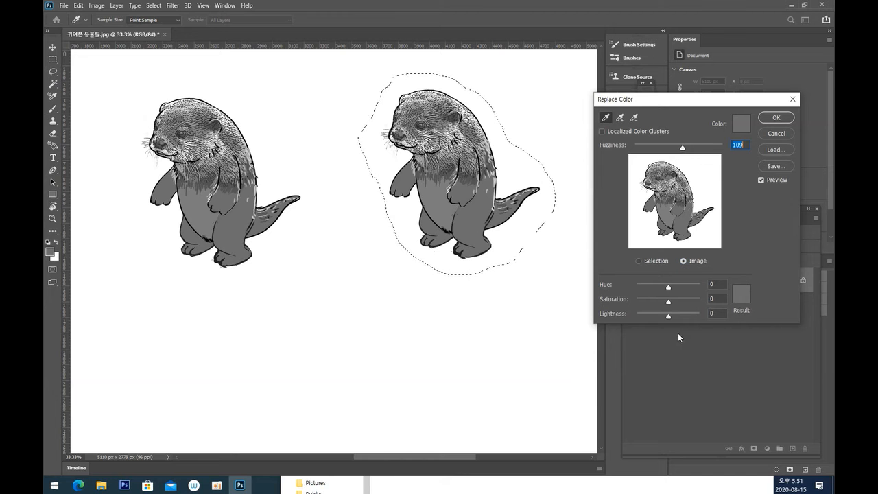
{"action": "left_click", "coordinate": [677, 316]}
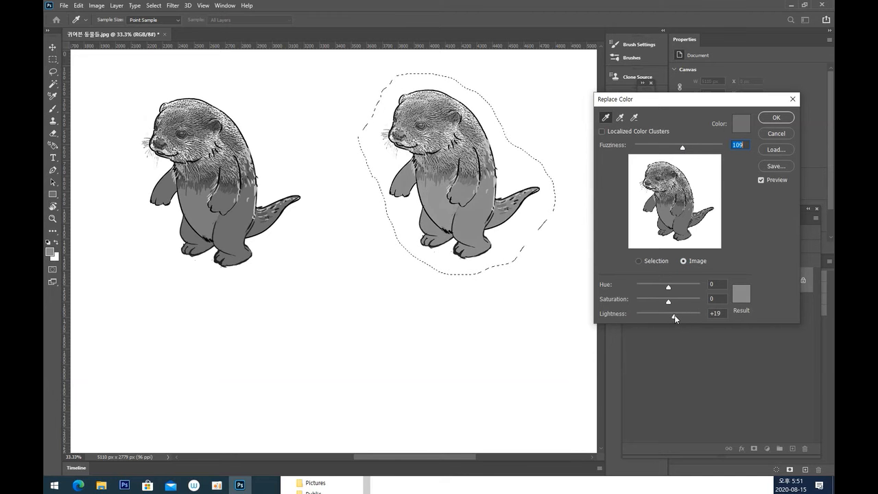
{"action": "left_click_drag", "start_coordinate": [683, 150], "coordinate": [671, 151]}
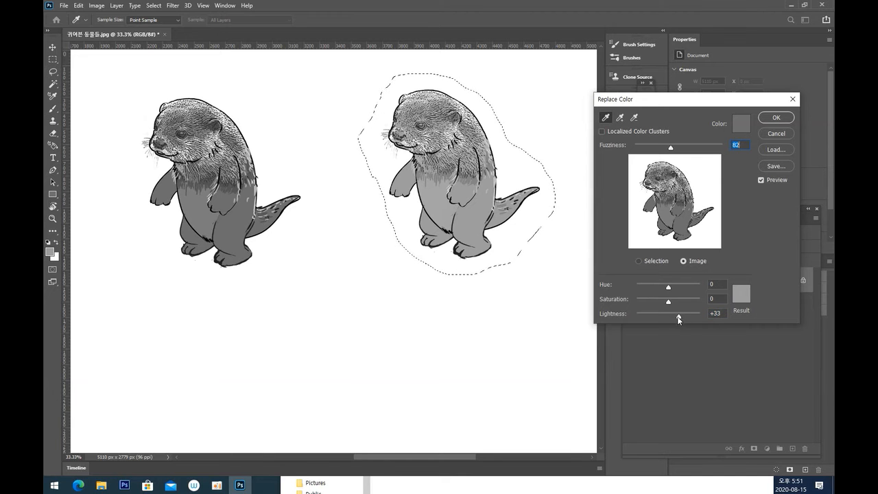
{"action": "mouse_move", "coordinate": [681, 317]}
{"action": "left_mouse_down"}
{"action": "mouse_move", "coordinate": [734, 312]}
{"action": "mouse_move", "coordinate": [685, 316]}
{"action": "left_mouse_up"}
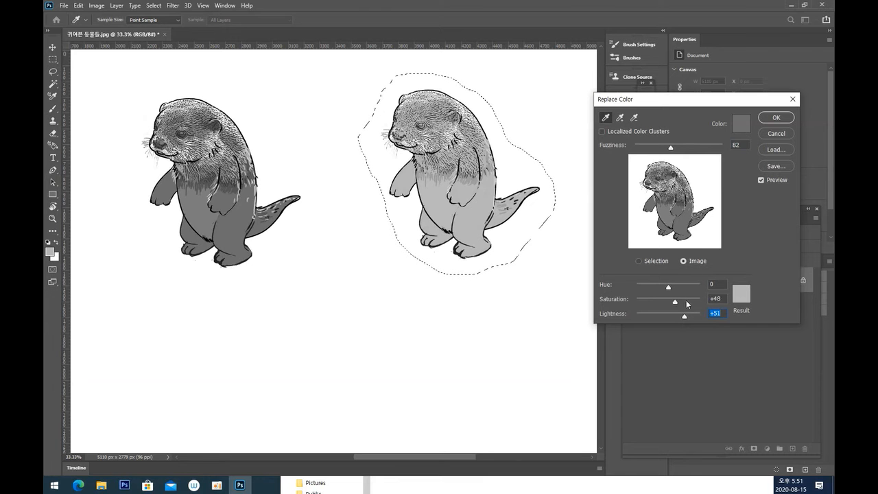
{"action": "left_click_drag", "start_coordinate": [674, 301], "coordinate": [697, 316]}
{"action": "left_click", "coordinate": [777, 121]}
Place a duplicate of the near-white otter in the blank area below the coloured otter and clear the selection.
{"action": "key", "text": "v"}
{"action": "left_click_drag", "start_coordinate": [373, 251], "coordinate": [434, 214]}
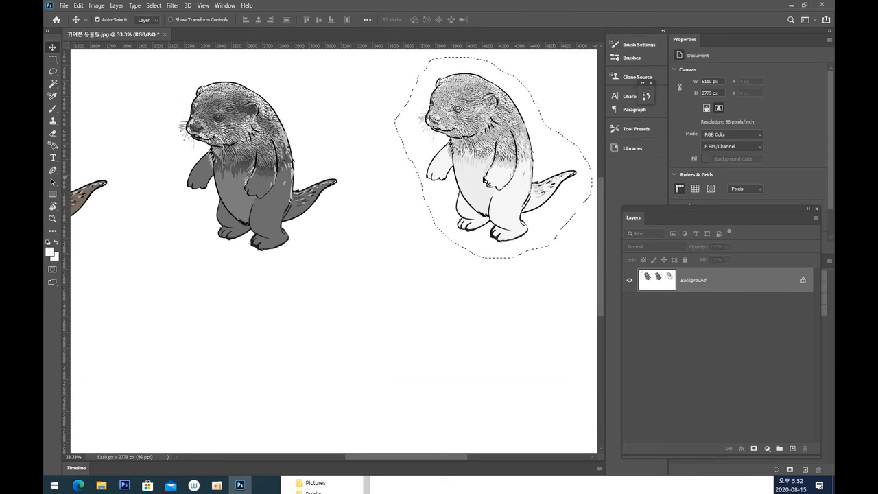
{"action": "key", "text": "alt"}
{"action": "left_click_drag", "start_coordinate": [484, 195], "coordinate": [168, 388]}
{"action": "left_click_drag", "start_coordinate": [383, 258], "coordinate": [555, 157]}
{"action": "left_click_drag", "start_coordinate": [367, 218], "coordinate": [223, 235]}
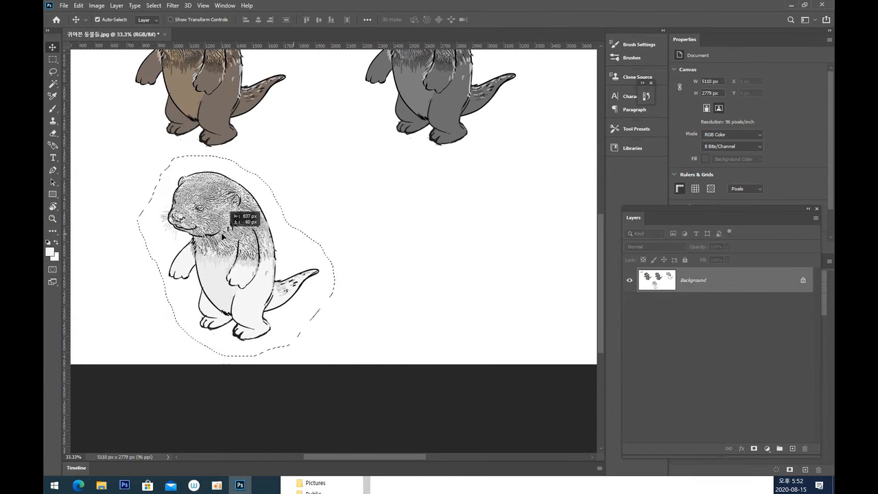
{"action": "key", "text": "l"}
{"action": "key", "text": "ctrl+d"}
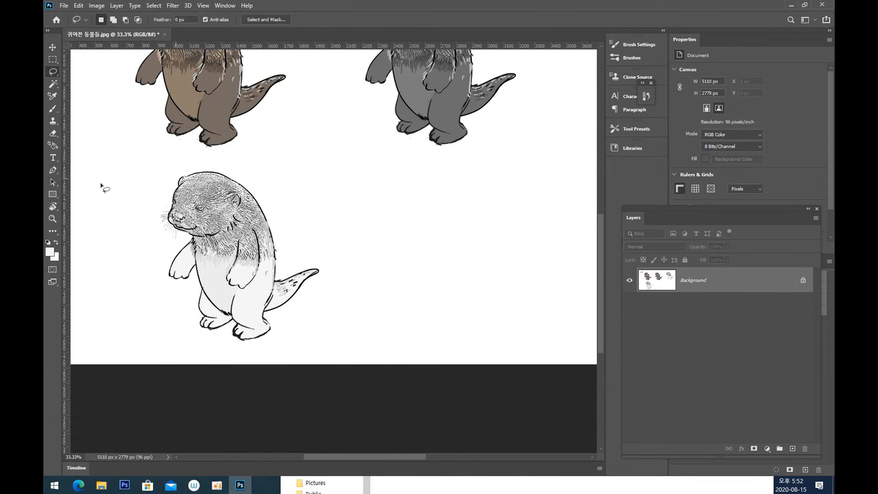
Extend the canvas downward with the Crop tool to a height of 3876 px and apply it.
{"action": "left_click", "coordinate": [54, 233]}
{"action": "left_click", "coordinate": [96, 236]}
{"action": "left_click_drag", "start_coordinate": [413, 371], "coordinate": [432, 443]}
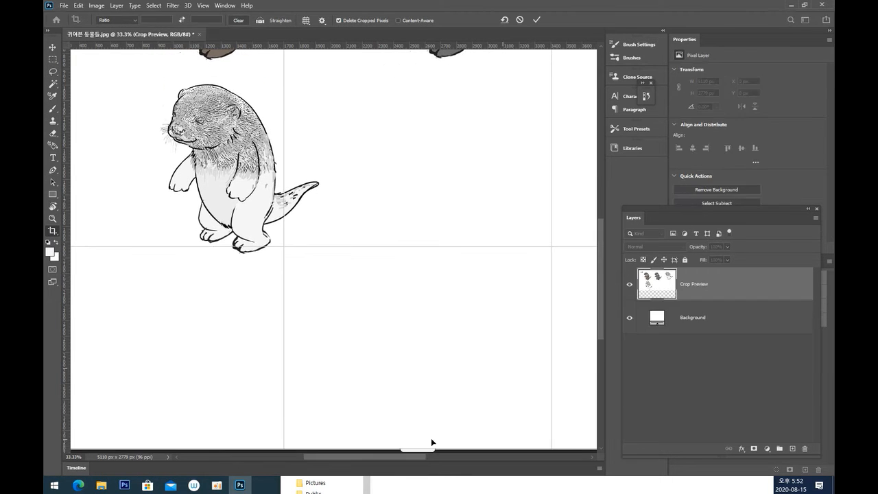
{"action": "key", "text": "Return"}
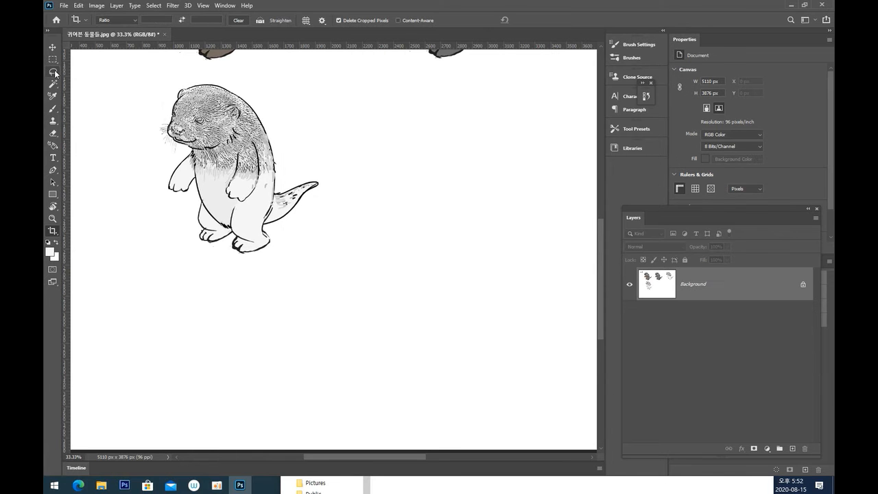
{"action": "left_click", "coordinate": [54, 71]}
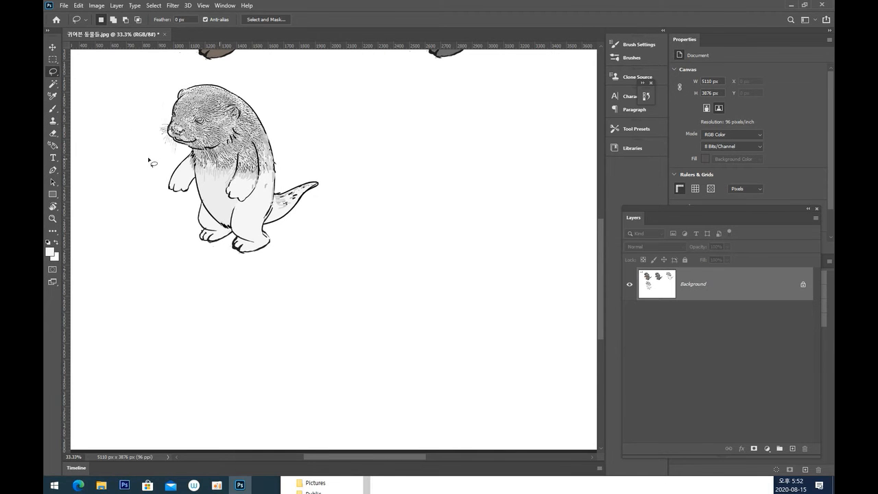
{"action": "mouse_move", "coordinate": [443, 157]}
{"action": "left_mouse_down"}
{"action": "mouse_move", "coordinate": [267, 347]}
{"action": "mouse_move", "coordinate": [521, 228]}
{"action": "left_mouse_up"}
{"action": "left_click", "coordinate": [52, 218]}
{"action": "left_click", "coordinate": [290, 207]}
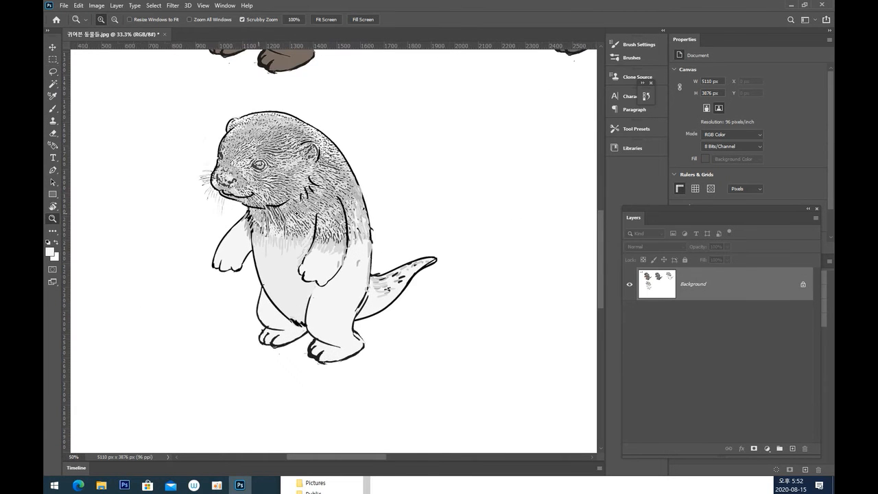
{"action": "left_click", "coordinate": [52, 71]}
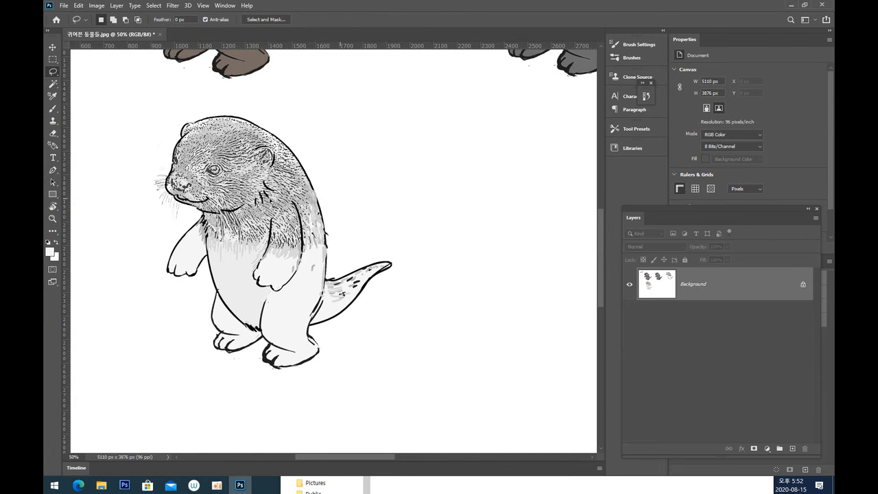
{"action": "key", "text": "ctrl+minus"}
{"action": "mouse_move", "coordinate": [362, 172]}
{"action": "left_mouse_down"}
{"action": "mouse_move", "coordinate": [243, 286]}
{"action": "mouse_move", "coordinate": [382, 198]}
{"action": "left_mouse_up"}
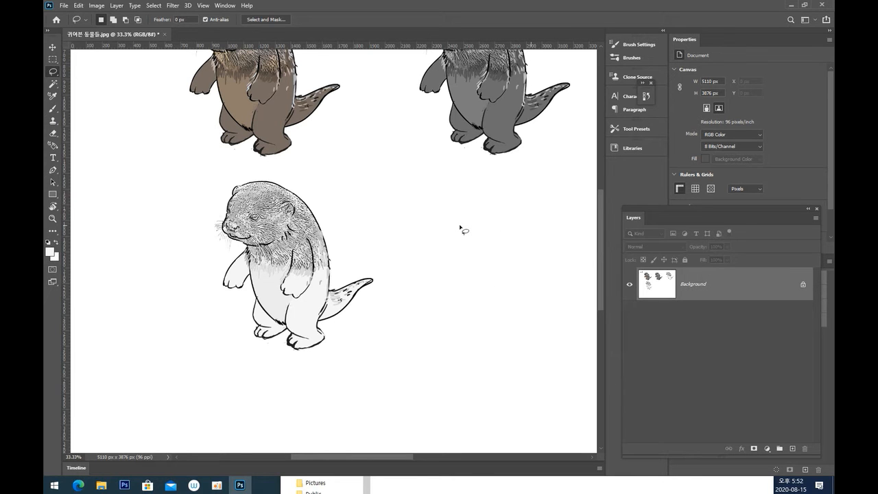
{"action": "mouse_move", "coordinate": [347, 241]}
{"action": "left_mouse_down"}
{"action": "mouse_move", "coordinate": [277, 229]}
{"action": "mouse_move", "coordinate": [284, 227]}
{"action": "left_mouse_up"}
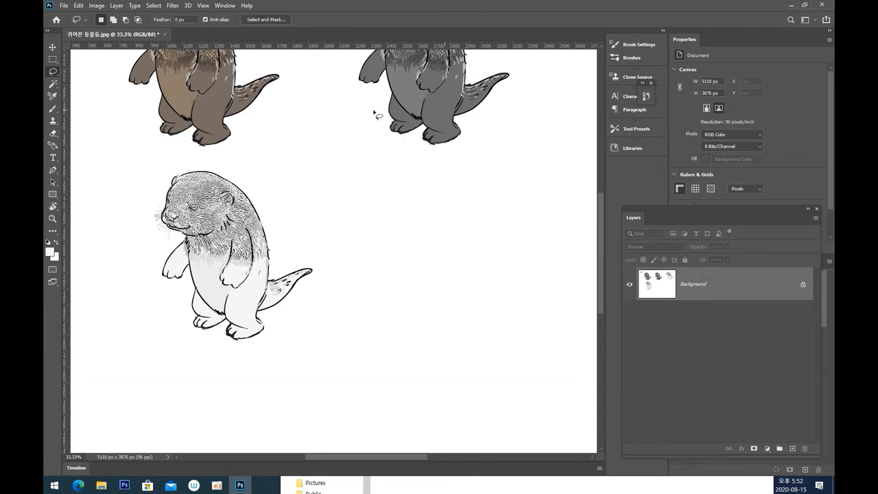
Reset the foreground colour to black and set up the Brush tool with the Hard Round preset, undoing the soft test stroke on the eye.
{"action": "key", "text": "d"}
{"action": "left_click", "coordinate": [53, 218]}
{"action": "left_click", "coordinate": [176, 210]}
{"action": "left_click", "coordinate": [176, 209]}
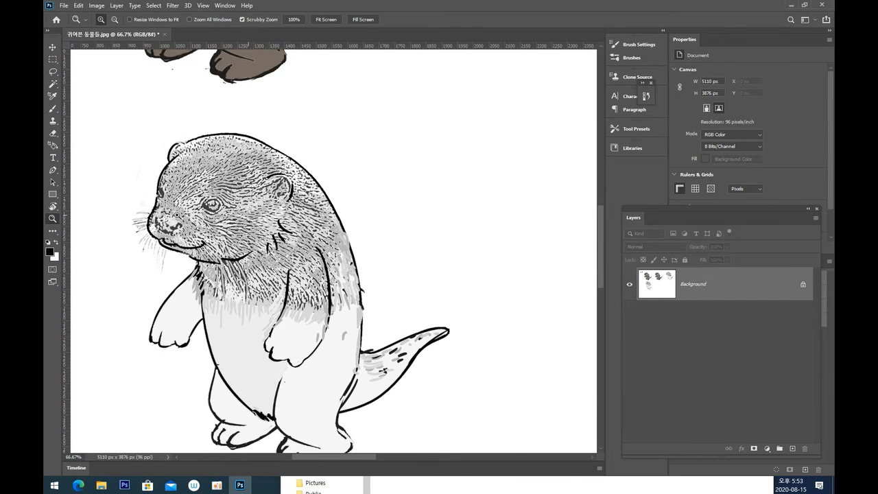
{"action": "left_click", "coordinate": [176, 214]}
{"action": "left_click_drag", "start_coordinate": [250, 259], "coordinate": [268, 230]}
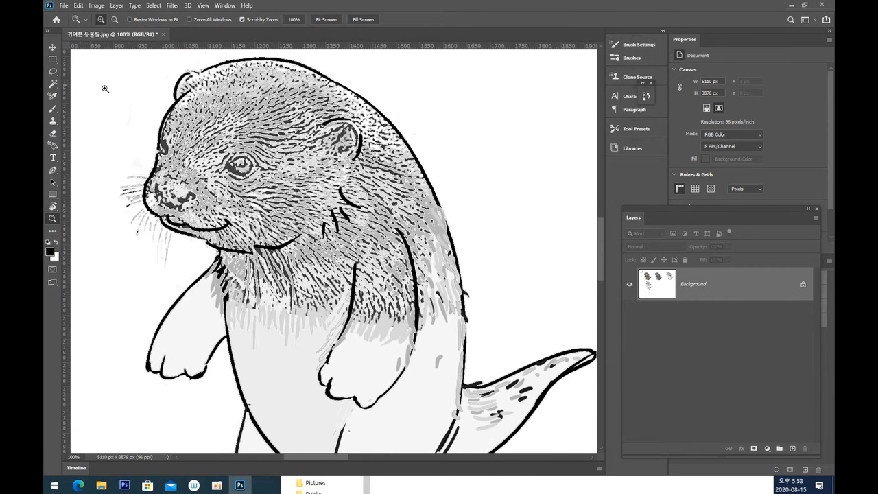
{"action": "left_click", "coordinate": [55, 108]}
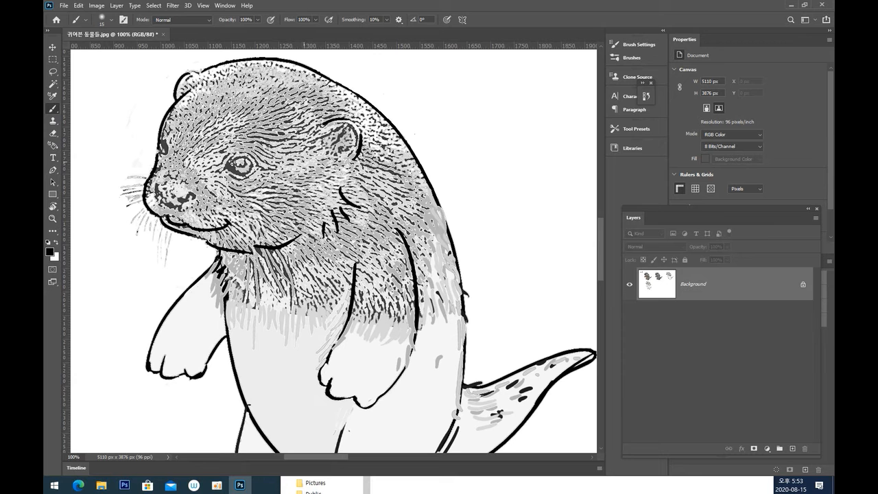
{"action": "left_click_drag", "start_coordinate": [234, 162], "coordinate": [247, 162]}
{"action": "key", "text": "ctrl+z"}
{"action": "left_click", "coordinate": [101, 20]}
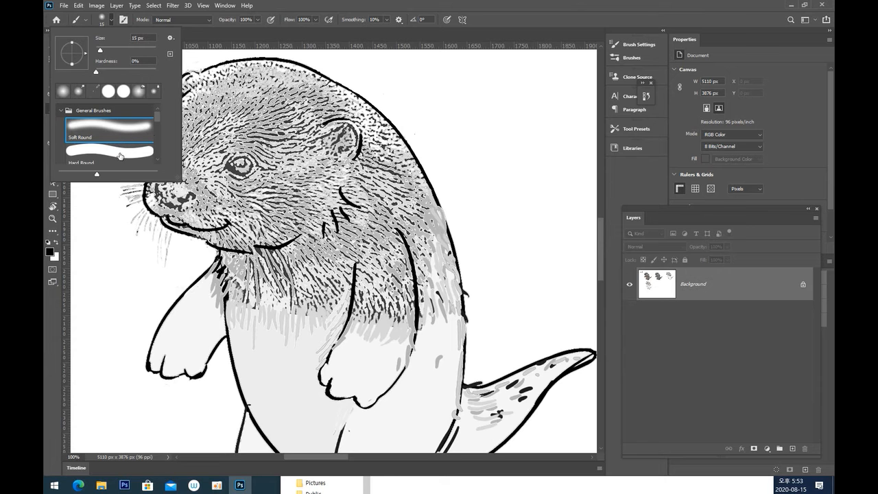
{"action": "left_click", "coordinate": [120, 155]}
{"action": "left_click", "coordinate": [498, 47]}
Fill the lower otter's near eye with solid black around a light highlight, refining its edges with a smaller brush.
{"action": "left_click_drag", "start_coordinate": [228, 172], "coordinate": [249, 164]}
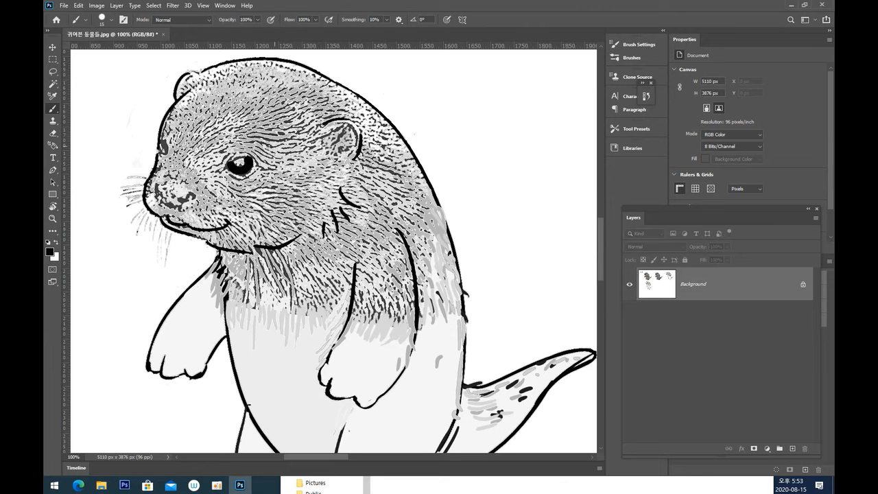
{"action": "key", "text": "bracketleft"}
{"action": "key", "text": "bracketleft"}
{"action": "key", "text": "bracketleft"}
{"action": "left_click", "coordinate": [251, 162]}
{"action": "left_click_drag", "start_coordinate": [250, 161], "coordinate": [247, 173]}
{"action": "left_click", "coordinate": [249, 169]}
{"action": "left_click_drag", "start_coordinate": [230, 163], "coordinate": [234, 163]}
Paint the lower otter's far eye and nose solid black, undoing the unwanted strokes.
{"action": "left_click_drag", "start_coordinate": [162, 141], "coordinate": [166, 155]}
{"action": "mouse_move", "coordinate": [158, 195]}
{"action": "left_mouse_down"}
{"action": "mouse_move", "coordinate": [193, 201]}
{"action": "mouse_move", "coordinate": [159, 197]}
{"action": "mouse_move", "coordinate": [183, 208]}
{"action": "mouse_move", "coordinate": [168, 203]}
{"action": "left_mouse_up"}
{"action": "key", "text": "ctrl+z"}
{"action": "key", "text": "ctrl+z"}
{"action": "key", "text": "ctrl+z"}
{"action": "key", "text": "ctrl+z"}
{"action": "key", "text": "ctrl+z"}
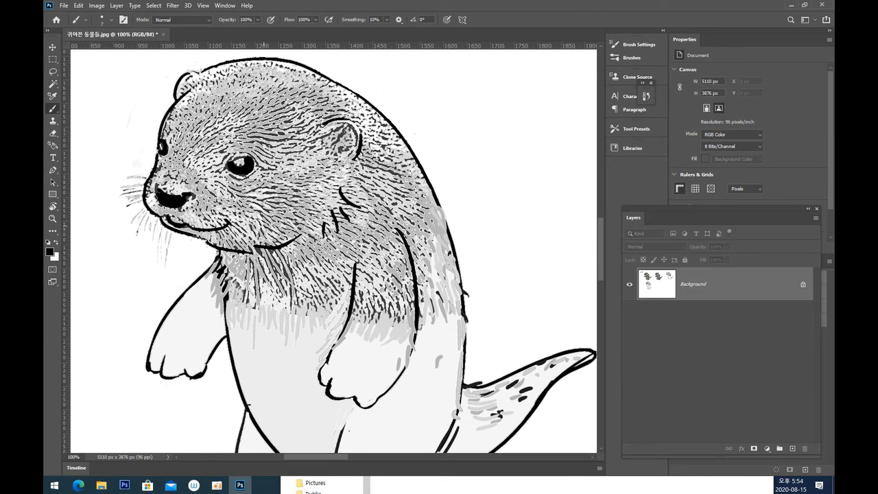
Redraw the lower otter's mouth, far eye, both ears and jaw outline with bolder black lines.
{"action": "left_click_drag", "start_coordinate": [184, 221], "coordinate": [224, 225]}
{"action": "left_click_drag", "start_coordinate": [162, 139], "coordinate": [167, 141]}
{"action": "mouse_move", "coordinate": [338, 129]}
{"action": "left_mouse_down"}
{"action": "mouse_move", "coordinate": [344, 140]}
{"action": "mouse_move", "coordinate": [331, 143]}
{"action": "mouse_move", "coordinate": [341, 121]}
{"action": "mouse_move", "coordinate": [359, 119]}
{"action": "mouse_move", "coordinate": [355, 159]}
{"action": "left_mouse_up"}
{"action": "key", "text": "ctrl+z"}
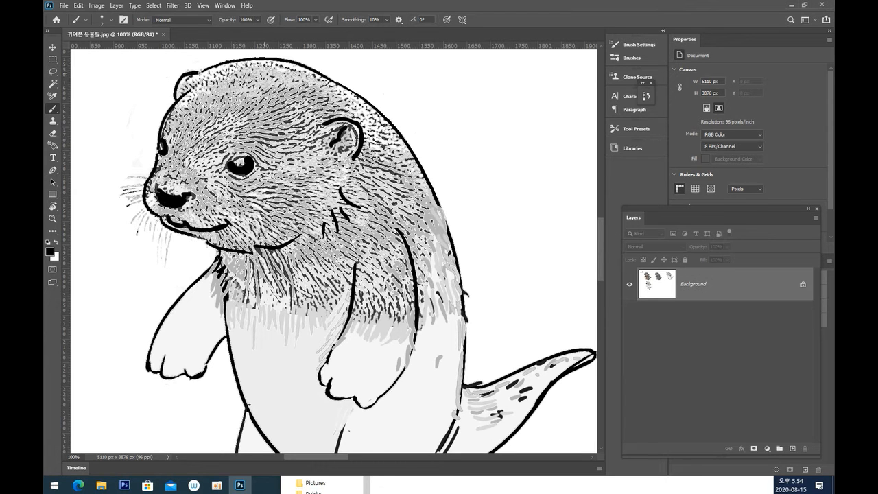
{"action": "left_click_drag", "start_coordinate": [184, 72], "coordinate": [173, 106]}
{"action": "left_click_drag", "start_coordinate": [158, 151], "coordinate": [153, 165]}
{"action": "left_click_drag", "start_coordinate": [159, 219], "coordinate": [226, 254]}
Draw a new contour for the back of the head, curving behind the near ear down to the neck.
{"action": "left_click_drag", "start_coordinate": [332, 84], "coordinate": [378, 146]}
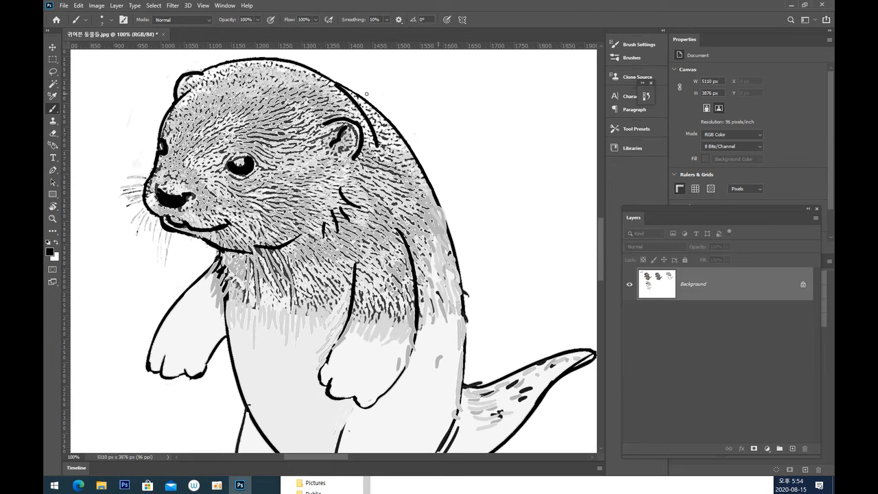
{"action": "key", "text": "ctrl+z"}
{"action": "left_click_drag", "start_coordinate": [334, 81], "coordinate": [376, 177]}
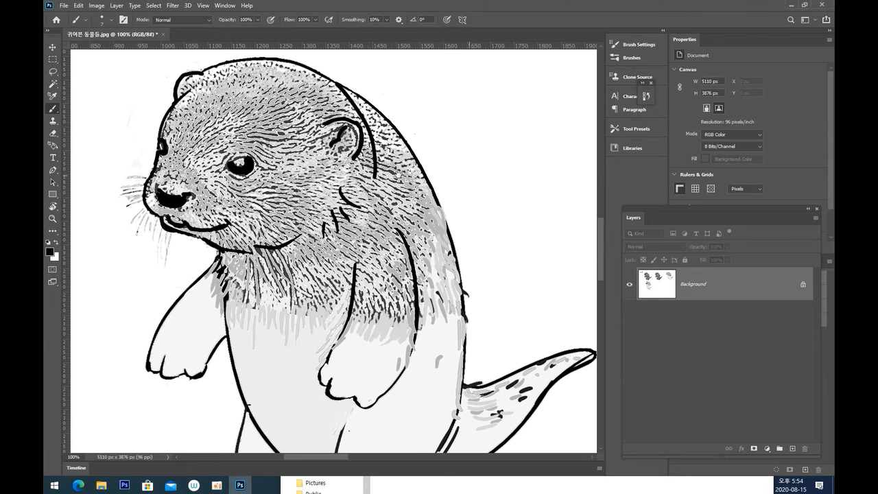
Continue the new contour from the neck down the back to the leg, inside the old back outline.
{"action": "left_click_drag", "start_coordinate": [407, 128], "coordinate": [402, 75]}
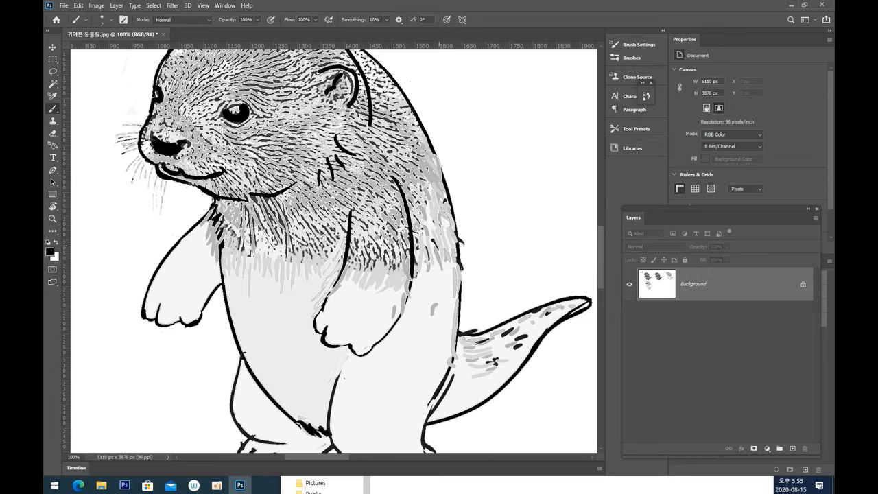
{"action": "left_click_drag", "start_coordinate": [369, 243], "coordinate": [364, 248]}
{"action": "left_click_drag", "start_coordinate": [357, 294], "coordinate": [336, 349]}
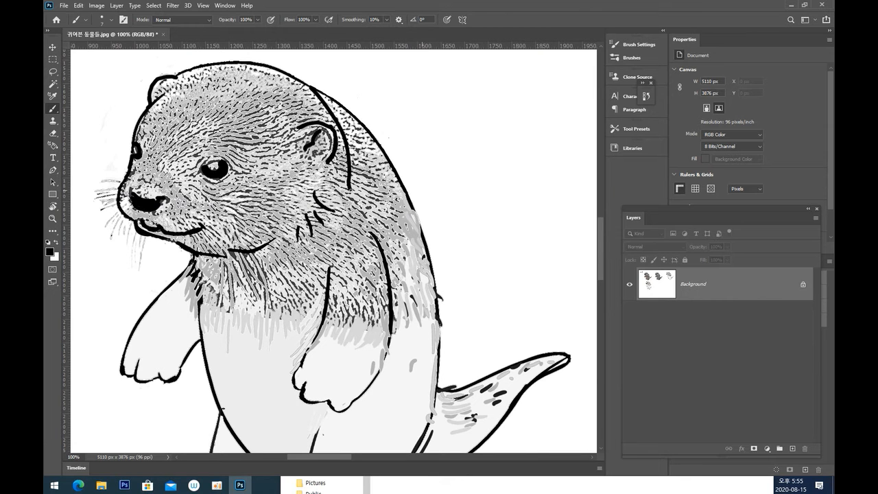
{"action": "left_click_drag", "start_coordinate": [353, 190], "coordinate": [453, 405]}
{"action": "key", "text": "ctrl+z"}
{"action": "left_click_drag", "start_coordinate": [353, 189], "coordinate": [408, 487]}
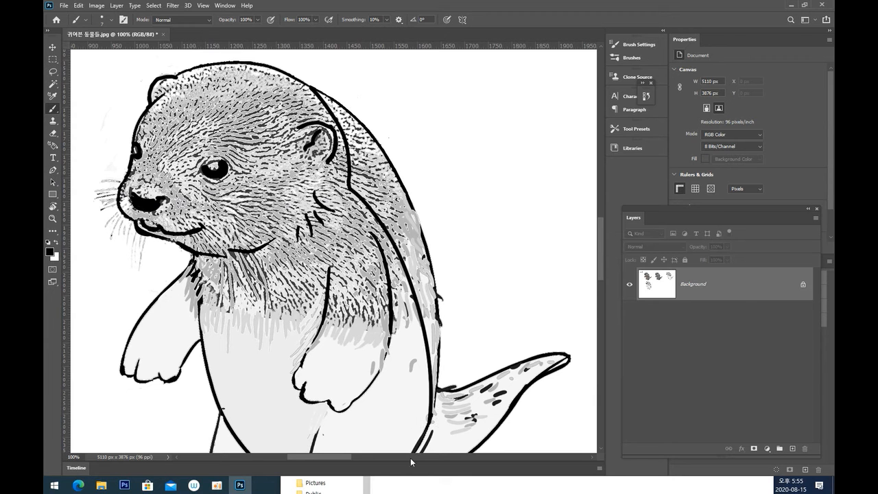
{"action": "scroll", "coordinate": [467, 266], "scroll_direction": "down", "scroll_amount": 5}
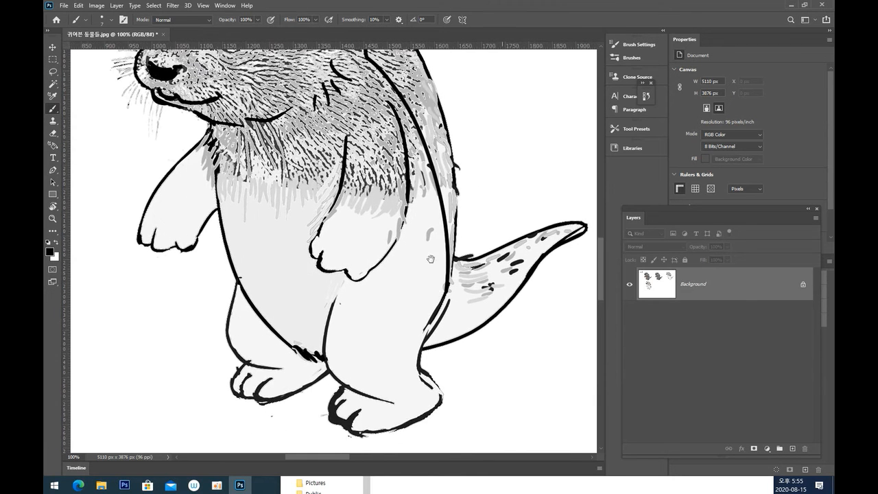
{"action": "mouse_move", "coordinate": [446, 231]}
{"action": "left_mouse_down"}
{"action": "mouse_move", "coordinate": [404, 378]}
{"action": "mouse_move", "coordinate": [420, 346]}
{"action": "left_mouse_up"}
{"action": "scroll", "coordinate": [373, 249], "scroll_direction": "up", "scroll_amount": 5}
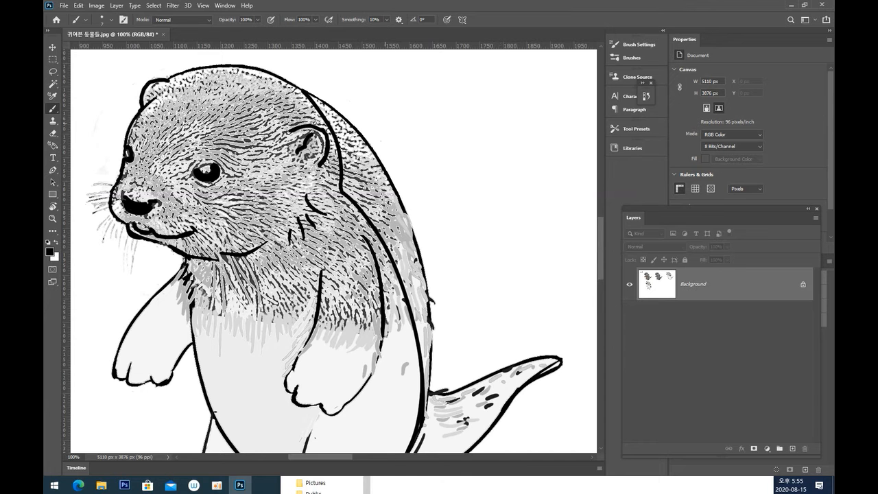
Handwrite 아이들 in black in the blank area beside the lower otter's head.
{"action": "left_click_drag", "start_coordinate": [378, 232], "coordinate": [336, 280]}
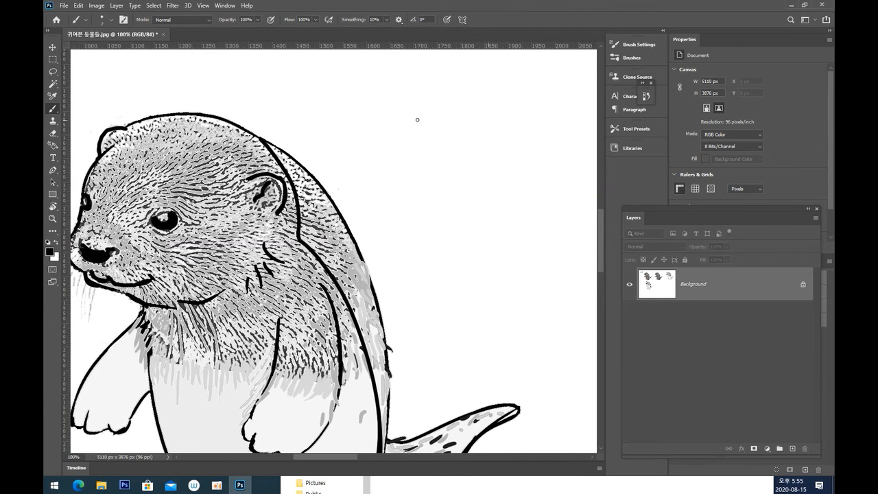
{"action": "mouse_move", "coordinate": [394, 105]}
{"action": "left_mouse_down"}
{"action": "mouse_move", "coordinate": [406, 149]}
{"action": "mouse_move", "coordinate": [433, 115]}
{"action": "mouse_move", "coordinate": [448, 137]}
{"action": "left_mouse_up"}
{"action": "mouse_move", "coordinate": [468, 102]}
{"action": "left_mouse_down"}
{"action": "mouse_move", "coordinate": [484, 100]}
{"action": "mouse_move", "coordinate": [498, 121]}
{"action": "mouse_move", "coordinate": [469, 140]}
{"action": "mouse_move", "coordinate": [498, 148]}
{"action": "left_mouse_up"}
{"action": "left_click_drag", "start_coordinate": [441, 274], "coordinate": [496, 225]}
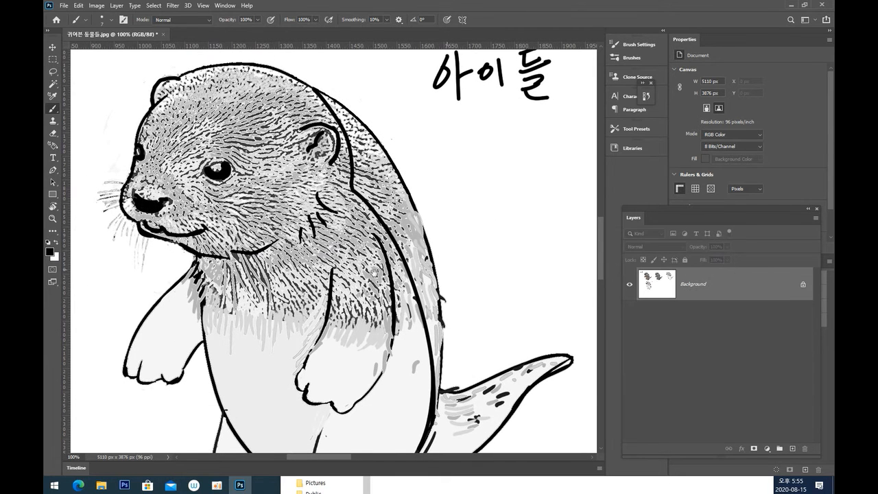
{"action": "left_click_drag", "start_coordinate": [376, 266], "coordinate": [365, 281]}
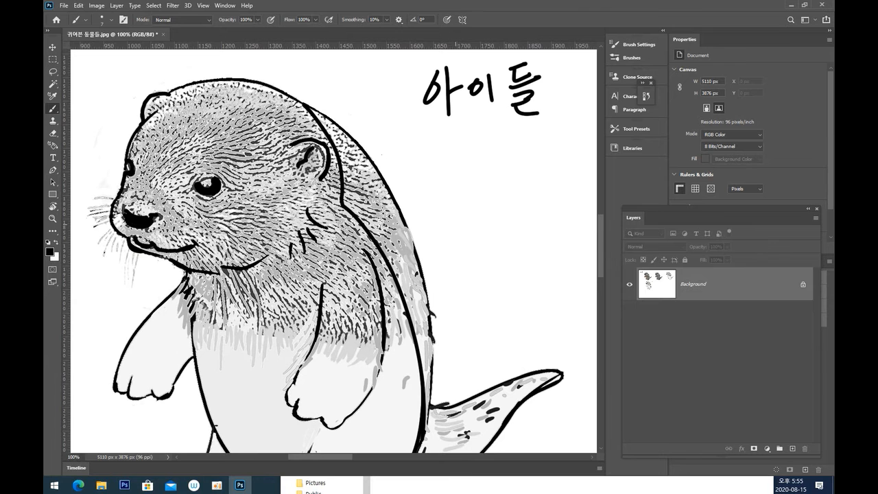
Enlarge the Eraser to 9 px and erase the old outline just outside the new back-of-head contour.
{"action": "left_click", "coordinate": [53, 134]}
{"action": "key", "text": "bracketright"}
{"action": "key", "text": "bracketright"}
{"action": "key", "text": "bracketright"}
{"action": "key", "text": "bracketright"}
{"action": "key", "text": "bracketright"}
{"action": "key", "text": "bracketright"}
{"action": "key", "text": "bracketright"}
{"action": "left_click_drag", "start_coordinate": [309, 104], "coordinate": [333, 129]}
{"action": "key", "text": "ctrl+z"}
{"action": "left_click_drag", "start_coordinate": [309, 102], "coordinate": [351, 171]}
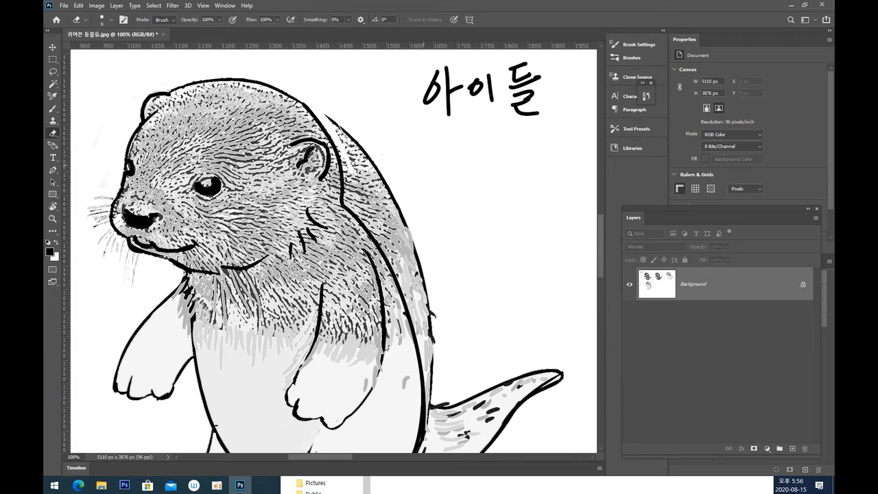
Erase the old fur and outline behind the ear and neck, following the new head contour.
{"action": "left_click_drag", "start_coordinate": [335, 137], "coordinate": [346, 193]}
{"action": "key", "text": "ctrl+z"}
{"action": "left_click_drag", "start_coordinate": [335, 136], "coordinate": [349, 192]}
{"action": "mouse_move", "coordinate": [343, 158]}
{"action": "left_mouse_down"}
{"action": "mouse_move", "coordinate": [346, 203]}
{"action": "mouse_move", "coordinate": [349, 187]}
{"action": "mouse_move", "coordinate": [355, 198]}
{"action": "mouse_move", "coordinate": [332, 109]}
{"action": "mouse_move", "coordinate": [350, 155]}
{"action": "mouse_move", "coordinate": [327, 111]}
{"action": "mouse_move", "coordinate": [363, 176]}
{"action": "left_mouse_up"}
{"action": "mouse_move", "coordinate": [369, 166]}
{"action": "left_mouse_down"}
{"action": "mouse_move", "coordinate": [376, 198]}
{"action": "mouse_move", "coordinate": [392, 173]}
{"action": "left_mouse_up"}
Erase the leftover fur and old outline behind the shoulder, redoing the strokes that go wrong.
{"action": "left_click_drag", "start_coordinate": [463, 299], "coordinate": [461, 210]}
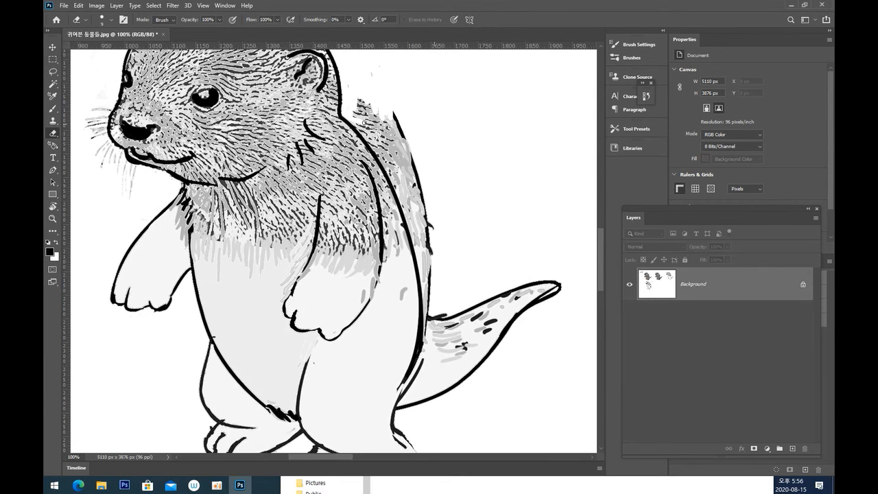
{"action": "left_click_drag", "start_coordinate": [346, 117], "coordinate": [397, 183]}
{"action": "left_click_drag", "start_coordinate": [362, 136], "coordinate": [373, 146]}
{"action": "key", "text": "ctrl+z"}
{"action": "key", "text": "ctrl+z"}
{"action": "left_click_drag", "start_coordinate": [350, 117], "coordinate": [408, 188]}
{"action": "mouse_move", "coordinate": [360, 121]}
{"action": "left_mouse_down"}
{"action": "mouse_move", "coordinate": [351, 86]}
{"action": "mouse_move", "coordinate": [402, 176]}
{"action": "mouse_move", "coordinate": [405, 124]}
{"action": "mouse_move", "coordinate": [423, 201]}
{"action": "mouse_move", "coordinate": [424, 182]}
{"action": "left_mouse_up"}
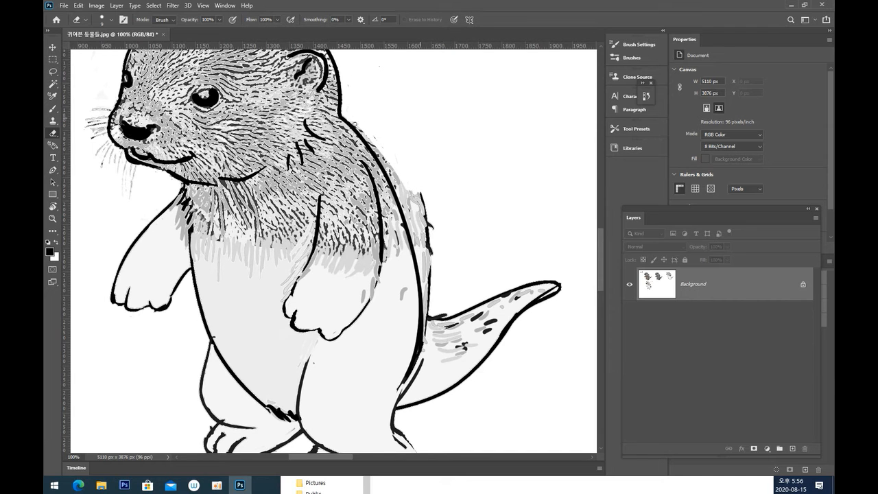
Erase the old fur and outline along the middle of the back, keeping the new contour intact.
{"action": "left_click_drag", "start_coordinate": [349, 118], "coordinate": [394, 173]}
{"action": "key", "text": "ctrl+z"}
{"action": "mouse_move", "coordinate": [356, 124]}
{"action": "left_mouse_down"}
{"action": "mouse_move", "coordinate": [410, 186]}
{"action": "mouse_move", "coordinate": [416, 211]}
{"action": "mouse_move", "coordinate": [377, 144]}
{"action": "mouse_move", "coordinate": [423, 245]}
{"action": "left_mouse_up"}
{"action": "left_click_drag", "start_coordinate": [405, 183], "coordinate": [428, 268]}
{"action": "mouse_move", "coordinate": [412, 206]}
{"action": "left_mouse_down"}
{"action": "mouse_move", "coordinate": [425, 242]}
{"action": "mouse_move", "coordinate": [430, 229]}
{"action": "left_mouse_up"}
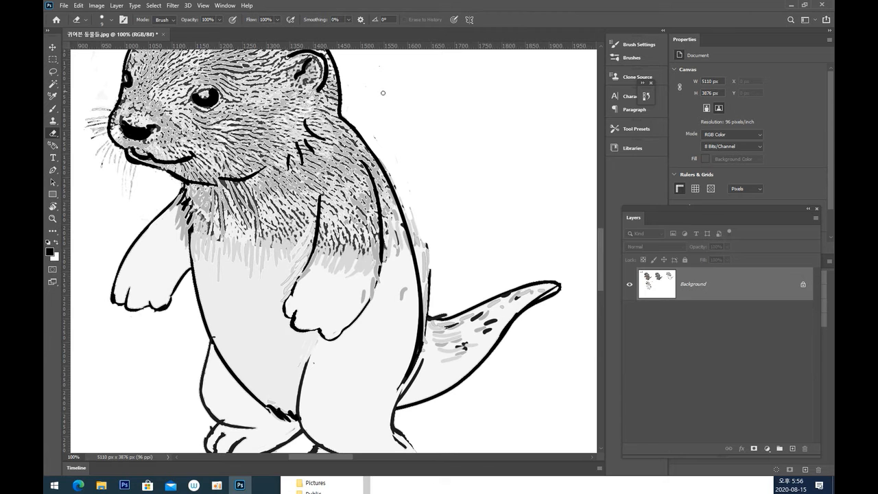
Clean the remaining fur and old outline outside the new contour along the lower back down to the tail base.
{"action": "left_click_drag", "start_coordinate": [382, 160], "coordinate": [423, 265]}
{"action": "left_click_drag", "start_coordinate": [400, 198], "coordinate": [425, 273]}
{"action": "mouse_move", "coordinate": [410, 220]}
{"action": "left_mouse_down"}
{"action": "mouse_move", "coordinate": [426, 276]}
{"action": "mouse_move", "coordinate": [411, 211]}
{"action": "mouse_move", "coordinate": [421, 240]}
{"action": "left_mouse_up"}
{"action": "left_click_drag", "start_coordinate": [411, 213], "coordinate": [430, 278]}
{"action": "left_click_drag", "start_coordinate": [423, 231], "coordinate": [426, 309]}
{"action": "left_click_drag", "start_coordinate": [433, 275], "coordinate": [431, 312]}
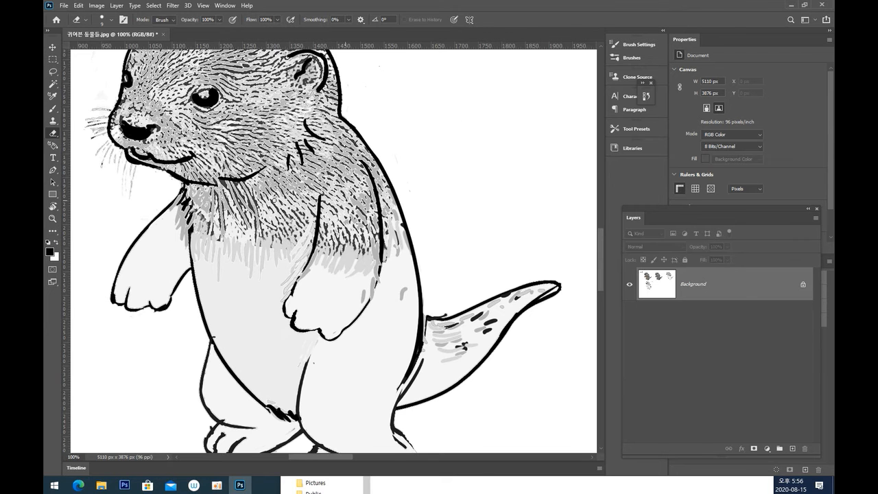
Compare the reworked lower otter with the coloured and grey versions, then examine its body and tail up close.
{"action": "key", "text": "ctrl+minus"}
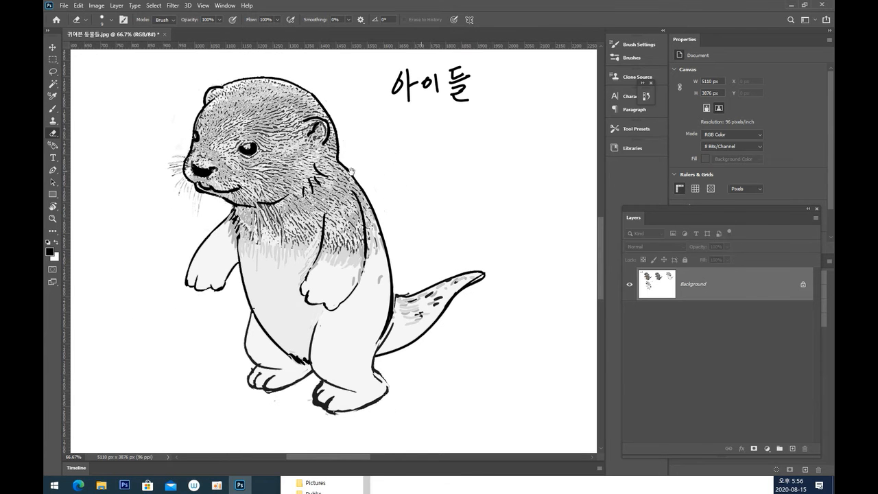
{"action": "key", "text": "ctrl+minus"}
{"action": "key", "text": "ctrl+minus"}
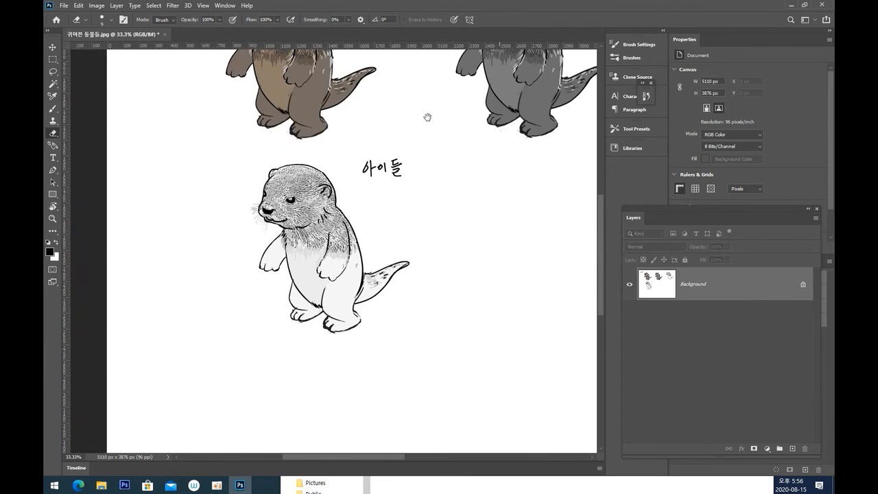
{"action": "left_click_drag", "start_coordinate": [429, 170], "coordinate": [320, 321]}
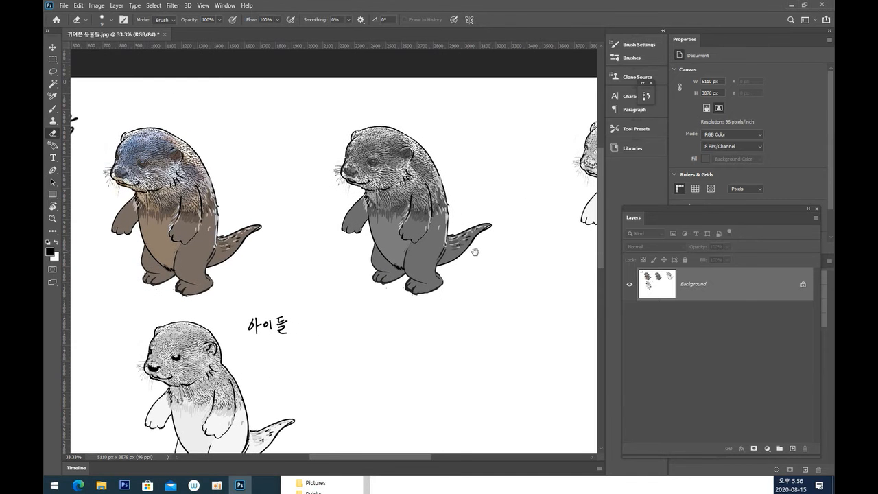
{"action": "left_click_drag", "start_coordinate": [464, 238], "coordinate": [334, 198]}
{"action": "left_click_drag", "start_coordinate": [377, 237], "coordinate": [499, 204]}
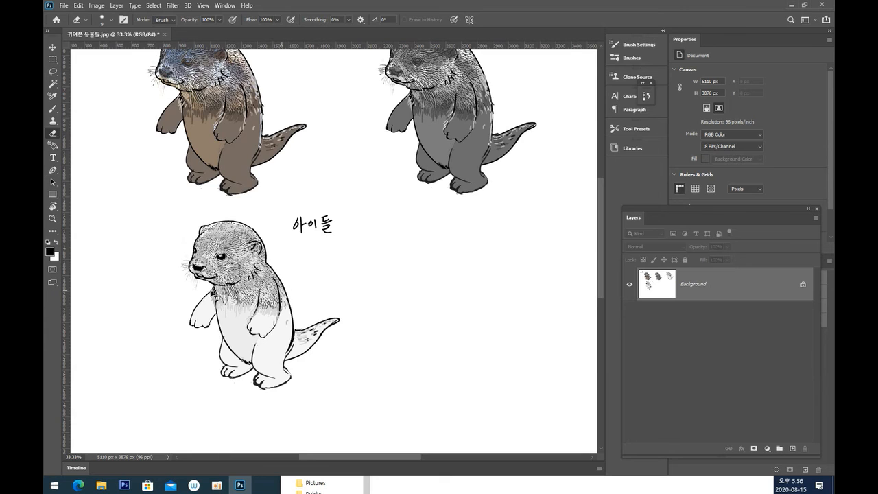
{"action": "key", "text": "ctrl+plus"}
{"action": "key", "text": "ctrl+plus"}
{"action": "key", "text": "ctrl+plus"}
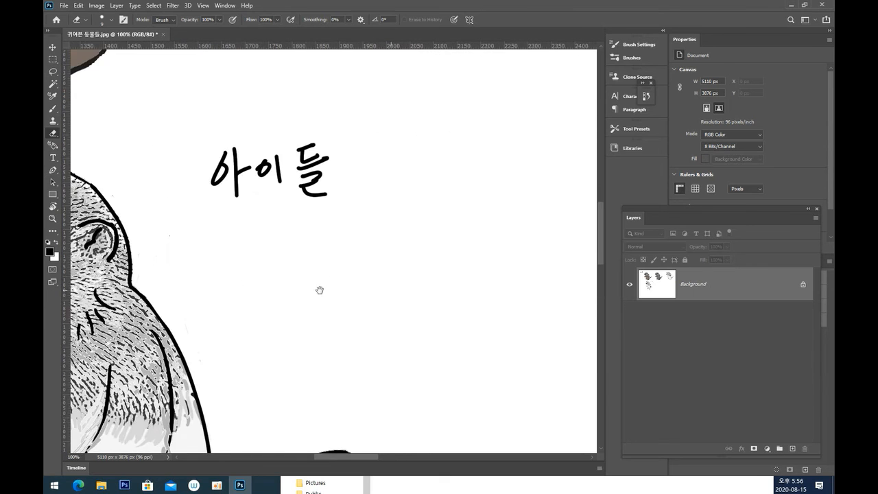
{"action": "left_click_drag", "start_coordinate": [321, 290], "coordinate": [545, 118]}
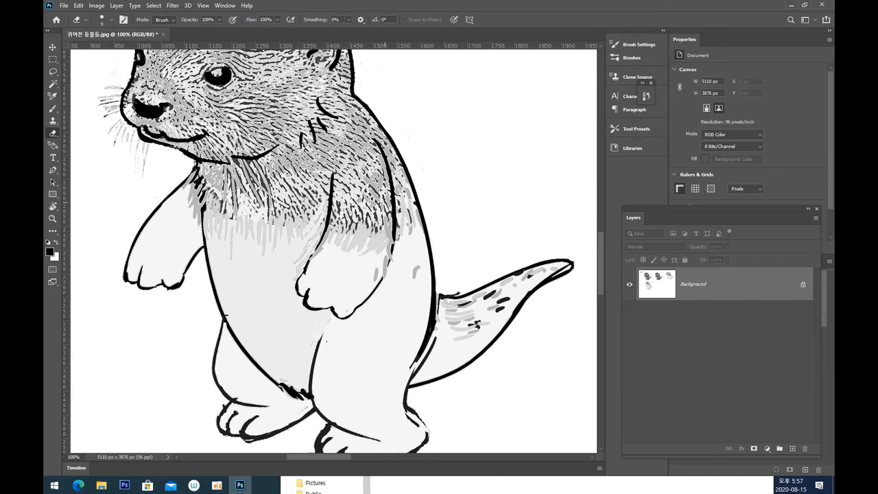
Redraw the front body contour with a bold black brush line from under the chin to the far leg, redoing strokes that go wrong.
{"action": "left_click", "coordinate": [53, 108]}
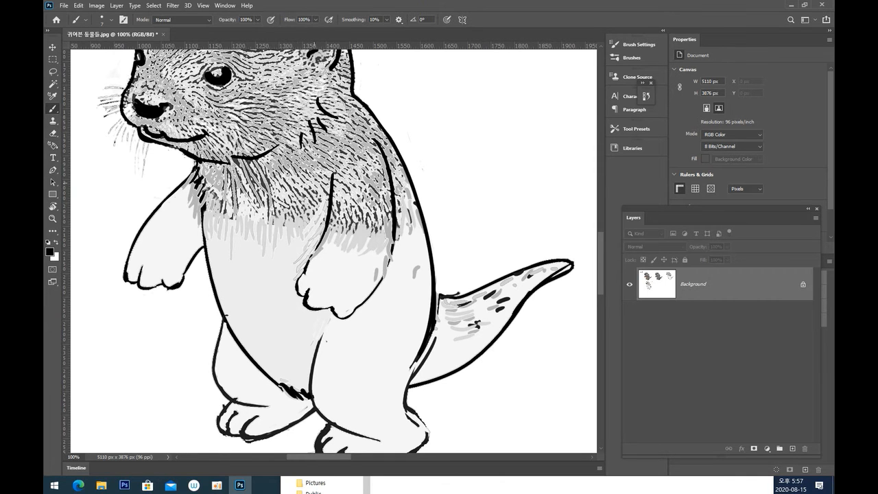
{"action": "left_click_drag", "start_coordinate": [236, 191], "coordinate": [241, 188]}
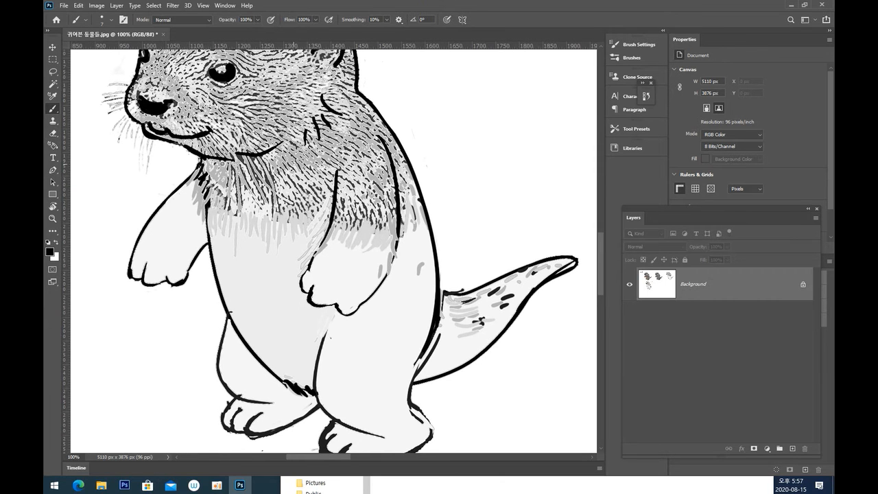
{"action": "left_click_drag", "start_coordinate": [220, 160], "coordinate": [215, 272]}
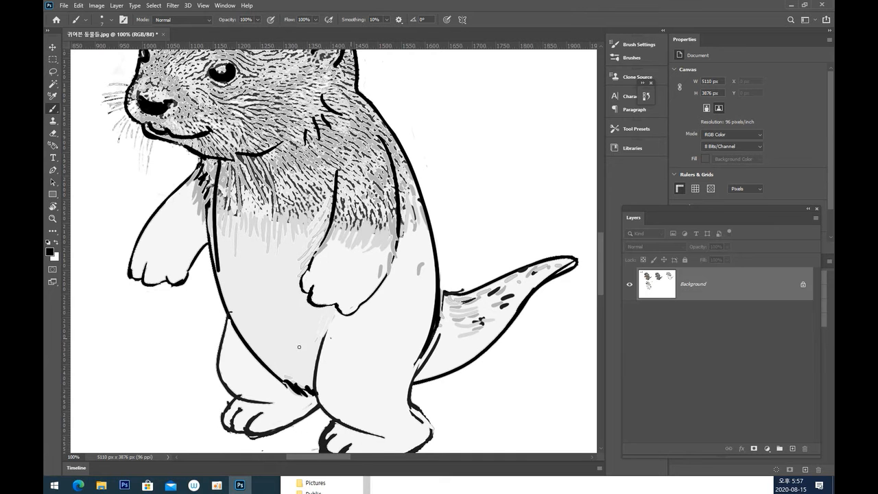
{"action": "key", "text": "ctrl+z"}
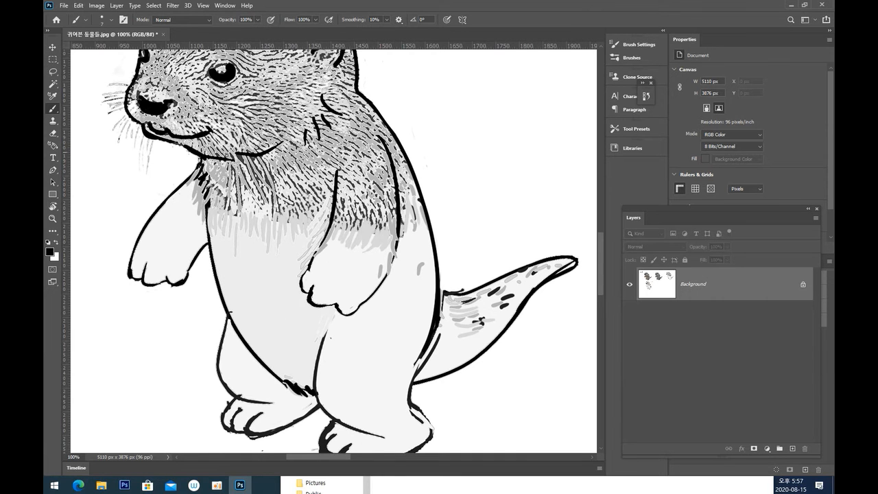
{"action": "mouse_move", "coordinate": [232, 160]}
{"action": "left_mouse_down"}
{"action": "mouse_move", "coordinate": [215, 267]}
{"action": "mouse_move", "coordinate": [221, 322]}
{"action": "left_mouse_up"}
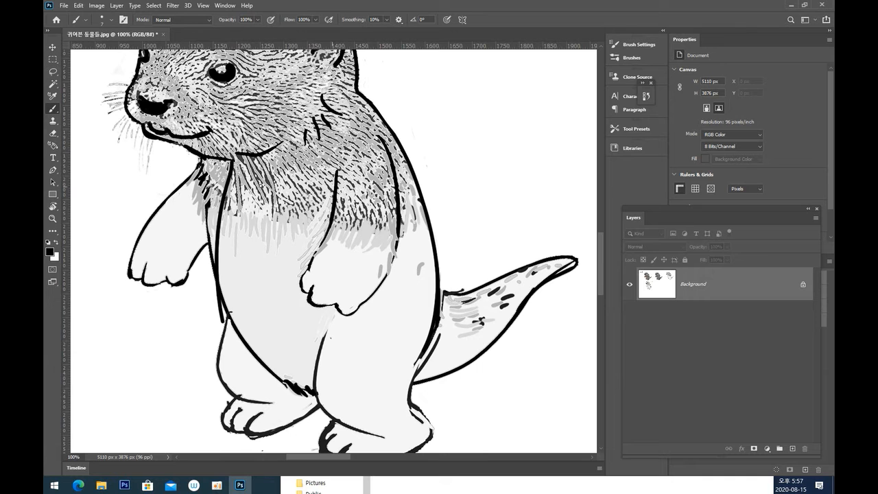
{"action": "key", "text": "ctrl+z"}
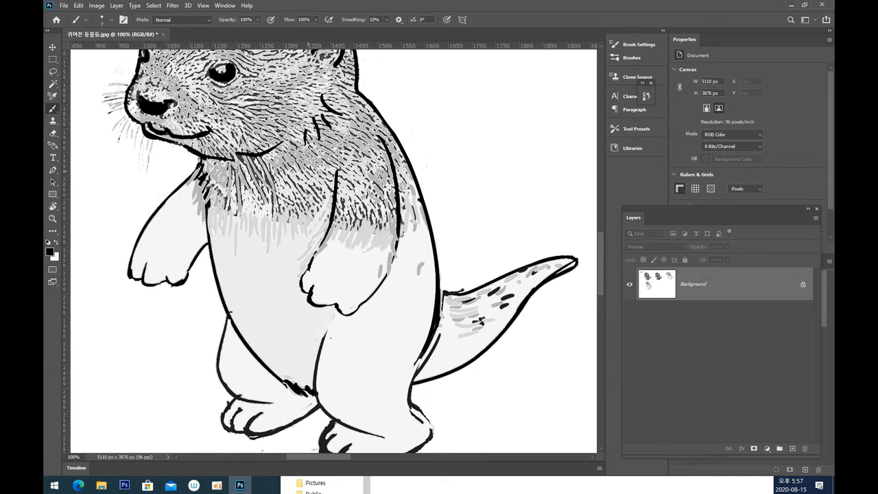
{"action": "mouse_move", "coordinate": [231, 160]}
{"action": "left_mouse_down"}
{"action": "mouse_move", "coordinate": [222, 204]}
{"action": "mouse_move", "coordinate": [240, 355]}
{"action": "left_mouse_up"}
{"action": "key", "text": "ctrl+z"}
{"action": "left_click_drag", "start_coordinate": [231, 168], "coordinate": [226, 356]}
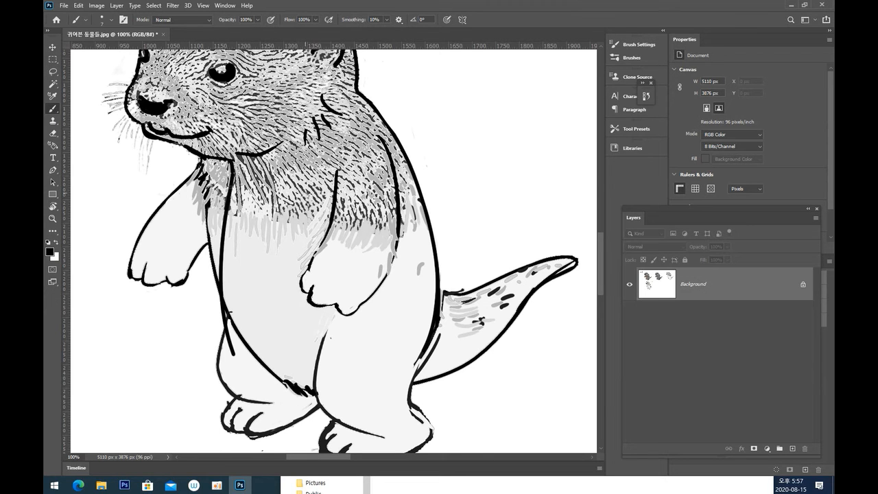
{"action": "key", "text": "ctrl+z"}
{"action": "mouse_move", "coordinate": [231, 168]}
{"action": "left_mouse_down"}
{"action": "mouse_move", "coordinate": [218, 302]}
{"action": "mouse_move", "coordinate": [230, 317]}
{"action": "left_mouse_up"}
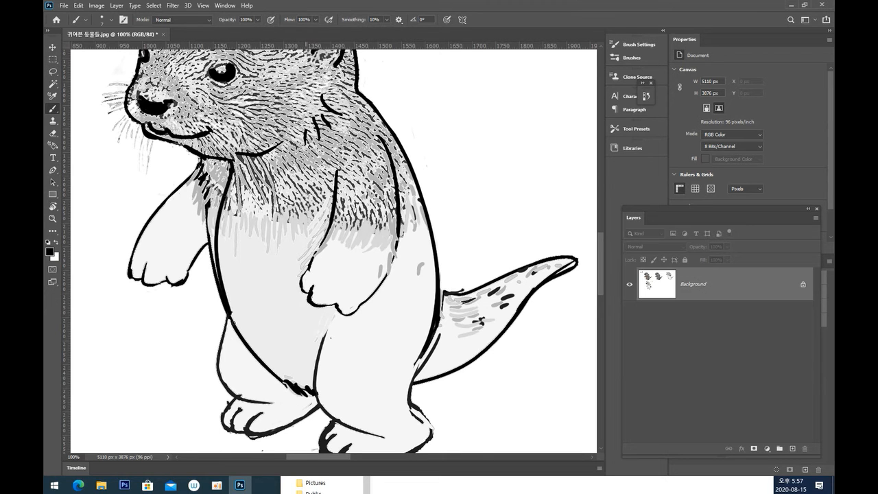
Extend the far arm's lower line to the new body contour and thicken the dark patch at the base of the belly.
{"action": "left_click_drag", "start_coordinate": [202, 359], "coordinate": [255, 438]}
{"action": "left_click_drag", "start_coordinate": [312, 209], "coordinate": [322, 107]}
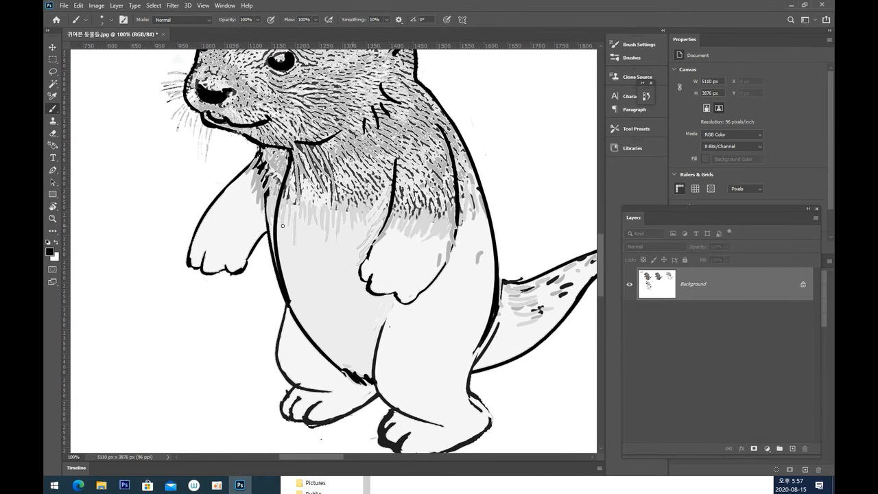
{"action": "mouse_move", "coordinate": [262, 234]}
{"action": "left_mouse_down"}
{"action": "mouse_move", "coordinate": [276, 223]}
{"action": "mouse_move", "coordinate": [260, 238]}
{"action": "left_mouse_up"}
{"action": "key", "text": "ctrl+z"}
{"action": "left_click_drag", "start_coordinate": [343, 371], "coordinate": [368, 384]}
Erase the old chest contour outside the new line and the dark fur marks on the far upper arm.
{"action": "left_click", "coordinate": [54, 133]}
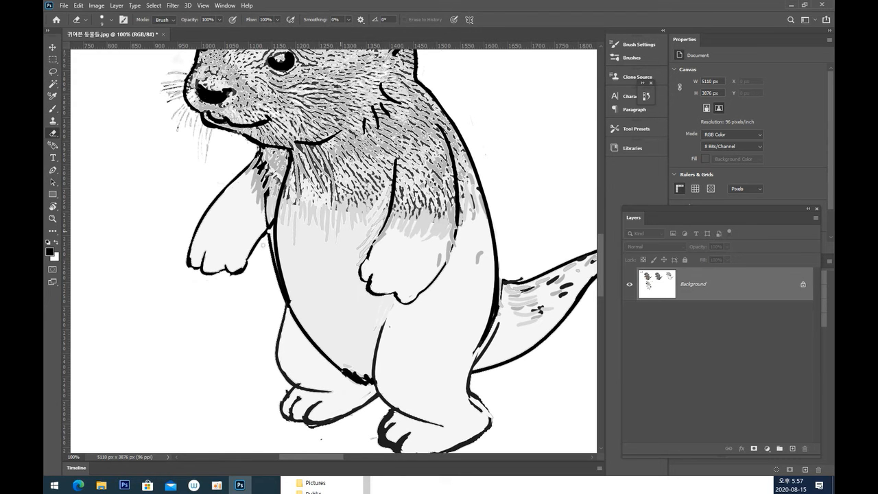
{"action": "left_click_drag", "start_coordinate": [270, 234], "coordinate": [277, 280]}
{"action": "left_click_drag", "start_coordinate": [272, 246], "coordinate": [283, 280]}
{"action": "left_click_drag", "start_coordinate": [264, 191], "coordinate": [266, 221]}
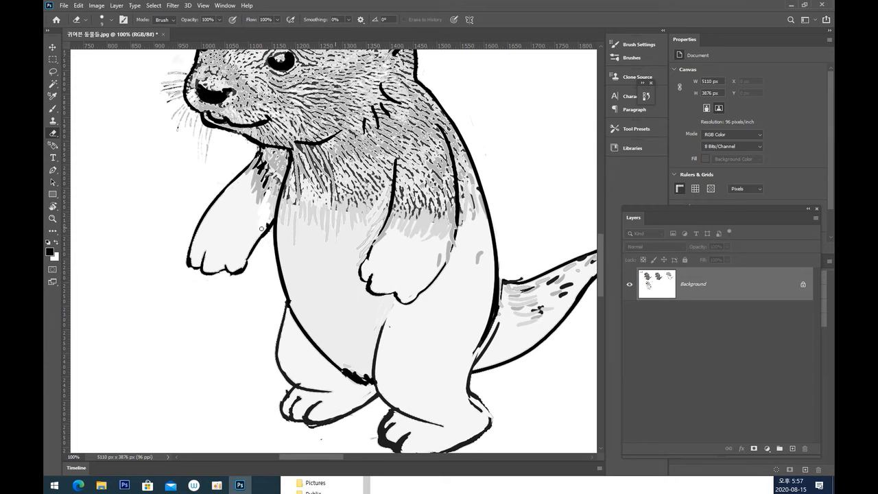
{"action": "left_click_drag", "start_coordinate": [259, 165], "coordinate": [268, 200]}
{"action": "mouse_move", "coordinate": [260, 161]}
{"action": "left_mouse_down"}
{"action": "mouse_move", "coordinate": [250, 177]}
{"action": "mouse_move", "coordinate": [268, 175]}
{"action": "mouse_move", "coordinate": [273, 186]}
{"action": "mouse_move", "coordinate": [258, 168]}
{"action": "left_mouse_up"}
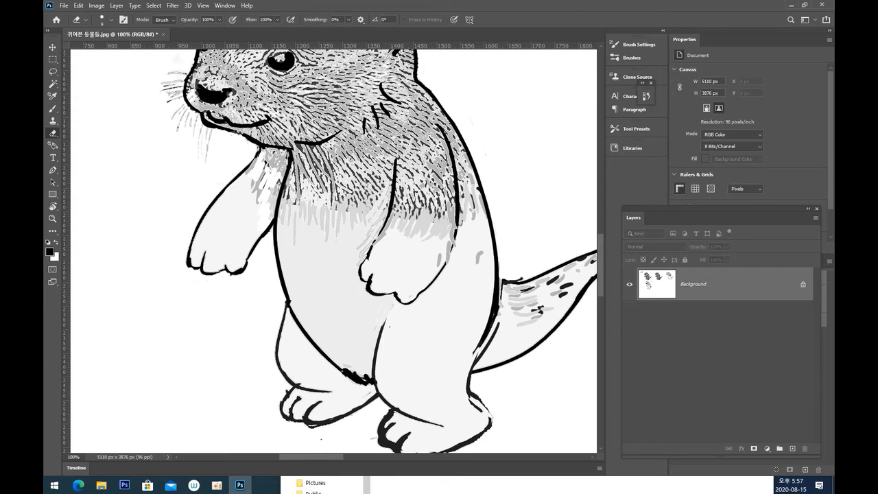
Erase the fine whiskers in front of and below the muzzle.
{"action": "key", "text": "space"}
{"action": "left_click_drag", "start_coordinate": [332, 246], "coordinate": [289, 339]}
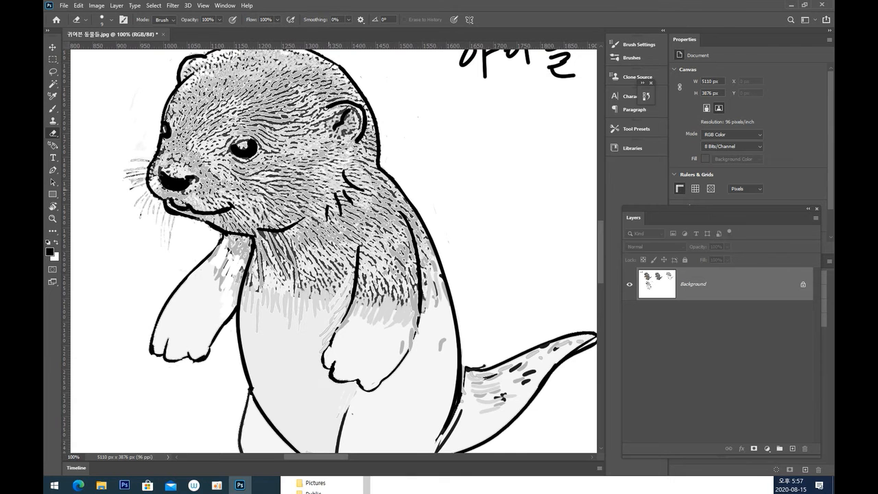
{"action": "key", "text": "space"}
{"action": "left_click_drag", "start_coordinate": [372, 217], "coordinate": [447, 199]}
{"action": "mouse_move", "coordinate": [218, 140]}
{"action": "left_mouse_down"}
{"action": "mouse_move", "coordinate": [209, 186]}
{"action": "mouse_move", "coordinate": [215, 169]}
{"action": "left_mouse_up"}
{"action": "left_click_drag", "start_coordinate": [223, 139], "coordinate": [201, 164]}
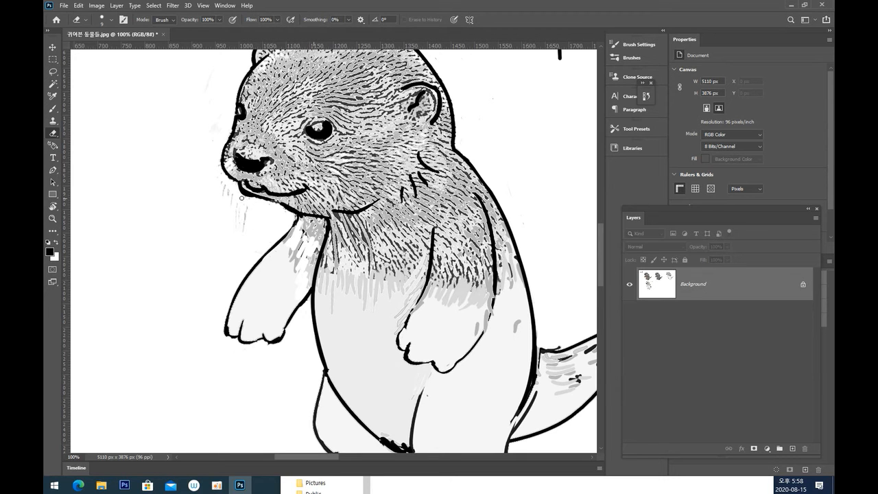
{"action": "mouse_move", "coordinate": [259, 200]}
{"action": "left_mouse_down"}
{"action": "mouse_move", "coordinate": [238, 232]}
{"action": "mouse_move", "coordinate": [238, 210]}
{"action": "mouse_move", "coordinate": [235, 220]}
{"action": "mouse_move", "coordinate": [223, 197]}
{"action": "mouse_move", "coordinate": [245, 231]}
{"action": "left_mouse_up"}
{"action": "left_click_drag", "start_coordinate": [236, 279], "coordinate": [295, 348]}
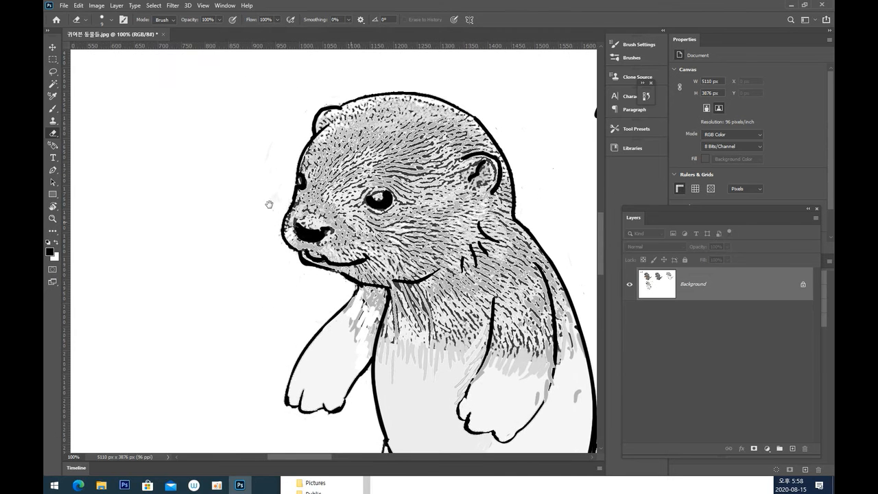
Handwrite "10", a downward arrow and a doubly underlined "3" in black on the empty area in front of the otter's head.
{"action": "left_click", "coordinate": [53, 109]}
{"action": "mouse_move", "coordinate": [159, 88]}
{"action": "left_mouse_down"}
{"action": "mouse_move", "coordinate": [144, 110]}
{"action": "mouse_move", "coordinate": [188, 97]}
{"action": "mouse_move", "coordinate": [174, 146]}
{"action": "mouse_move", "coordinate": [184, 136]}
{"action": "left_mouse_up"}
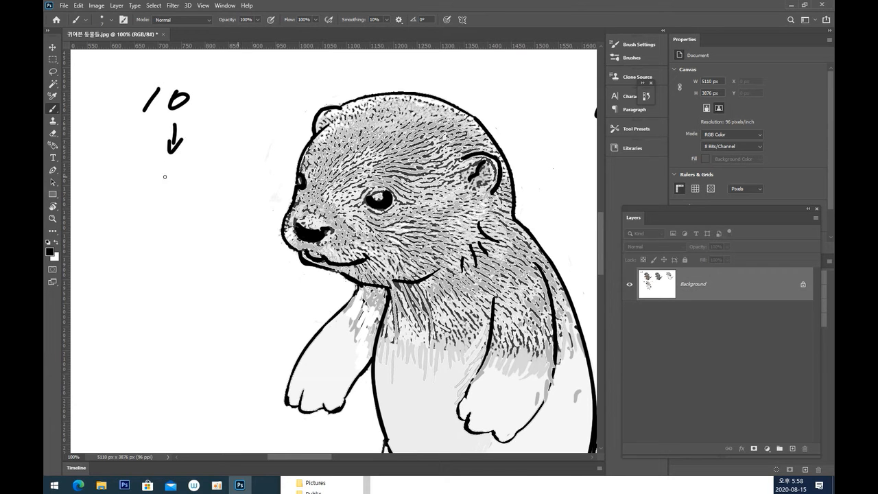
{"action": "left_click_drag", "start_coordinate": [155, 177], "coordinate": [160, 207]}
{"action": "left_click_drag", "start_coordinate": [208, 227], "coordinate": [213, 204]}
{"action": "left_click_drag", "start_coordinate": [162, 183], "coordinate": [198, 186]}
{"action": "left_click_drag", "start_coordinate": [207, 224], "coordinate": [155, 227]}
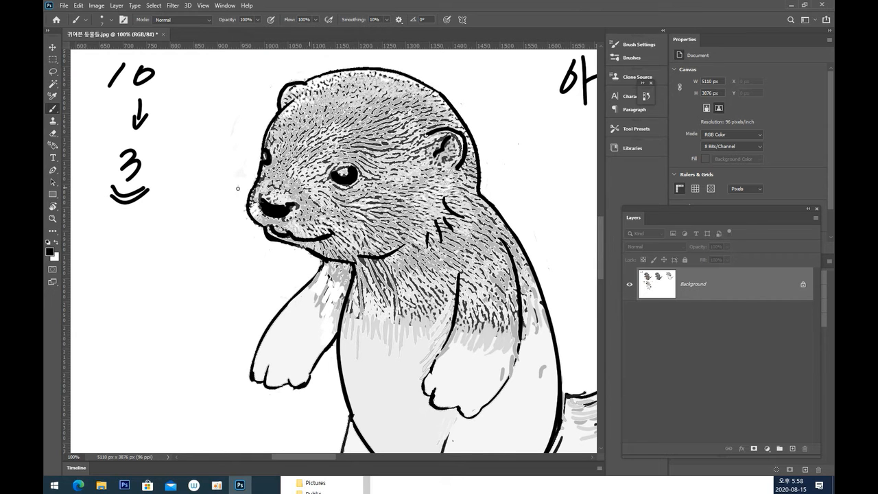
Draw three short, bold whiskers at the front edge of the muzzle, redoing the strokes that go wrong.
{"action": "left_click_drag", "start_coordinate": [230, 184], "coordinate": [247, 196]}
{"action": "key", "text": "ctrl+z"}
{"action": "left_click_drag", "start_coordinate": [228, 184], "coordinate": [252, 196]}
{"action": "key", "text": "ctrl+z"}
{"action": "left_click_drag", "start_coordinate": [238, 190], "coordinate": [253, 196]}
{"action": "key", "text": "ctrl+z"}
{"action": "left_click_drag", "start_coordinate": [253, 197], "coordinate": [240, 193]}
{"action": "key", "text": "ctrl+z"}
{"action": "mouse_move", "coordinate": [253, 198]}
{"action": "left_mouse_down"}
{"action": "mouse_move", "coordinate": [239, 189]}
{"action": "mouse_move", "coordinate": [242, 220]}
{"action": "left_mouse_up"}
Draw short, bold whiskers on the near cheek behind the nose, redoing the strokes that go wrong.
{"action": "mouse_move", "coordinate": [311, 210]}
{"action": "left_mouse_down"}
{"action": "mouse_move", "coordinate": [344, 206]}
{"action": "mouse_move", "coordinate": [331, 234]}
{"action": "left_mouse_up"}
{"action": "key", "text": "ctrl+z"}
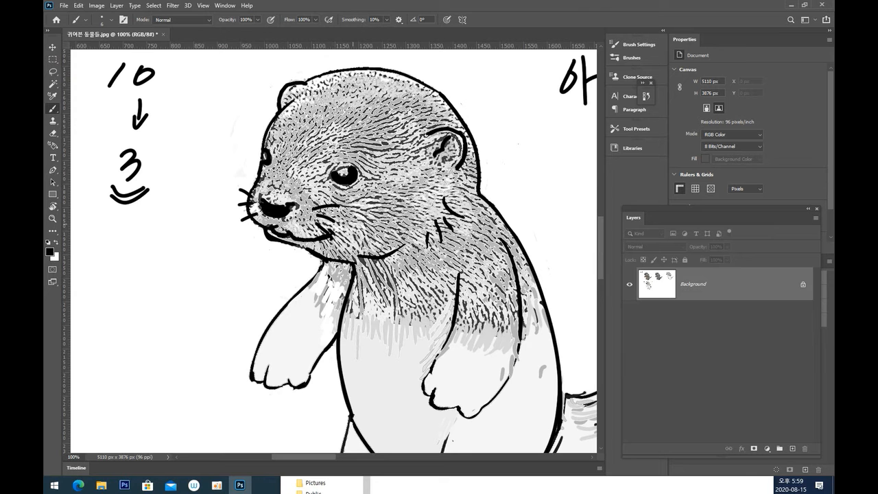
{"action": "left_click_drag", "start_coordinate": [274, 221], "coordinate": [300, 243]}
{"action": "key", "text": "ctrl+z"}
{"action": "key", "text": "ctrl+z"}
{"action": "left_click_drag", "start_coordinate": [283, 224], "coordinate": [285, 227]}
{"action": "key", "text": "ctrl+z"}
{"action": "left_click", "coordinate": [302, 246]}
Redraw the outer edge of the near forearm as a slimmer, bold line down to the paw.
{"action": "left_click_drag", "start_coordinate": [447, 259], "coordinate": [401, 170]}
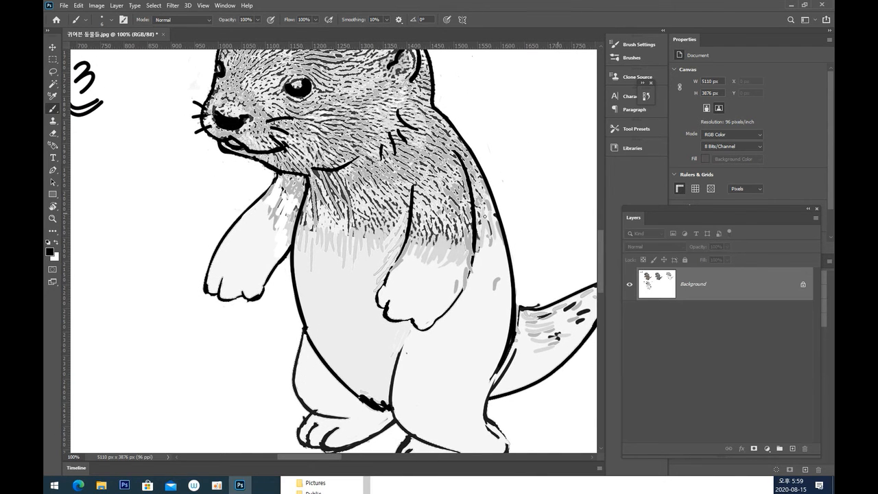
{"action": "left_click_drag", "start_coordinate": [473, 230], "coordinate": [443, 305]}
{"action": "key", "text": "ctrl+z"}
{"action": "left_click_drag", "start_coordinate": [478, 223], "coordinate": [455, 294]}
{"action": "key", "text": "ctrl+z"}
{"action": "left_click_drag", "start_coordinate": [473, 242], "coordinate": [450, 301]}
Redraw the inner edge of the near forearm and the paw's thumb with bold lines, redoing the strokes that go wrong.
{"action": "left_click_drag", "start_coordinate": [406, 231], "coordinate": [391, 265]}
{"action": "key", "text": "ctrl+z"}
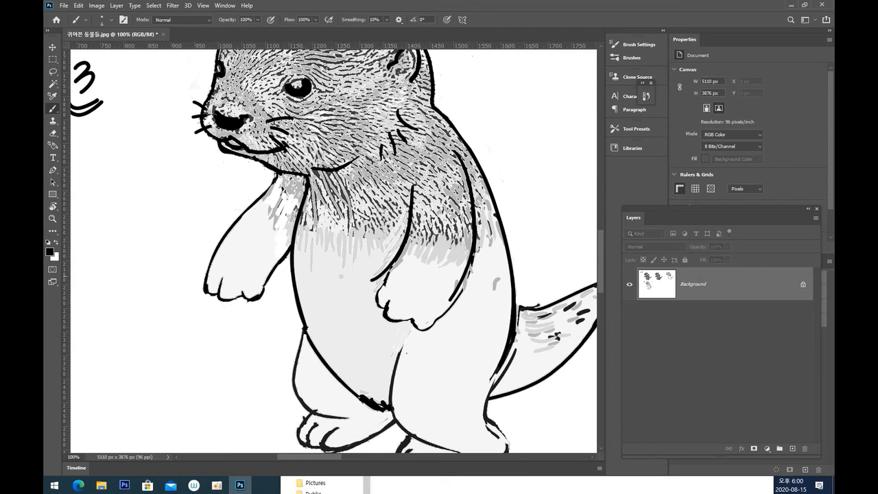
{"action": "left_click_drag", "start_coordinate": [391, 263], "coordinate": [367, 291]}
{"action": "key", "text": "ctrl+z"}
{"action": "mouse_move", "coordinate": [389, 263]}
{"action": "left_mouse_down"}
{"action": "mouse_move", "coordinate": [372, 287]}
{"action": "mouse_move", "coordinate": [382, 291]}
{"action": "left_mouse_up"}
{"action": "key", "text": "ctrl+z"}
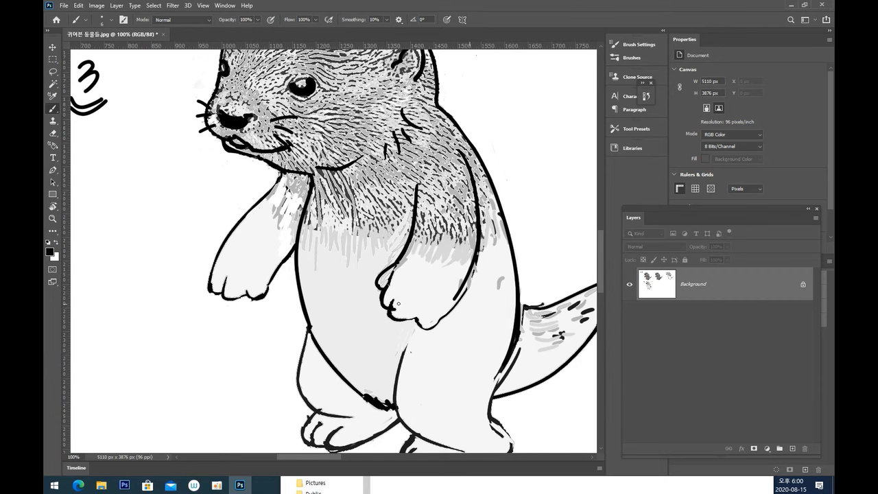
Outline the fingers and lower edge of the near paw with bold lines joining the outer forearm contour.
{"action": "left_click_drag", "start_coordinate": [394, 302], "coordinate": [426, 319]}
{"action": "mouse_move", "coordinate": [397, 304]}
{"action": "left_mouse_down"}
{"action": "mouse_move", "coordinate": [436, 318]}
{"action": "mouse_move", "coordinate": [423, 328]}
{"action": "left_mouse_up"}
{"action": "left_click_drag", "start_coordinate": [459, 294], "coordinate": [444, 312]}
{"action": "key", "text": "ctrl+z"}
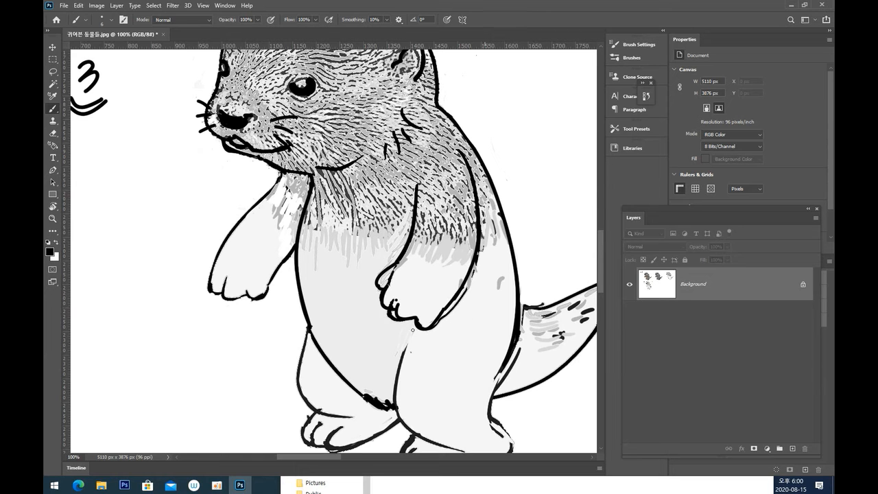
{"action": "left_click_drag", "start_coordinate": [445, 309], "coordinate": [422, 327]}
{"action": "key", "text": "ctrl+z"}
Erase the old outline and grey remnants around the near paw and both edges of the near forearm.
{"action": "left_click", "coordinate": [53, 132]}
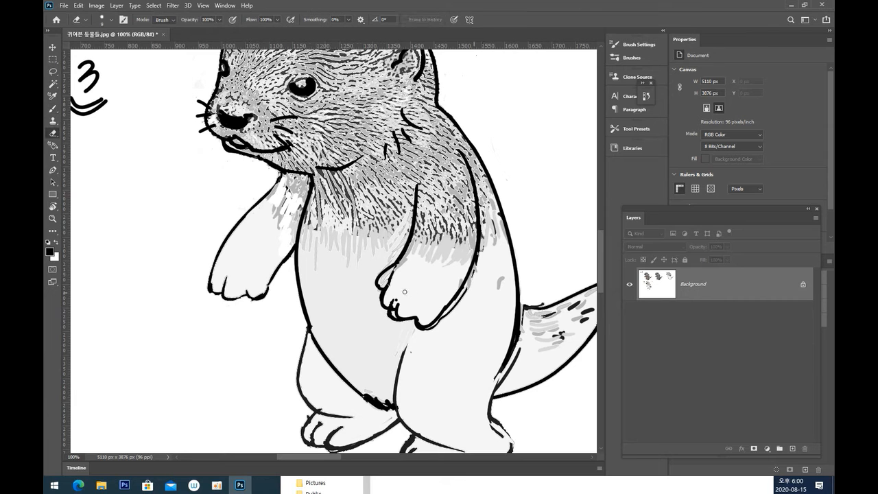
{"action": "mouse_move", "coordinate": [392, 304]}
{"action": "left_mouse_down"}
{"action": "mouse_move", "coordinate": [397, 299]}
{"action": "mouse_move", "coordinate": [393, 317]}
{"action": "mouse_move", "coordinate": [406, 328]}
{"action": "mouse_move", "coordinate": [448, 315]}
{"action": "mouse_move", "coordinate": [415, 330]}
{"action": "left_mouse_up"}
{"action": "mouse_move", "coordinate": [415, 330]}
{"action": "left_mouse_down"}
{"action": "mouse_move", "coordinate": [443, 320]}
{"action": "mouse_move", "coordinate": [413, 322]}
{"action": "mouse_move", "coordinate": [425, 337]}
{"action": "mouse_move", "coordinate": [455, 321]}
{"action": "mouse_move", "coordinate": [488, 255]}
{"action": "mouse_move", "coordinate": [463, 293]}
{"action": "left_mouse_up"}
{"action": "left_click_drag", "start_coordinate": [483, 245], "coordinate": [478, 259]}
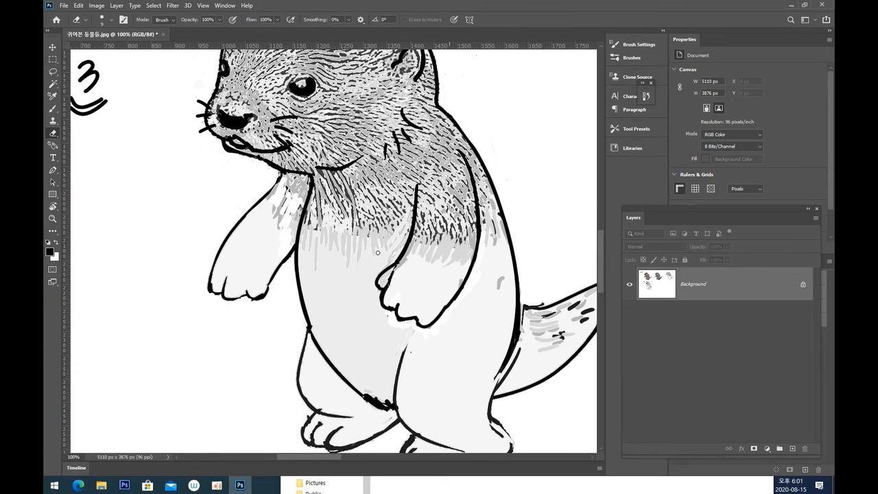
{"action": "left_click_drag", "start_coordinate": [394, 270], "coordinate": [406, 256]}
Extend the near arm's inner line upward toward the shoulder and add a short dark stroke at the far armpit.
{"action": "left_click", "coordinate": [53, 108]}
{"action": "left_click_drag", "start_coordinate": [430, 157], "coordinate": [412, 197]}
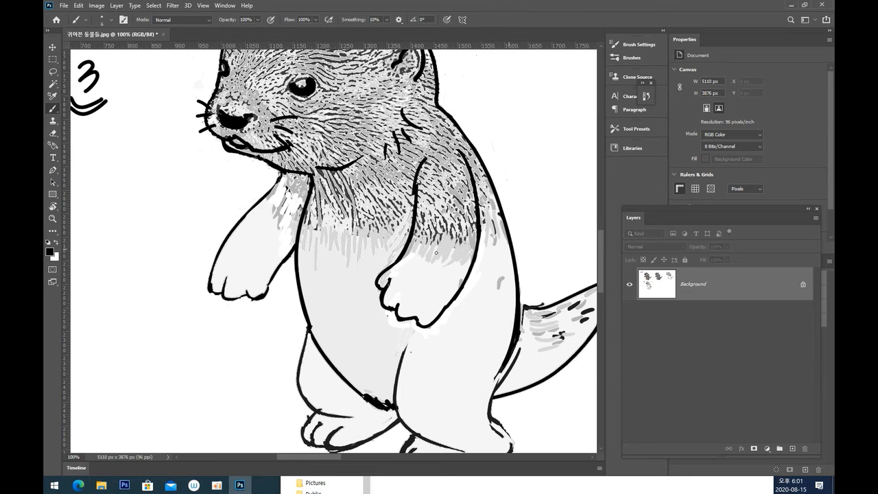
{"action": "key", "text": "ctrl+z"}
{"action": "mouse_move", "coordinate": [410, 178]}
{"action": "left_mouse_down"}
{"action": "mouse_move", "coordinate": [415, 197]}
{"action": "mouse_move", "coordinate": [417, 188]}
{"action": "left_mouse_up"}
{"action": "left_click_drag", "start_coordinate": [311, 182], "coordinate": [302, 202]}
Redraw the far arm's outer edge and thumb inside the old contour with bold lines, redoing strokes that go wrong.
{"action": "scroll", "coordinate": [273, 246], "scroll_direction": "up", "scroll_amount": 4}
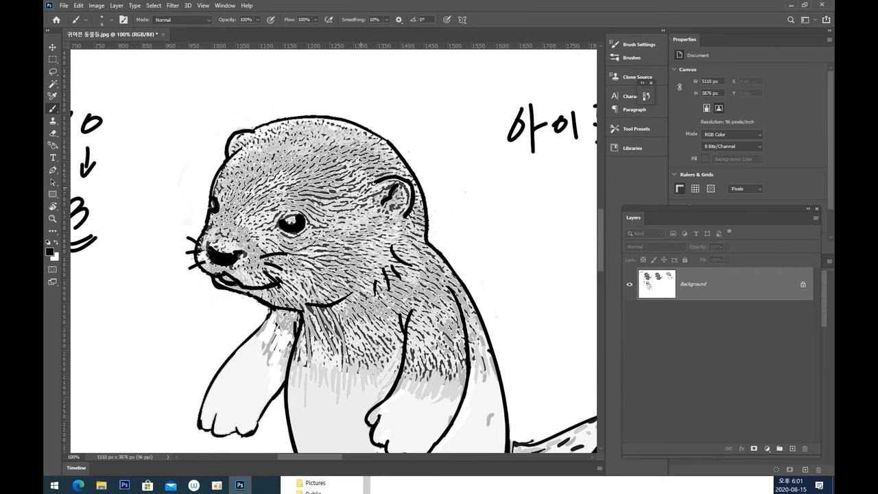
{"action": "left_click_drag", "start_coordinate": [269, 224], "coordinate": [284, 129]}
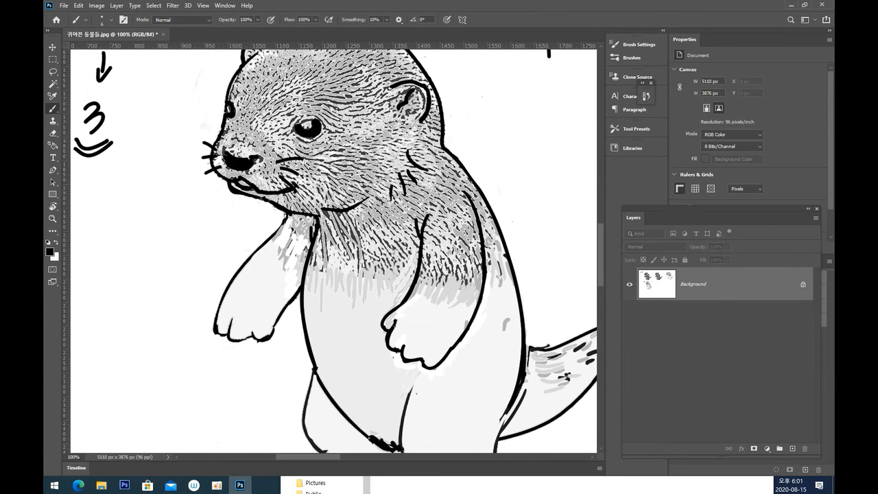
{"action": "left_click_drag", "start_coordinate": [294, 231], "coordinate": [310, 186]}
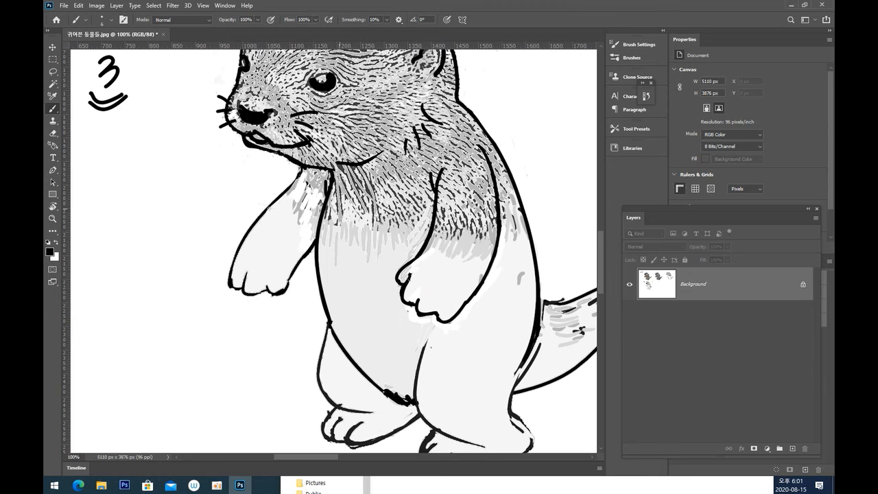
{"action": "left_click_drag", "start_coordinate": [279, 200], "coordinate": [251, 245]}
{"action": "mouse_move", "coordinate": [249, 251]}
{"action": "left_mouse_down"}
{"action": "mouse_move", "coordinate": [237, 267]}
{"action": "mouse_move", "coordinate": [254, 259]}
{"action": "mouse_move", "coordinate": [238, 274]}
{"action": "mouse_move", "coordinate": [252, 274]}
{"action": "mouse_move", "coordinate": [236, 274]}
{"action": "mouse_move", "coordinate": [249, 288]}
{"action": "left_mouse_up"}
{"action": "key", "text": "ctrl+z"}
{"action": "key", "text": "ctrl+z"}
{"action": "key", "text": "["}
{"action": "key", "text": "ctrl+z"}
{"action": "key", "text": "ctrl+z"}
{"action": "key", "text": "ctrl+z"}
{"action": "key", "text": "ctrl+z"}
{"action": "left_click_drag", "start_coordinate": [250, 252], "coordinate": [234, 274]}
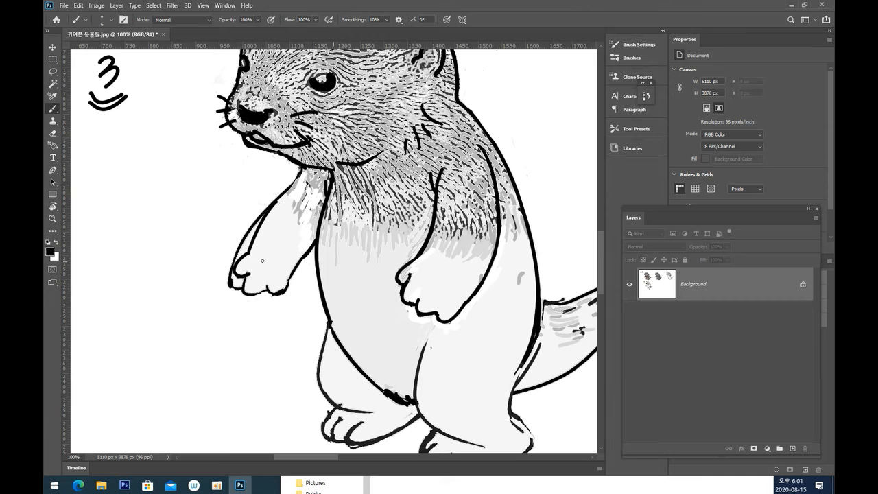
Erase the old far paw, the leftover outer arm contour and the old underside line of the far forearm.
{"action": "left_click", "coordinate": [53, 145]}
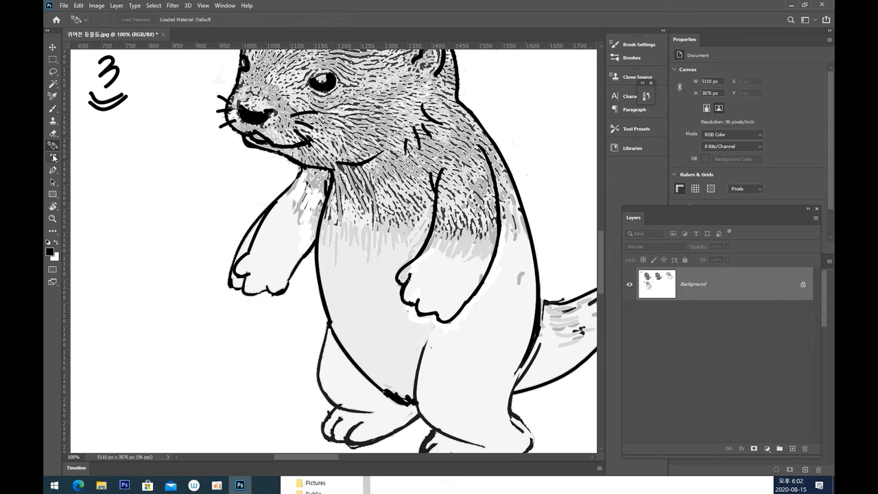
{"action": "left_click", "coordinate": [53, 133]}
{"action": "mouse_move", "coordinate": [250, 232]}
{"action": "left_mouse_down"}
{"action": "mouse_move", "coordinate": [276, 195]}
{"action": "mouse_move", "coordinate": [239, 244]}
{"action": "mouse_move", "coordinate": [279, 191]}
{"action": "mouse_move", "coordinate": [228, 271]}
{"action": "mouse_move", "coordinate": [227, 260]}
{"action": "mouse_move", "coordinate": [235, 257]}
{"action": "mouse_move", "coordinate": [230, 290]}
{"action": "mouse_move", "coordinate": [231, 265]}
{"action": "mouse_move", "coordinate": [237, 285]}
{"action": "mouse_move", "coordinate": [232, 279]}
{"action": "mouse_move", "coordinate": [247, 281]}
{"action": "mouse_move", "coordinate": [230, 286]}
{"action": "mouse_move", "coordinate": [252, 286]}
{"action": "mouse_move", "coordinate": [247, 306]}
{"action": "mouse_move", "coordinate": [284, 291]}
{"action": "left_mouse_up"}
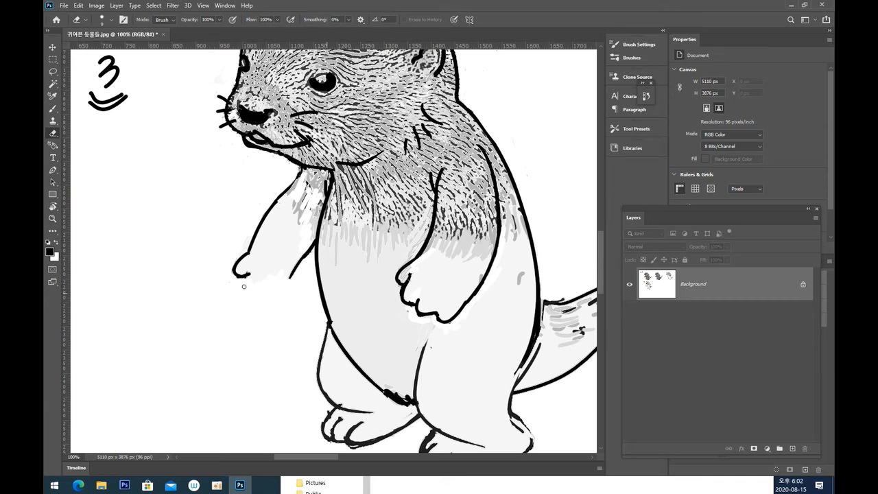
{"action": "left_click_drag", "start_coordinate": [303, 247], "coordinate": [301, 254]}
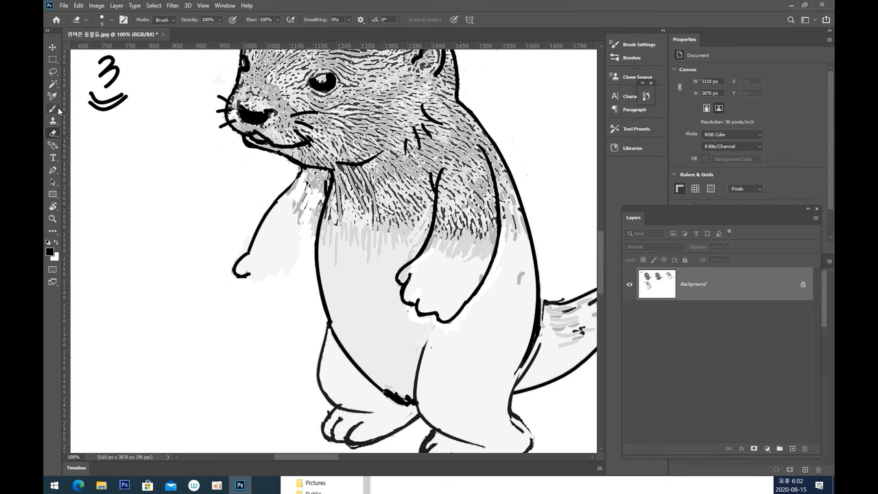
Draw new rounded fingers on the far paw with bold black strokes, redoing the ones that go wrong.
{"action": "key", "text": "b"}
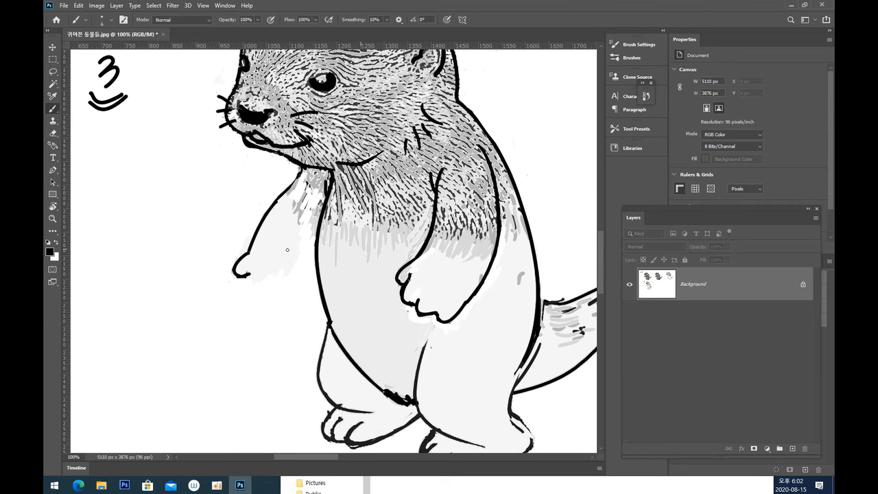
{"action": "mouse_move", "coordinate": [252, 273]}
{"action": "left_mouse_down"}
{"action": "mouse_move", "coordinate": [267, 272]}
{"action": "mouse_move", "coordinate": [250, 297]}
{"action": "mouse_move", "coordinate": [273, 277]}
{"action": "mouse_move", "coordinate": [253, 294]}
{"action": "mouse_move", "coordinate": [260, 284]}
{"action": "mouse_move", "coordinate": [273, 301]}
{"action": "mouse_move", "coordinate": [260, 299]}
{"action": "mouse_move", "coordinate": [289, 292]}
{"action": "left_mouse_up"}
{"action": "key", "text": "ctrl+z"}
{"action": "key", "text": "ctrl+z"}
{"action": "key", "text": "ctrl+z"}
{"action": "key", "text": "ctrl+z"}
{"action": "key", "text": "ctrl+z"}
{"action": "key", "text": "ctrl+z"}
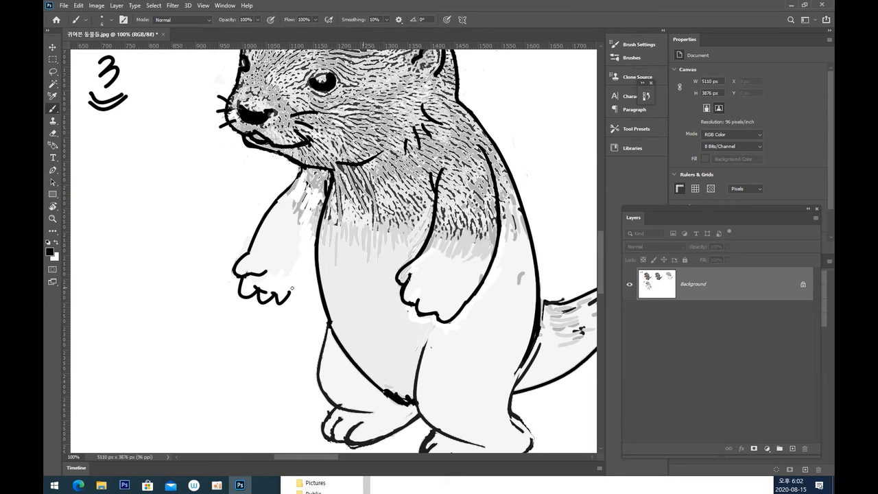
Draw the underside of the far forearm as a bold line running down to the last finger.
{"action": "left_click_drag", "start_coordinate": [302, 261], "coordinate": [288, 293]}
{"action": "key", "text": "ctrl+z"}
{"action": "left_click_drag", "start_coordinate": [300, 272], "coordinate": [288, 296]}
Redraw the far arm's outer edge as a bold line inside the old contour, redoing strokes that go wrong.
{"action": "left_click_drag", "start_coordinate": [312, 168], "coordinate": [233, 254]}
{"action": "key", "text": "ctrl+z"}
{"action": "left_click_drag", "start_coordinate": [309, 179], "coordinate": [259, 247]}
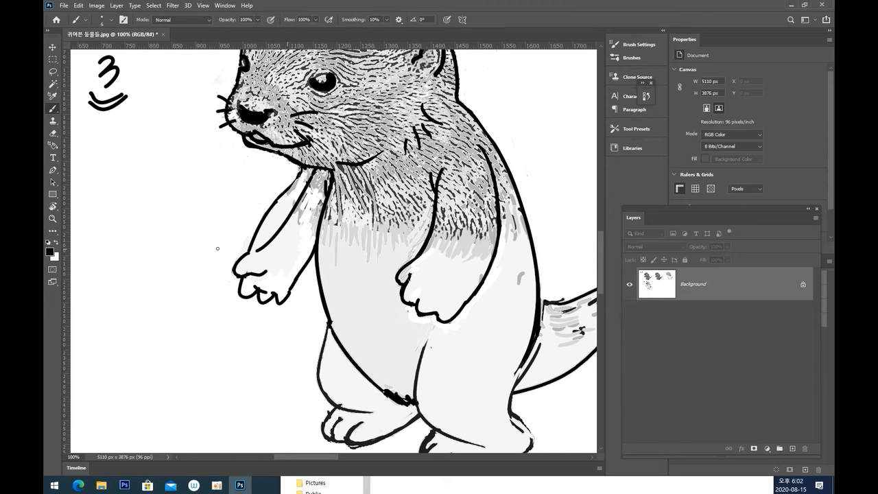
{"action": "key", "text": "ctrl+z"}
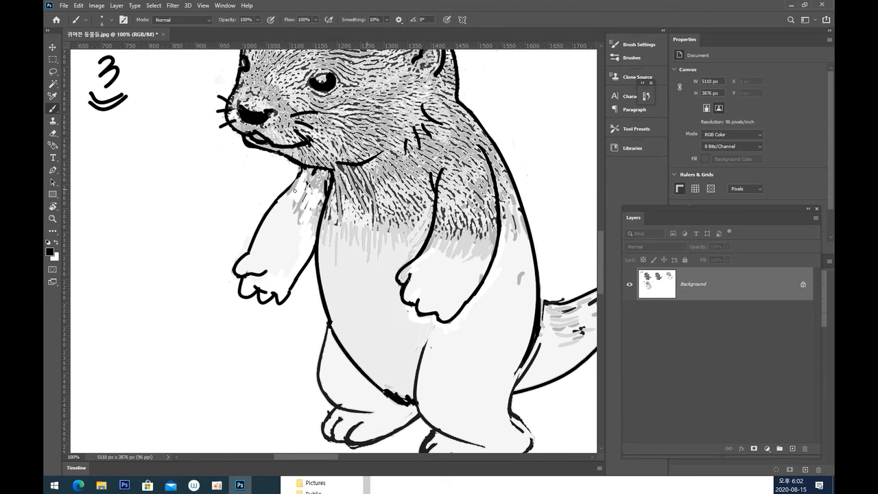
{"action": "left_click_drag", "start_coordinate": [311, 174], "coordinate": [254, 245]}
{"action": "key", "text": "ctrl+z"}
{"action": "left_click_drag", "start_coordinate": [313, 175], "coordinate": [259, 250]}
{"action": "key", "text": "ctrl+z"}
{"action": "key", "text": "ctrl+shift+z"}
{"action": "key", "text": "ctrl+z"}
{"action": "left_click_drag", "start_coordinate": [312, 176], "coordinate": [252, 258]}
{"action": "key", "text": "ctrl+z"}
{"action": "mouse_move", "coordinate": [312, 176]}
{"action": "left_mouse_down"}
{"action": "mouse_move", "coordinate": [264, 245]}
{"action": "mouse_move", "coordinate": [240, 257]}
{"action": "left_mouse_up"}
Draw a new bold underside line for the far forearm closer to the belly and touch up the wrist above the thumb.
{"action": "left_click_drag", "start_coordinate": [315, 268], "coordinate": [289, 298]}
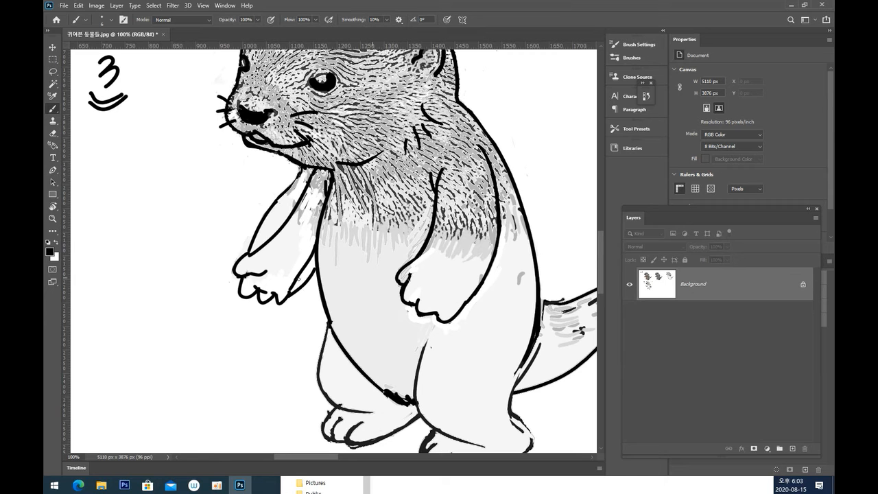
{"action": "left_click_drag", "start_coordinate": [318, 267], "coordinate": [302, 288]}
{"action": "left_click_drag", "start_coordinate": [244, 255], "coordinate": [242, 258]}
Erase the far arm's old outer contour and old underside line, and connect the new underside to the last finger.
{"action": "left_click", "coordinate": [53, 133]}
{"action": "mouse_move", "coordinate": [257, 236]}
{"action": "left_mouse_down"}
{"action": "mouse_move", "coordinate": [246, 248]}
{"action": "mouse_move", "coordinate": [304, 173]}
{"action": "mouse_move", "coordinate": [300, 184]}
{"action": "left_mouse_up"}
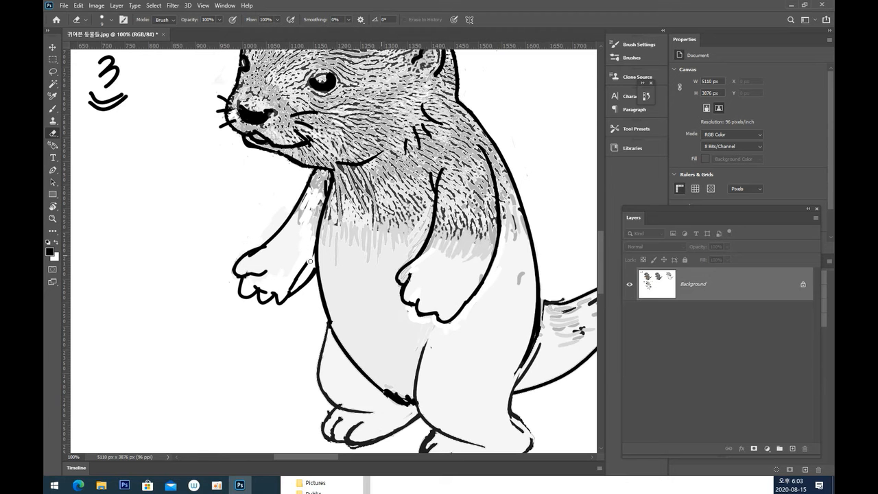
{"action": "left_click_drag", "start_coordinate": [298, 274], "coordinate": [293, 286]}
{"action": "left_click", "coordinate": [57, 110]}
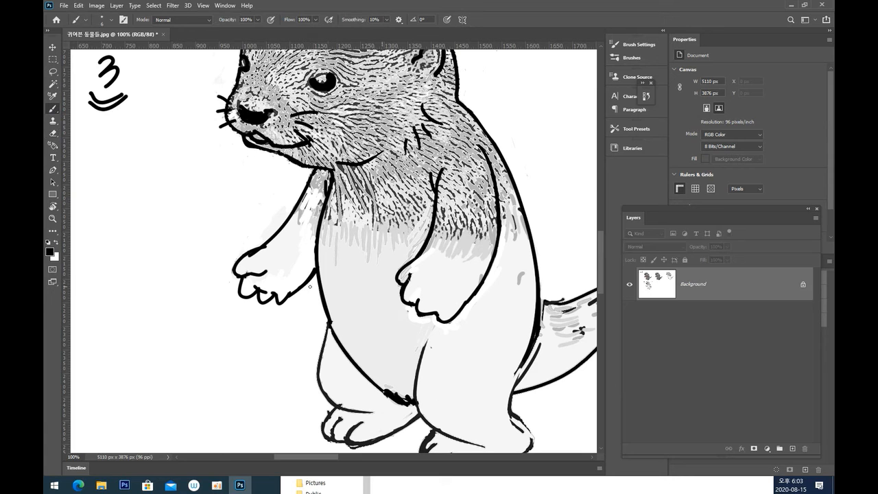
{"action": "left_click_drag", "start_coordinate": [283, 306], "coordinate": [293, 296]}
Erase the old stub beside the far paw's last finger and draw a longer bold finger line in its place.
{"action": "left_click", "coordinate": [53, 133]}
{"action": "left_click_drag", "start_coordinate": [277, 291], "coordinate": [277, 297]}
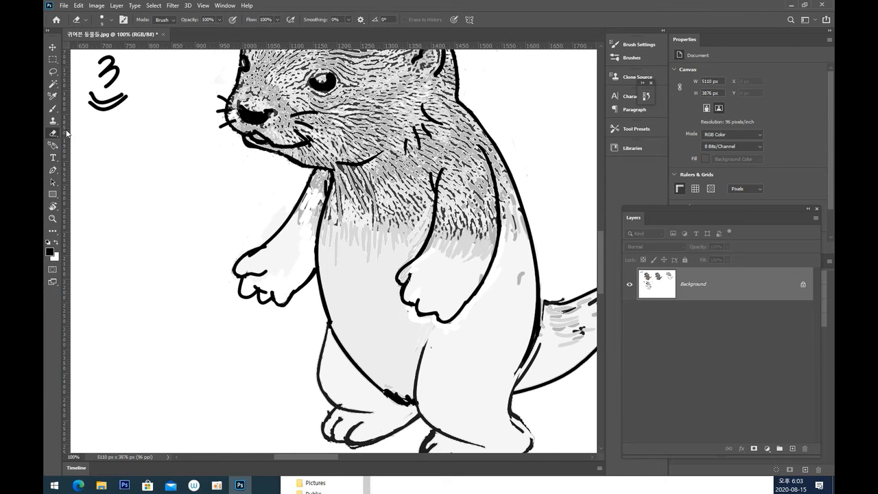
{"action": "left_click", "coordinate": [53, 109]}
{"action": "left_click_drag", "start_coordinate": [282, 270], "coordinate": [281, 297]}
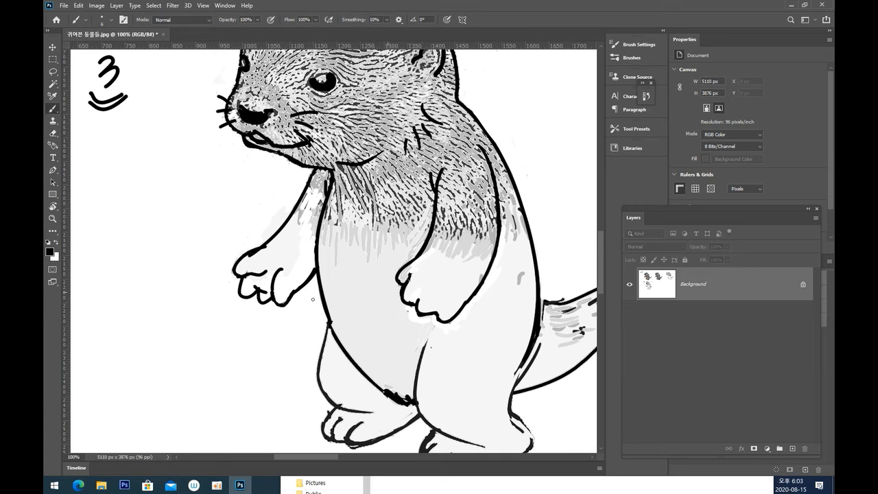
{"action": "key", "text": "ctrl+z"}
{"action": "left_click_drag", "start_coordinate": [275, 271], "coordinate": [273, 292]}
Compare the reworked otter with the coloured, dark grey and near-white versions on the canvas.
{"action": "key", "text": "ctrl+minus"}
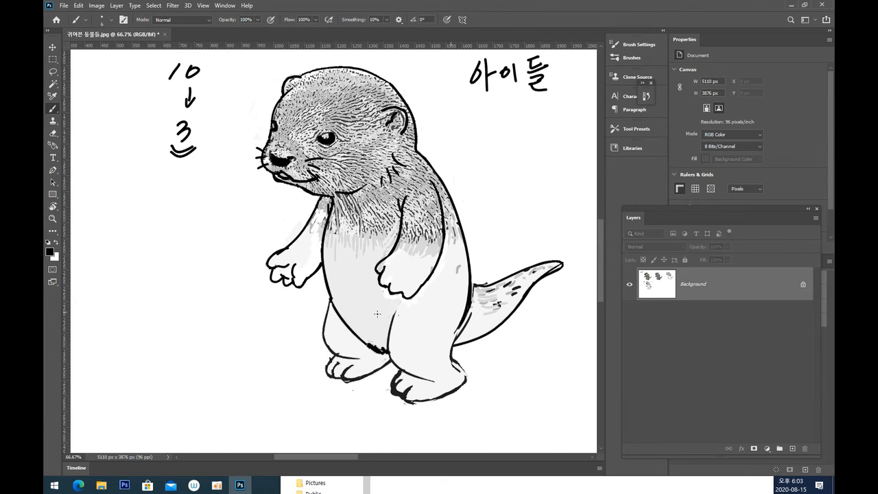
{"action": "key", "text": "ctrl+minus"}
{"action": "key", "text": "ctrl+minus"}
{"action": "left_click_drag", "start_coordinate": [514, 252], "coordinate": [318, 347]}
{"action": "left_click_drag", "start_coordinate": [418, 291], "coordinate": [433, 381]}
{"action": "left_click_drag", "start_coordinate": [357, 310], "coordinate": [292, 230]}
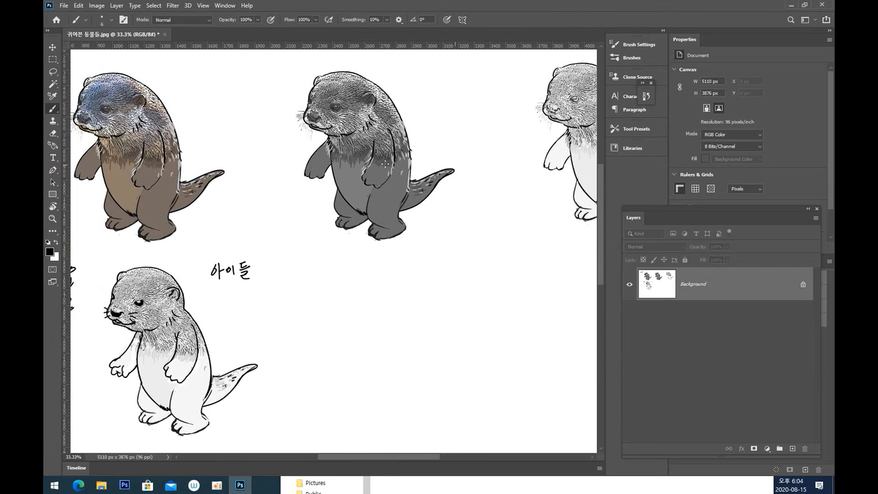
{"action": "left_click_drag", "start_coordinate": [409, 214], "coordinate": [518, 138]}
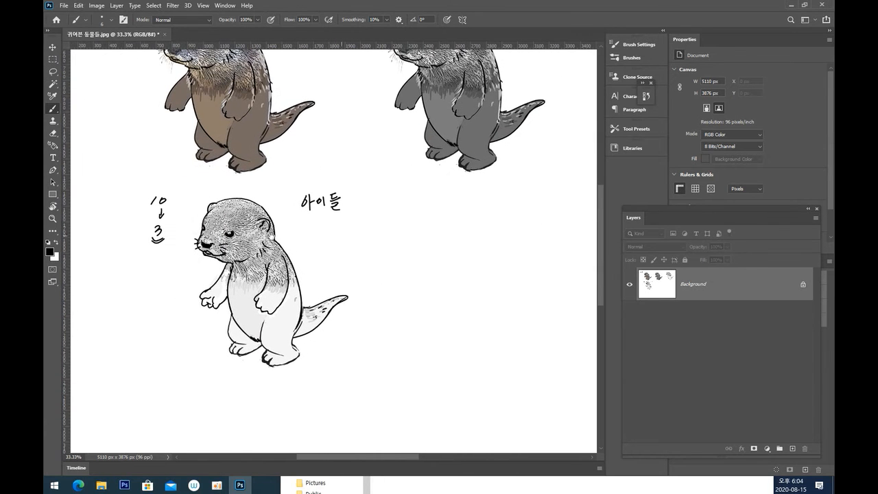
{"action": "key", "text": "ctrl+plus"}
{"action": "key", "text": "ctrl+plus"}
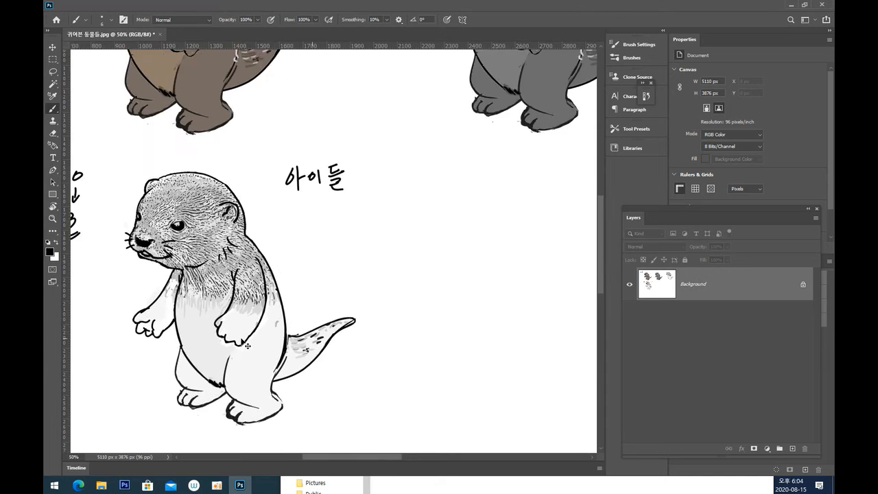
{"action": "left_click_drag", "start_coordinate": [363, 280], "coordinate": [284, 404]}
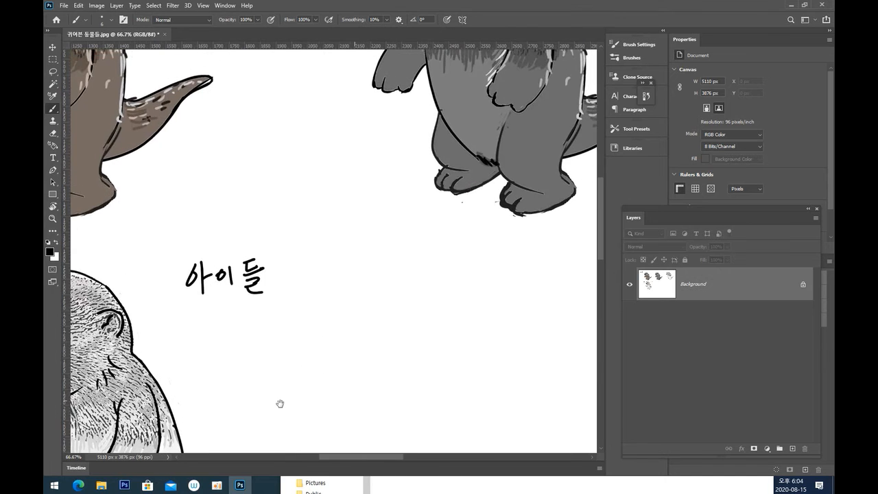
{"action": "left_click_drag", "start_coordinate": [454, 251], "coordinate": [169, 308]}
{"action": "left_click_drag", "start_coordinate": [189, 379], "coordinate": [465, 208]}
{"action": "left_click_drag", "start_coordinate": [260, 325], "coordinate": [474, 203]}
{"action": "left_click_drag", "start_coordinate": [380, 258], "coordinate": [332, 347]}
{"action": "mouse_move", "coordinate": [337, 200]}
{"action": "left_mouse_down"}
{"action": "mouse_move", "coordinate": [307, 343]}
{"action": "mouse_move", "coordinate": [300, 339]}
{"action": "mouse_move", "coordinate": [333, 292]}
{"action": "mouse_move", "coordinate": [367, 174]}
{"action": "left_mouse_up"}
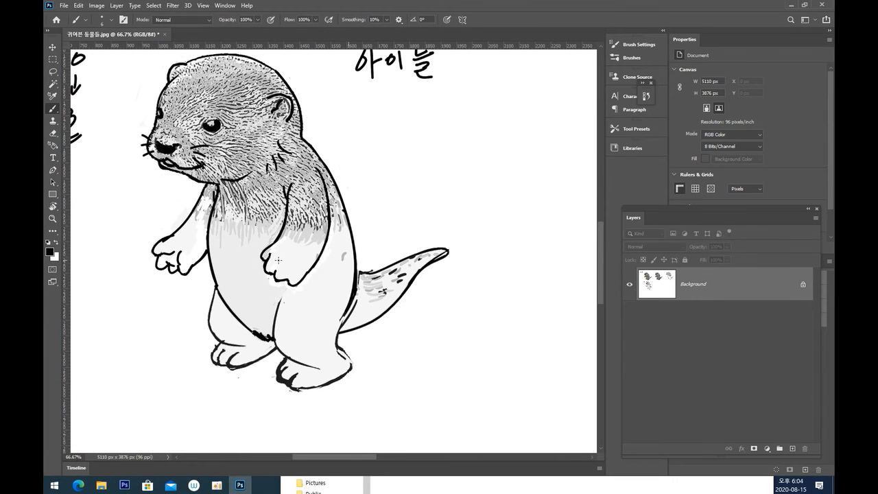
Draw a rounder bold lower belly line above the dark fur patch, ending at the near leg.
{"action": "key", "text": "ctrl+plus"}
{"action": "left_click_drag", "start_coordinate": [371, 310], "coordinate": [403, 153]}
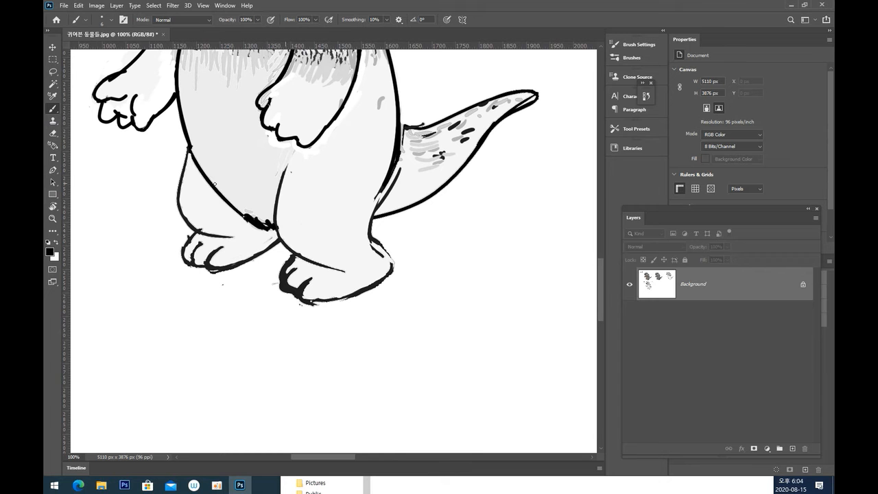
{"action": "left_click_drag", "start_coordinate": [209, 178], "coordinate": [274, 208]}
{"action": "scroll", "coordinate": [257, 280], "scroll_direction": "up", "scroll_amount": 5}
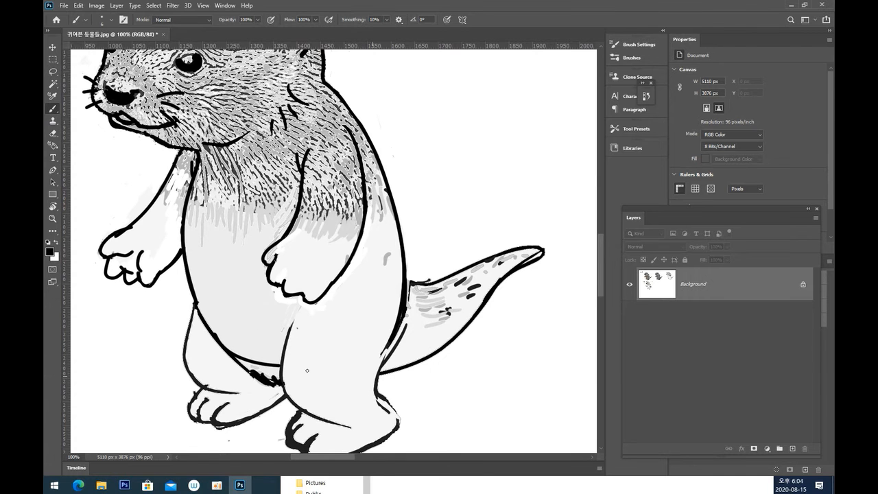
Erase the old lower belly line and the dark fur patch between the legs, rotating the canvas for easier strokes.
{"action": "scroll", "coordinate": [291, 376], "scroll_direction": "down", "scroll_amount": 4}
{"action": "left_click", "coordinate": [53, 132]}
{"action": "left_click_drag", "start_coordinate": [232, 240], "coordinate": [268, 256]}
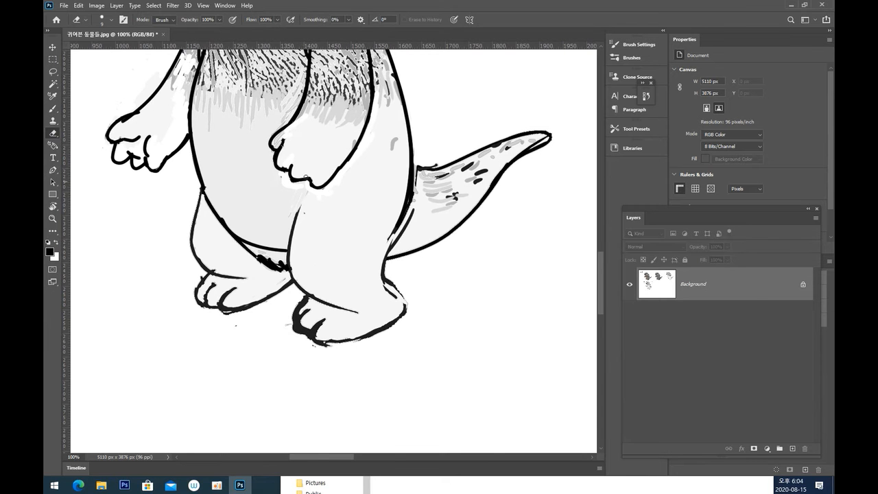
{"action": "key", "text": "r"}
{"action": "mouse_move", "coordinate": [305, 167]}
{"action": "left_mouse_down"}
{"action": "mouse_move", "coordinate": [374, 171]}
{"action": "mouse_move", "coordinate": [414, 215]}
{"action": "left_mouse_up"}
{"action": "key", "text": "e"}
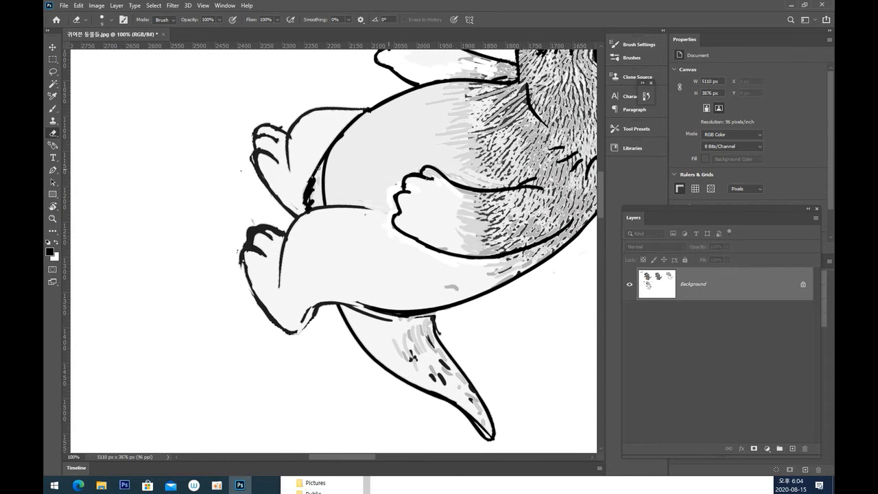
{"action": "mouse_move", "coordinate": [329, 138]}
{"action": "left_mouse_down"}
{"action": "mouse_move", "coordinate": [307, 190]}
{"action": "mouse_move", "coordinate": [315, 203]}
{"action": "left_mouse_up"}
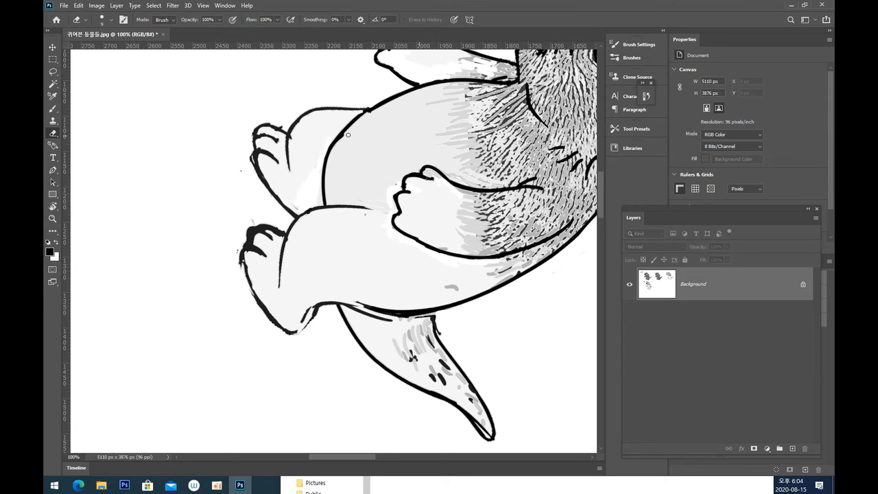
{"action": "left_click_drag", "start_coordinate": [337, 148], "coordinate": [345, 137]}
{"action": "key", "text": "Escape"}
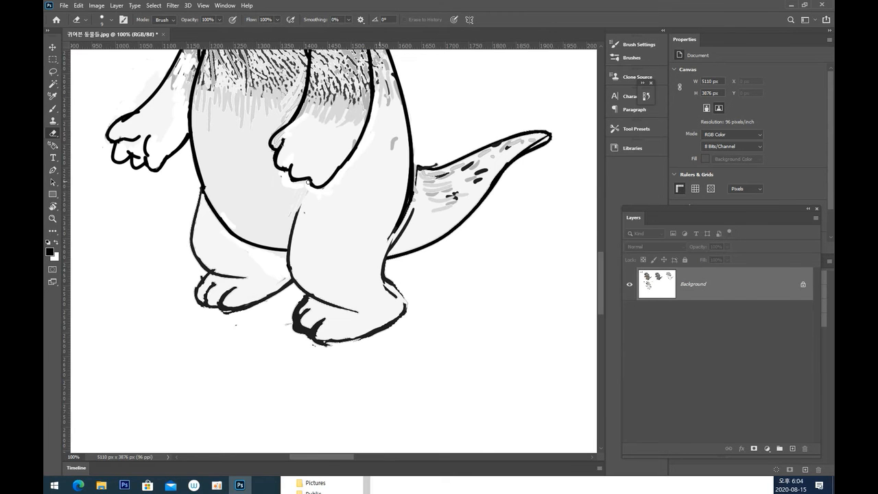
Draw the near leg's front edge as a bold line running down from below the near paw.
{"action": "left_click_drag", "start_coordinate": [397, 193], "coordinate": [401, 185]}
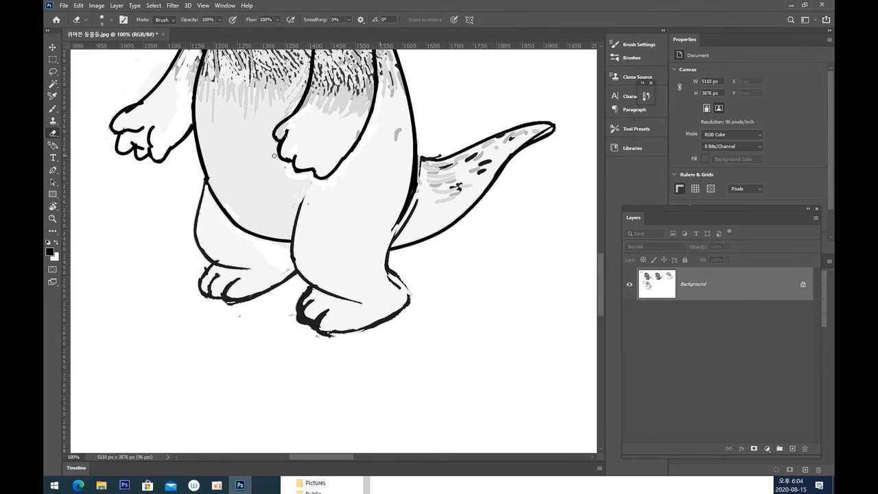
{"action": "left_click", "coordinate": [53, 108]}
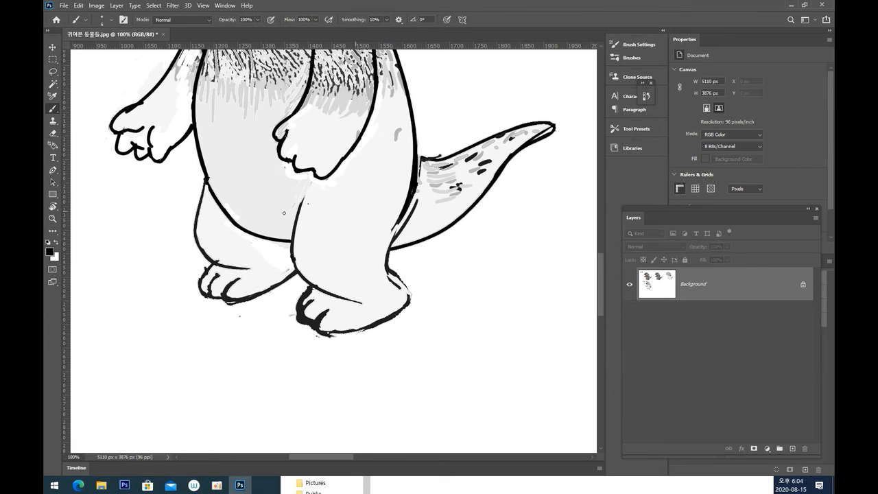
{"action": "left_click_drag", "start_coordinate": [288, 191], "coordinate": [296, 259]}
{"action": "key", "text": "ctrl+z"}
{"action": "key", "text": "ctrl+shift+z"}
{"action": "key", "text": "ctrl+z"}
{"action": "key", "text": "ctrl+shift+z"}
Redraw the near leg's back edge beside the tail as one bold curve, redoing strokes that go wrong.
{"action": "left_click_drag", "start_coordinate": [414, 181], "coordinate": [391, 253]}
{"action": "key", "text": "ctrl+z"}
{"action": "left_click_drag", "start_coordinate": [411, 202], "coordinate": [393, 238]}
{"action": "key", "text": "ctrl+z"}
{"action": "left_click_drag", "start_coordinate": [416, 174], "coordinate": [391, 241]}
Erase the near leg's old front line and the leftover double lines where the hip meets the tail.
{"action": "left_click", "coordinate": [53, 133]}
{"action": "left_click_drag", "start_coordinate": [301, 196], "coordinate": [297, 230]}
{"action": "key", "text": "ctrl"}
{"action": "left_click_drag", "start_coordinate": [297, 225], "coordinate": [296, 260]}
{"action": "left_click_drag", "start_coordinate": [308, 200], "coordinate": [307, 225]}
{"action": "left_click_drag", "start_coordinate": [418, 201], "coordinate": [395, 239]}
{"action": "key", "text": "ctrl+z"}
{"action": "left_click_drag", "start_coordinate": [418, 200], "coordinate": [395, 242]}
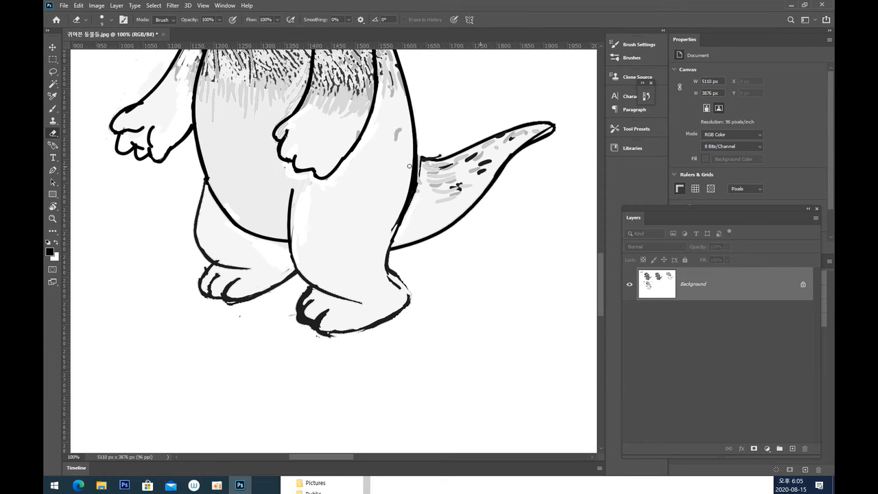
{"action": "left_click_drag", "start_coordinate": [419, 161], "coordinate": [410, 206]}
Erase the old near foot and try new bold strokes for its heel curve.
{"action": "mouse_move", "coordinate": [304, 286]}
{"action": "left_mouse_down"}
{"action": "mouse_move", "coordinate": [358, 303]}
{"action": "mouse_move", "coordinate": [398, 293]}
{"action": "mouse_move", "coordinate": [385, 267]}
{"action": "mouse_move", "coordinate": [392, 326]}
{"action": "mouse_move", "coordinate": [368, 326]}
{"action": "left_mouse_up"}
{"action": "mouse_move", "coordinate": [302, 293]}
{"action": "left_mouse_down"}
{"action": "mouse_move", "coordinate": [323, 307]}
{"action": "mouse_move", "coordinate": [301, 337]}
{"action": "mouse_move", "coordinate": [346, 318]}
{"action": "mouse_move", "coordinate": [331, 350]}
{"action": "mouse_move", "coordinate": [408, 306]}
{"action": "mouse_move", "coordinate": [325, 337]}
{"action": "mouse_move", "coordinate": [343, 302]}
{"action": "mouse_move", "coordinate": [346, 323]}
{"action": "left_mouse_up"}
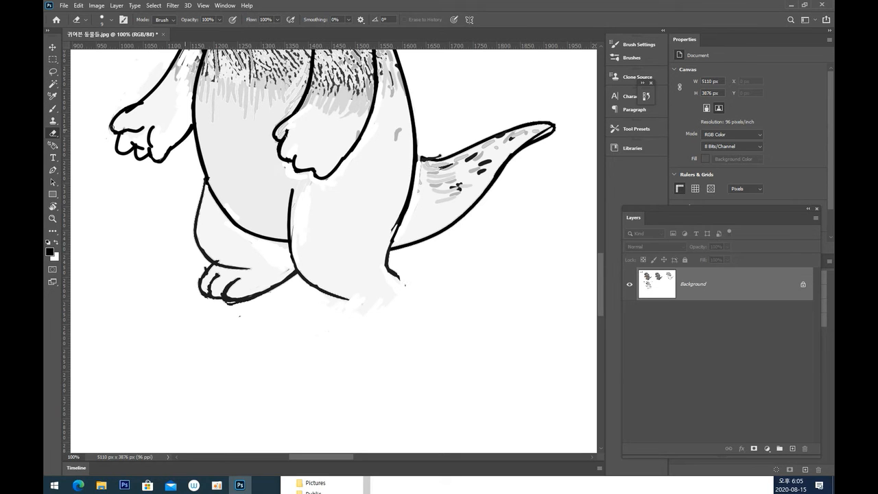
{"action": "left_click", "coordinate": [53, 109]}
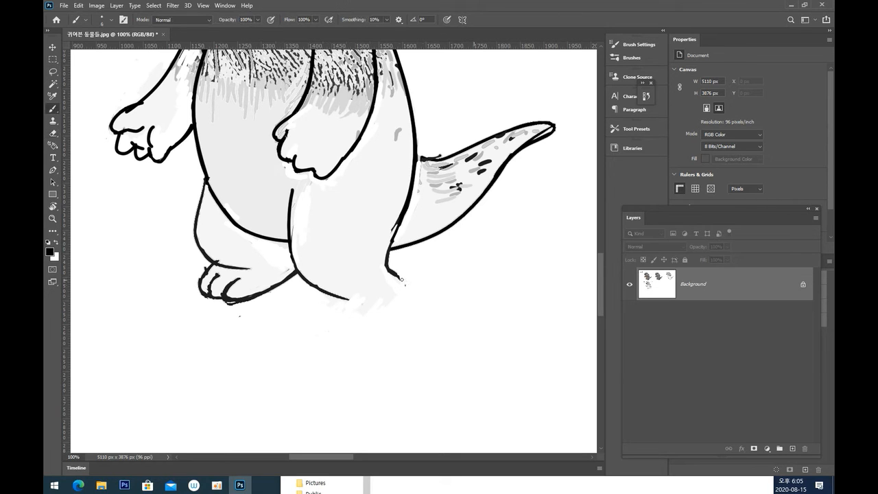
{"action": "left_click_drag", "start_coordinate": [397, 278], "coordinate": [410, 311]}
{"action": "key", "text": "ctrl+z"}
{"action": "mouse_move", "coordinate": [398, 276]}
{"action": "left_mouse_down"}
{"action": "mouse_move", "coordinate": [404, 306]}
{"action": "mouse_move", "coordinate": [397, 312]}
{"action": "left_mouse_up"}
{"action": "key", "text": "ctrl+z"}
Draw rounded toes and the sole of the near foot in bold lines, and erase the overlong end of the instep line.
{"action": "mouse_move", "coordinate": [329, 293]}
{"action": "left_mouse_down"}
{"action": "mouse_move", "coordinate": [314, 320]}
{"action": "mouse_move", "coordinate": [352, 336]}
{"action": "mouse_move", "coordinate": [345, 333]}
{"action": "left_mouse_up"}
{"action": "key", "text": "ctrl+z"}
{"action": "key", "text": "ctrl+z"}
{"action": "key", "text": "ctrl+z"}
{"action": "key", "text": "ctrl+z"}
{"action": "left_click_drag", "start_coordinate": [405, 296], "coordinate": [347, 334]}
{"action": "key", "text": "ctrl+z"}
{"action": "left_click_drag", "start_coordinate": [404, 299], "coordinate": [347, 334]}
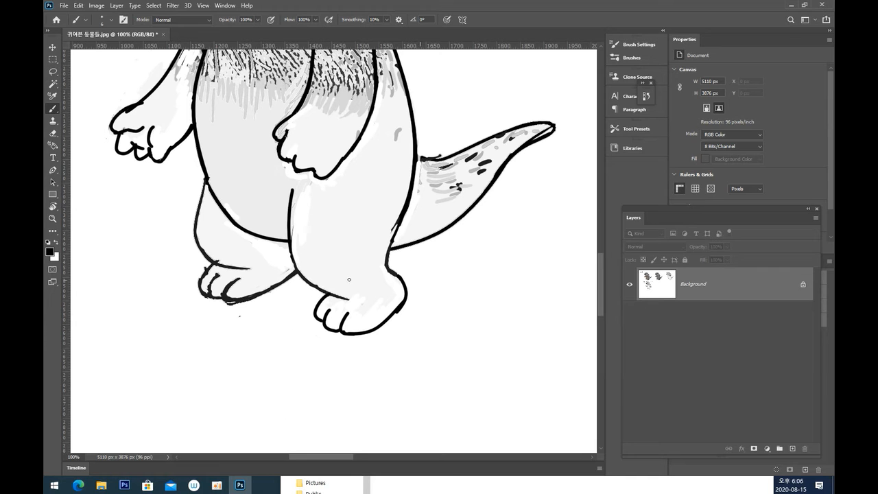
{"action": "left_click", "coordinate": [53, 132]}
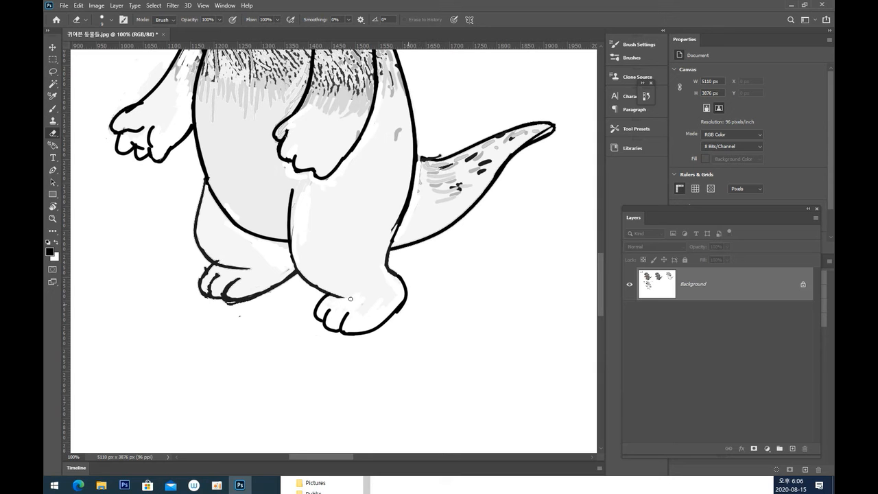
{"action": "left_click", "coordinate": [52, 109]}
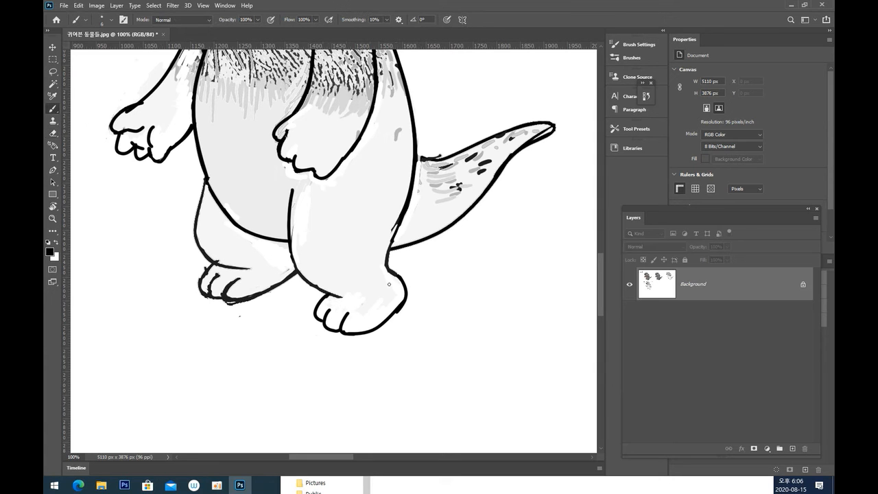
Sketch a small oval with gaps in its outline on the blank canvas beside the near foot.
{"action": "left_click_drag", "start_coordinate": [428, 196], "coordinate": [388, 139]}
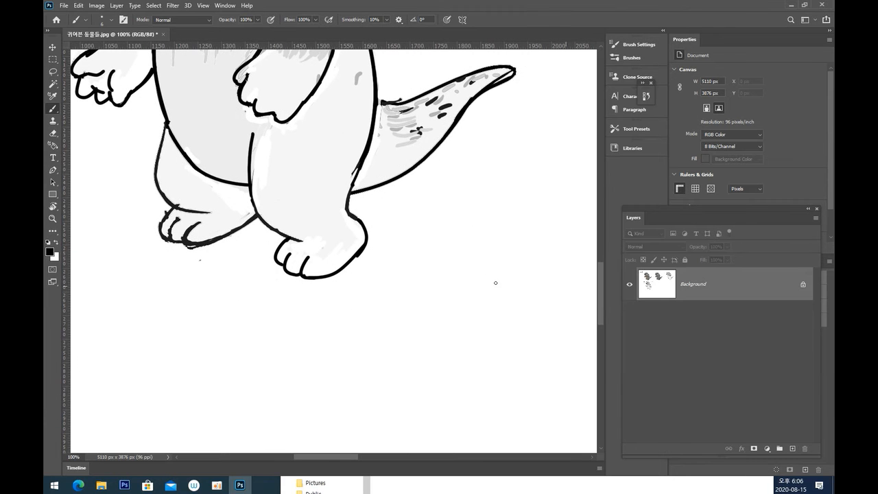
{"action": "mouse_move", "coordinate": [496, 276]}
{"action": "left_mouse_down"}
{"action": "mouse_move", "coordinate": [522, 282]}
{"action": "mouse_move", "coordinate": [485, 333]}
{"action": "left_mouse_up"}
{"action": "mouse_move", "coordinate": [489, 277]}
{"action": "left_mouse_down"}
{"action": "mouse_move", "coordinate": [453, 300]}
{"action": "mouse_move", "coordinate": [480, 328]}
{"action": "left_mouse_up"}
Select the reworked otter with a freehand outline, duplicate it onto the blank area beside the original, and deselect.
{"action": "key", "text": "ctrl+minus"}
{"action": "key", "text": "ctrl+minus"}
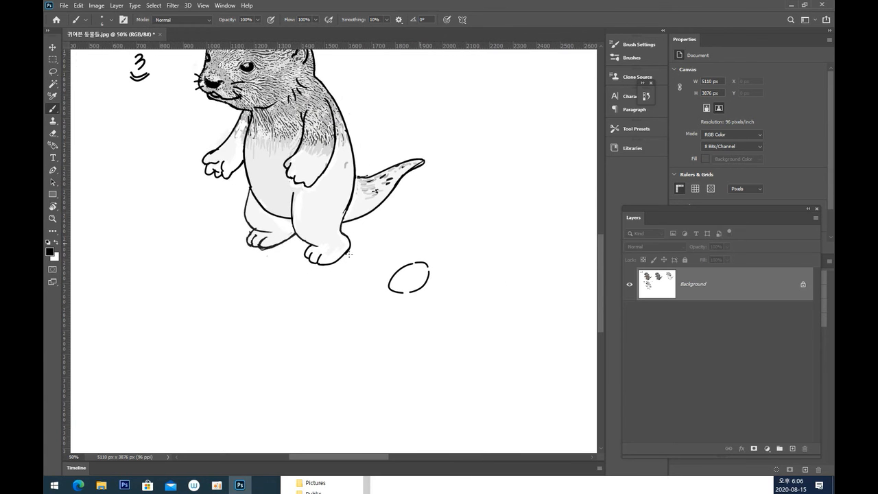
{"action": "scroll", "coordinate": [345, 409], "scroll_direction": "up", "scroll_amount": 4}
{"action": "left_click_drag", "start_coordinate": [274, 206], "coordinate": [218, 181]}
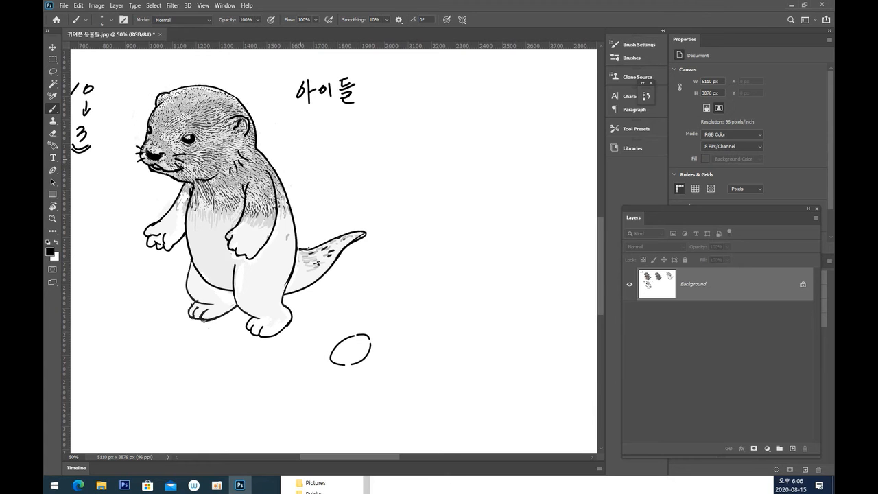
{"action": "left_click", "coordinate": [53, 71]}
{"action": "mouse_move", "coordinate": [206, 345]}
{"action": "left_mouse_down"}
{"action": "mouse_move", "coordinate": [123, 212]}
{"action": "mouse_move", "coordinate": [133, 97]}
{"action": "mouse_move", "coordinate": [255, 81]}
{"action": "mouse_move", "coordinate": [372, 272]}
{"action": "mouse_move", "coordinate": [263, 360]}
{"action": "left_mouse_up"}
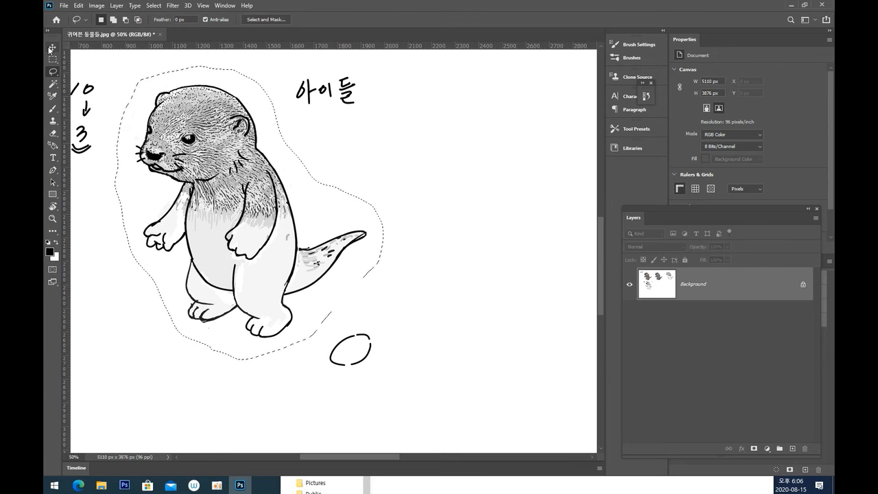
{"action": "key", "text": "v"}
{"action": "mouse_move", "coordinate": [244, 128]}
{"action": "left_mouse_down"}
{"action": "mouse_move", "coordinate": [397, 214]}
{"action": "mouse_move", "coordinate": [504, 186]}
{"action": "mouse_move", "coordinate": [504, 152]}
{"action": "left_mouse_up"}
{"action": "left_click_drag", "start_coordinate": [336, 285], "coordinate": [201, 292]}
{"action": "mouse_move", "coordinate": [376, 219]}
{"action": "left_mouse_down"}
{"action": "mouse_move", "coordinate": [413, 199]}
{"action": "mouse_move", "coordinate": [428, 207]}
{"action": "left_mouse_up"}
{"action": "left_click", "coordinate": [52, 70]}
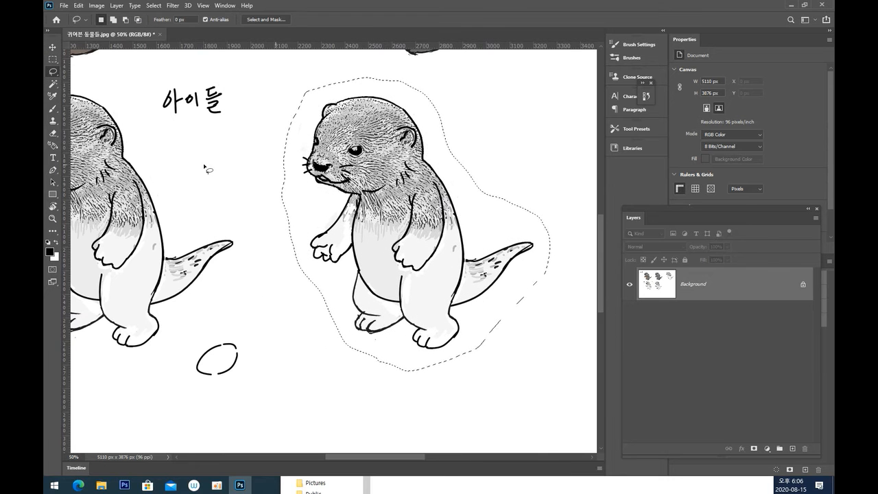
{"action": "key", "text": "ctrl+d"}
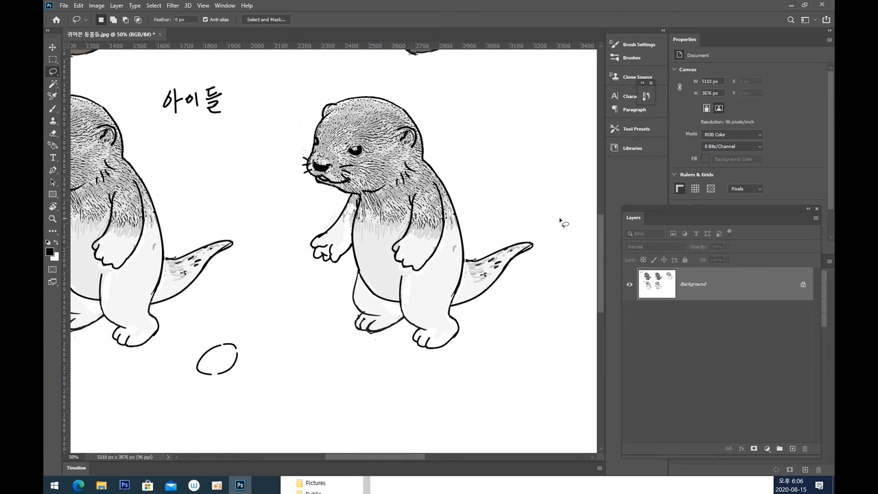
Display the colour swatches and move the separate pattern library away from them.
{"action": "left_click", "coordinate": [225, 6]}
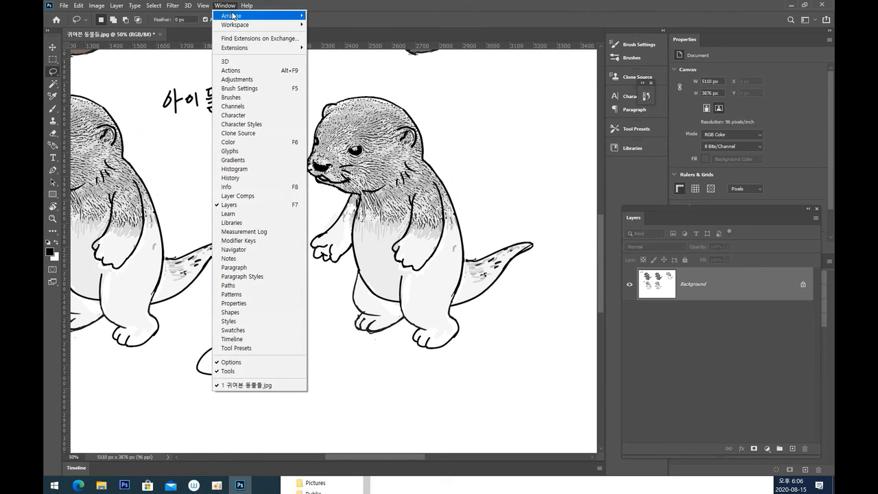
{"action": "left_click", "coordinate": [251, 331]}
{"action": "left_click_drag", "start_coordinate": [493, 202], "coordinate": [578, 65]}
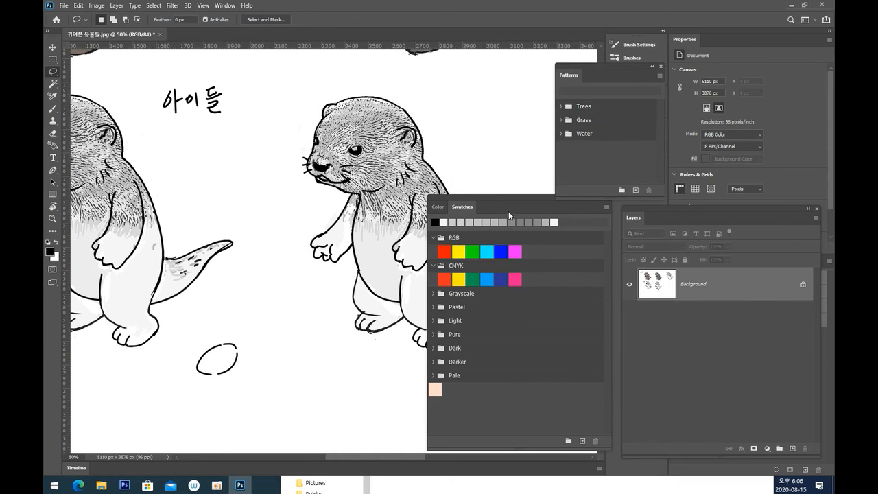
Move the swatches clear of the otter copy and prepare an enlarged brush in RGB green.
{"action": "left_click_drag", "start_coordinate": [490, 200], "coordinate": [639, 16]}
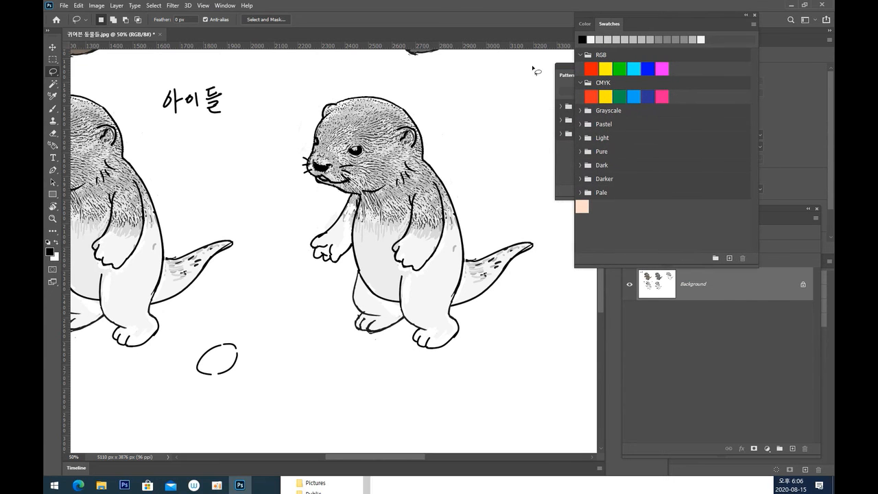
{"action": "left_click", "coordinate": [53, 109]}
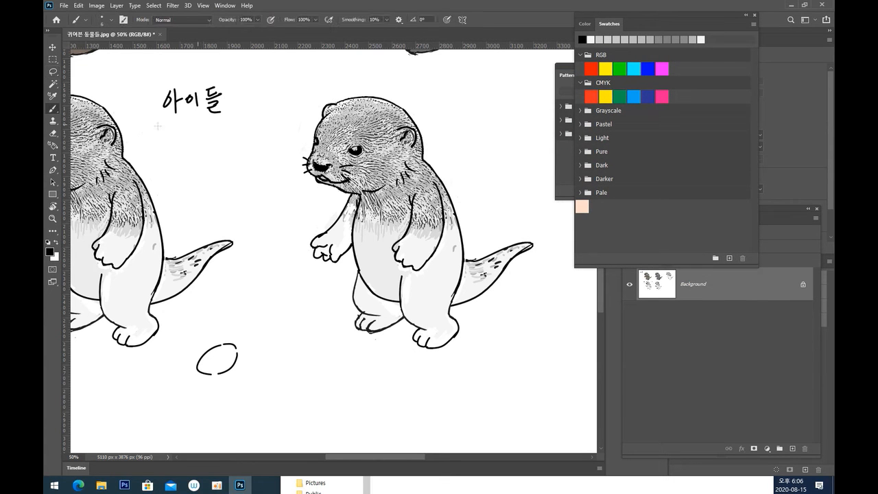
{"action": "left_click", "coordinate": [620, 68]}
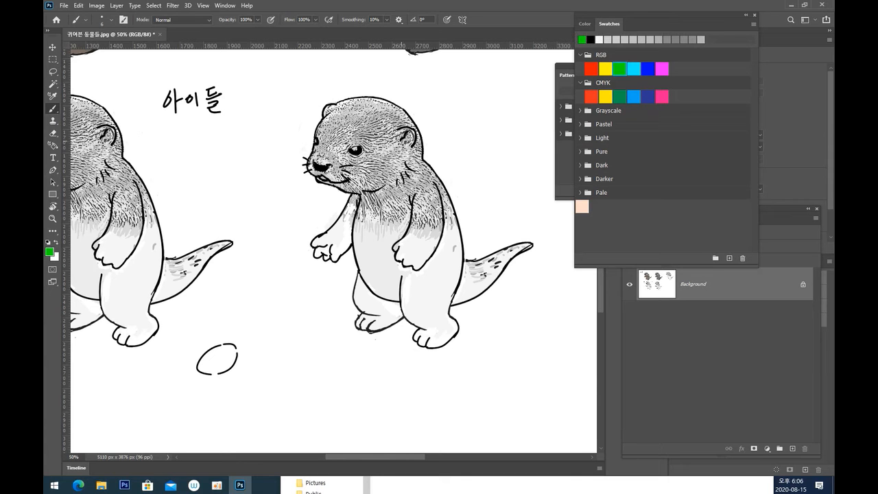
{"action": "key", "text": "bracketright"}
{"action": "key", "text": "bracketright"}
{"action": "key", "text": "bracketright"}
{"action": "left_click_drag", "start_coordinate": [334, 127], "coordinate": [327, 144]}
{"action": "key", "text": "ctrl+z"}
{"action": "key", "text": "ctrl+z"}
Draw a blue centre line over the copied otter's head, from the crown past the brow and nose to the chin.
{"action": "left_click", "coordinate": [647, 69]}
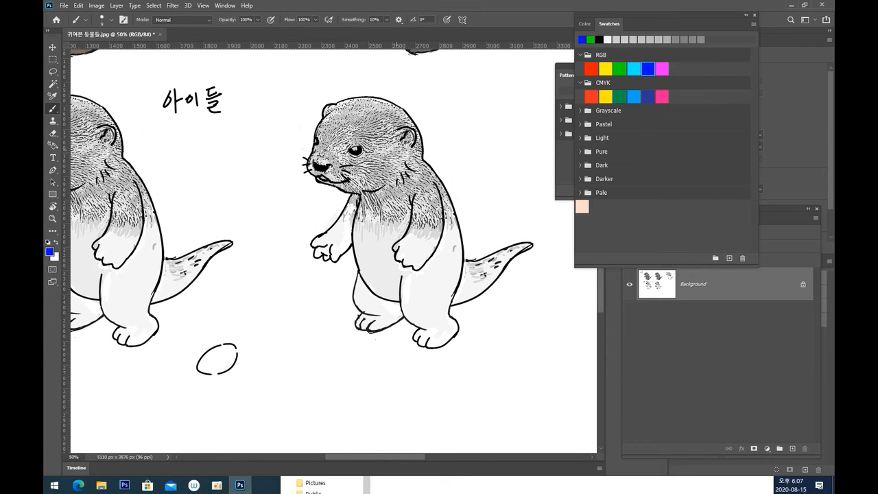
{"action": "left_click_drag", "start_coordinate": [327, 149], "coordinate": [317, 166]}
{"action": "key", "text": "ctrl+z"}
{"action": "mouse_move", "coordinate": [325, 150]}
{"action": "left_mouse_down"}
{"action": "mouse_move", "coordinate": [365, 110]}
{"action": "mouse_move", "coordinate": [325, 148]}
{"action": "mouse_move", "coordinate": [378, 105]}
{"action": "mouse_move", "coordinate": [403, 106]}
{"action": "mouse_move", "coordinate": [395, 106]}
{"action": "left_mouse_up"}
{"action": "key", "text": "ctrl+z"}
{"action": "key", "text": "ctrl+z"}
{"action": "key", "text": "ctrl+z"}
{"action": "left_click_drag", "start_coordinate": [320, 176], "coordinate": [322, 185]}
Draw a curved blue centre line down the otter's chest and belly, and erase its end beyond the belly outline.
{"action": "left_click_drag", "start_coordinate": [370, 194], "coordinate": [371, 291]}
{"action": "key", "text": "ctrl+z"}
{"action": "left_click_drag", "start_coordinate": [370, 210], "coordinate": [392, 303]}
{"action": "key", "text": "ctrl+z"}
{"action": "left_click_drag", "start_coordinate": [369, 213], "coordinate": [396, 310]}
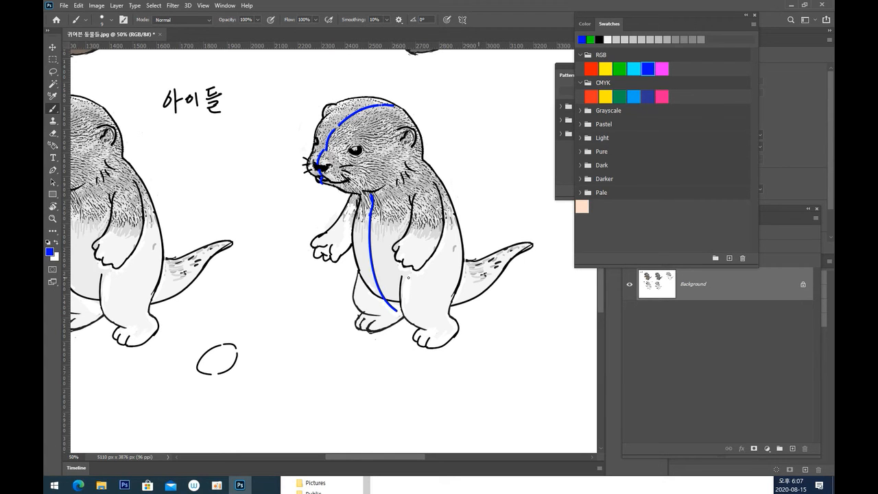
{"action": "left_click", "coordinate": [53, 132]}
{"action": "left_click_drag", "start_coordinate": [385, 302], "coordinate": [395, 313]}
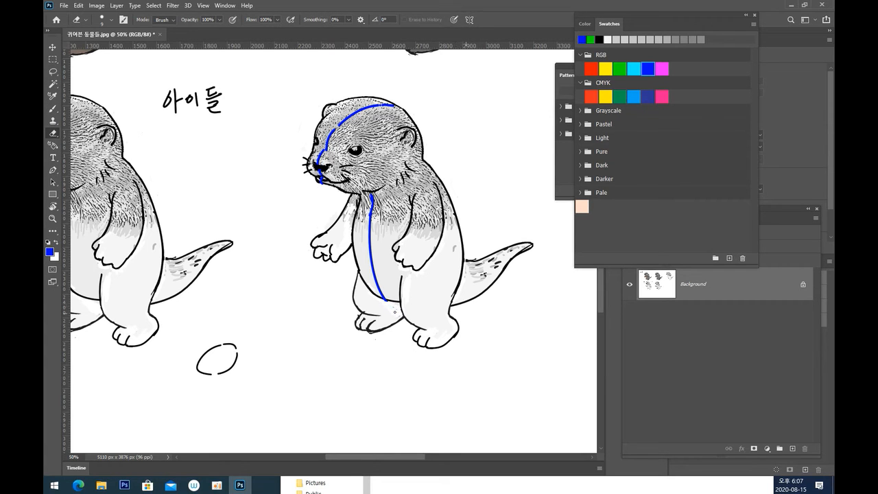
Draw blue guide lines along the middle of both of the otter's arms, from shoulder to paw.
{"action": "left_click", "coordinate": [53, 108]}
{"action": "mouse_move", "coordinate": [422, 182]}
{"action": "left_mouse_down"}
{"action": "mouse_move", "coordinate": [430, 197]}
{"action": "mouse_move", "coordinate": [404, 261]}
{"action": "left_mouse_up"}
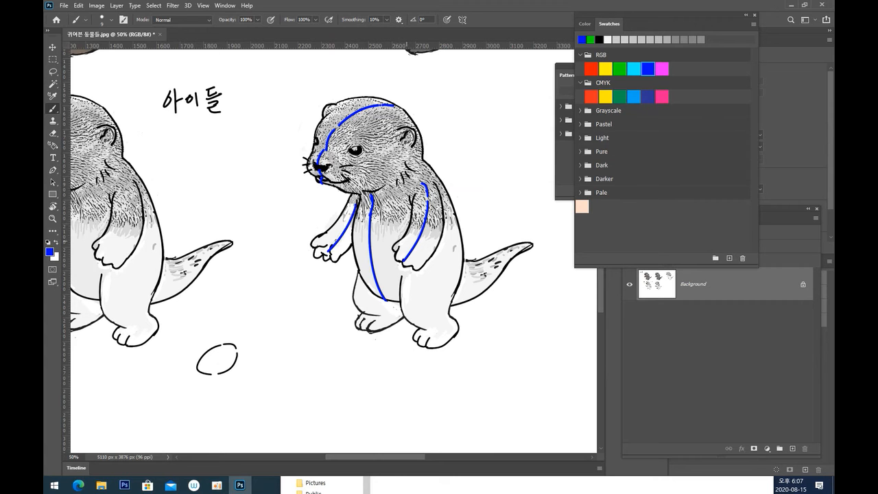
{"action": "left_click_drag", "start_coordinate": [355, 212], "coordinate": [330, 244]}
Outline the front plane of the otter's near leg in blue, from the thigh to the instep.
{"action": "mouse_move", "coordinate": [412, 273]}
{"action": "left_mouse_down"}
{"action": "mouse_move", "coordinate": [432, 281]}
{"action": "mouse_move", "coordinate": [433, 328]}
{"action": "left_mouse_up"}
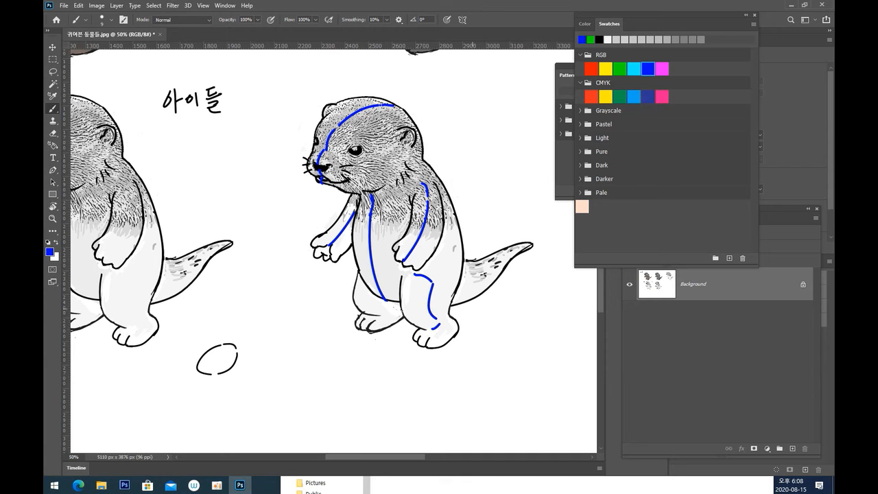
{"action": "left_click_drag", "start_coordinate": [413, 276], "coordinate": [431, 327]}
{"action": "key", "text": "ctrl+z"}
{"action": "left_click_drag", "start_coordinate": [410, 276], "coordinate": [425, 329]}
Sketch a blue cube in perspective on the blank canvas below the otter.
{"action": "left_click_drag", "start_coordinate": [291, 344], "coordinate": [293, 387]}
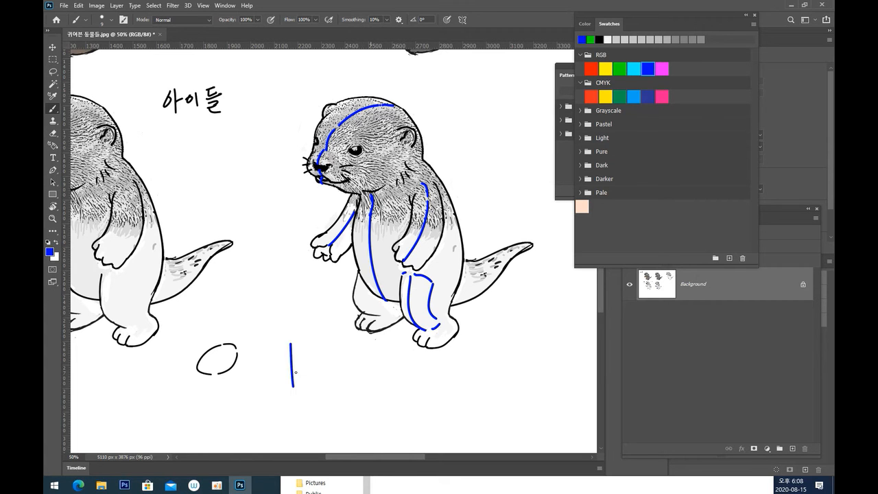
{"action": "mouse_move", "coordinate": [289, 342]}
{"action": "left_mouse_down"}
{"action": "mouse_move", "coordinate": [325, 360]}
{"action": "mouse_move", "coordinate": [325, 405]}
{"action": "left_mouse_up"}
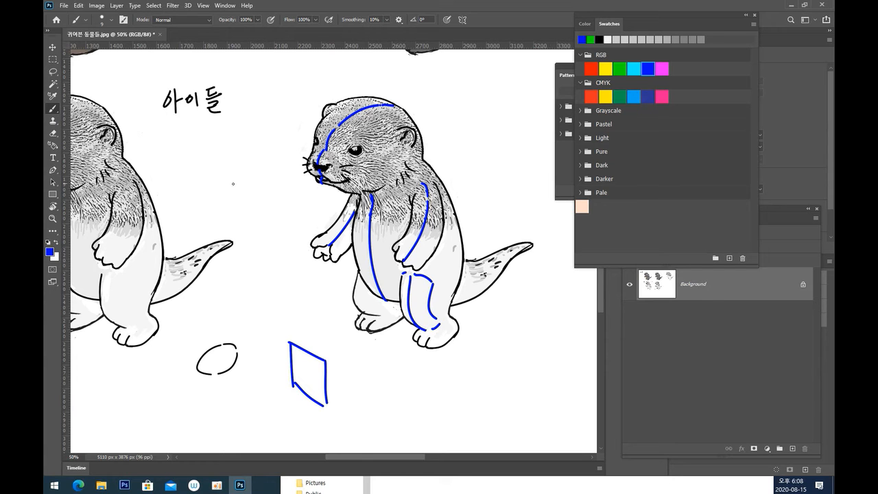
{"action": "mouse_move", "coordinate": [289, 341]}
{"action": "left_mouse_down"}
{"action": "mouse_move", "coordinate": [325, 326]}
{"action": "mouse_move", "coordinate": [373, 350]}
{"action": "mouse_move", "coordinate": [332, 356]}
{"action": "mouse_move", "coordinate": [370, 347]}
{"action": "mouse_move", "coordinate": [371, 402]}
{"action": "mouse_move", "coordinate": [370, 387]}
{"action": "left_mouse_up"}
{"action": "left_click_drag", "start_coordinate": [325, 363], "coordinate": [327, 409]}
{"action": "left_click_drag", "start_coordinate": [328, 361], "coordinate": [327, 392]}
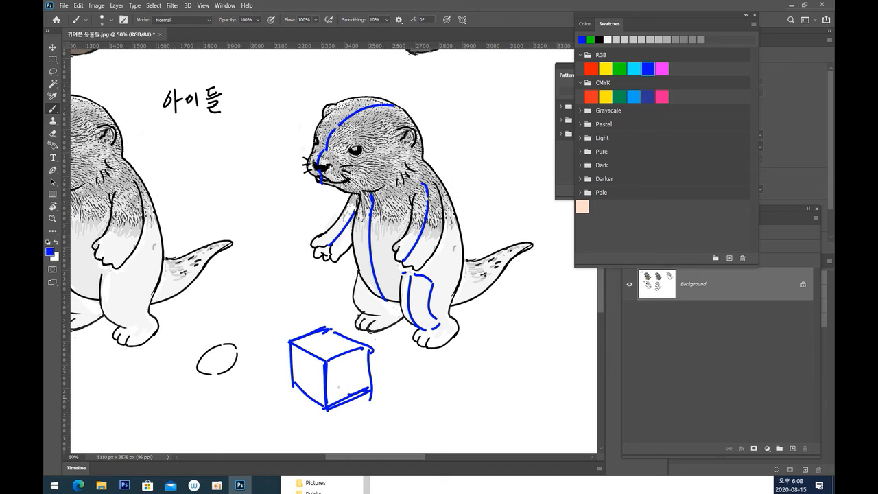
Thicken the cube's side face and extend receding perspective lines backward from its upper and lower edges.
{"action": "left_click_drag", "start_coordinate": [293, 345], "coordinate": [295, 386]}
{"action": "left_click_drag", "start_coordinate": [293, 343], "coordinate": [331, 367]}
{"action": "left_click_drag", "start_coordinate": [235, 331], "coordinate": [335, 413]}
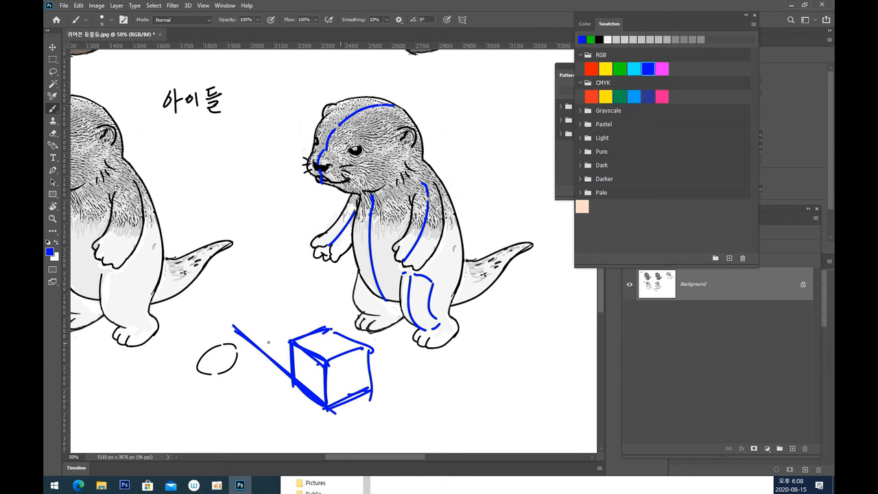
{"action": "left_click_drag", "start_coordinate": [228, 317], "coordinate": [327, 336]}
{"action": "key", "text": "ctrl+z"}
{"action": "left_click_drag", "start_coordinate": [225, 307], "coordinate": [302, 350]}
{"action": "left_click_drag", "start_coordinate": [215, 307], "coordinate": [324, 405]}
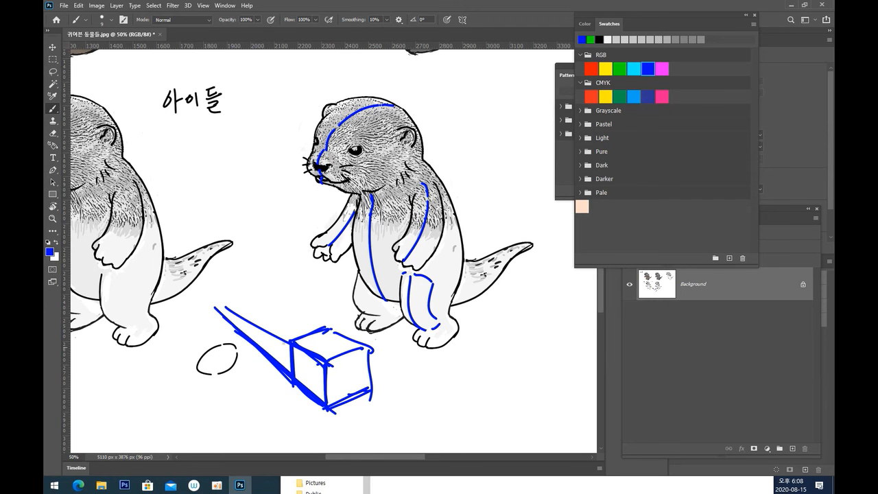
Extend the cube's top back edge with a receding line and reinforce the other receding lines.
{"action": "left_click_drag", "start_coordinate": [238, 298], "coordinate": [317, 331]}
{"action": "key", "text": "ctrl+z"}
{"action": "left_click_drag", "start_coordinate": [239, 295], "coordinate": [329, 326]}
{"action": "left_click_drag", "start_coordinate": [228, 302], "coordinate": [289, 340]}
{"action": "left_click_drag", "start_coordinate": [217, 308], "coordinate": [272, 355]}
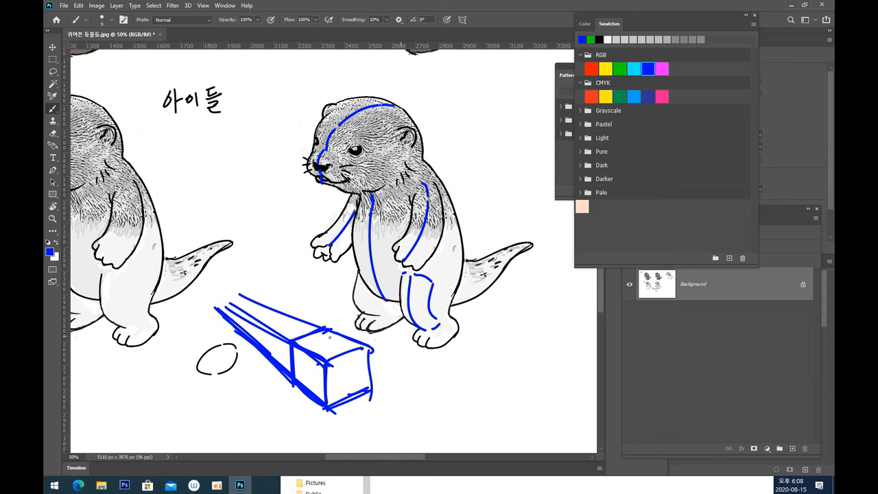
Mark dots behind the cube and draw a long blue ground line past the otter's feet, following the receding direction.
{"action": "left_click", "coordinate": [203, 288]}
{"action": "left_click_drag", "start_coordinate": [294, 279], "coordinate": [457, 376]}
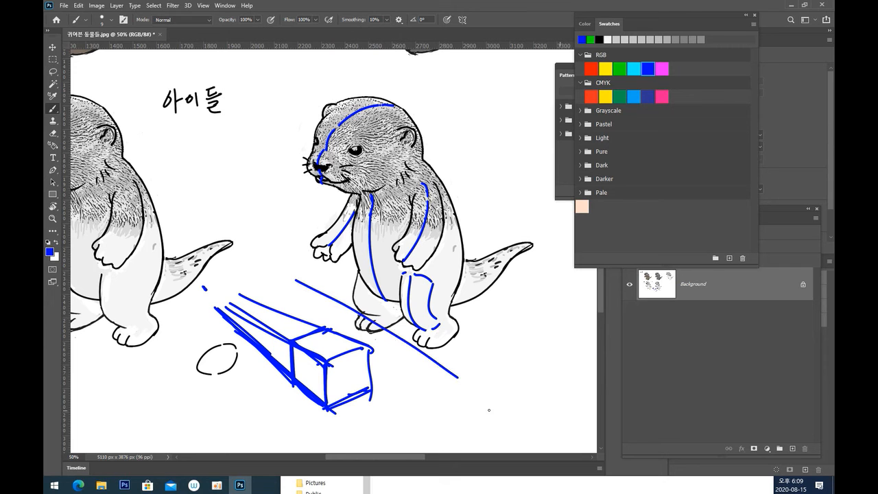
{"action": "key", "text": "ctrl+z"}
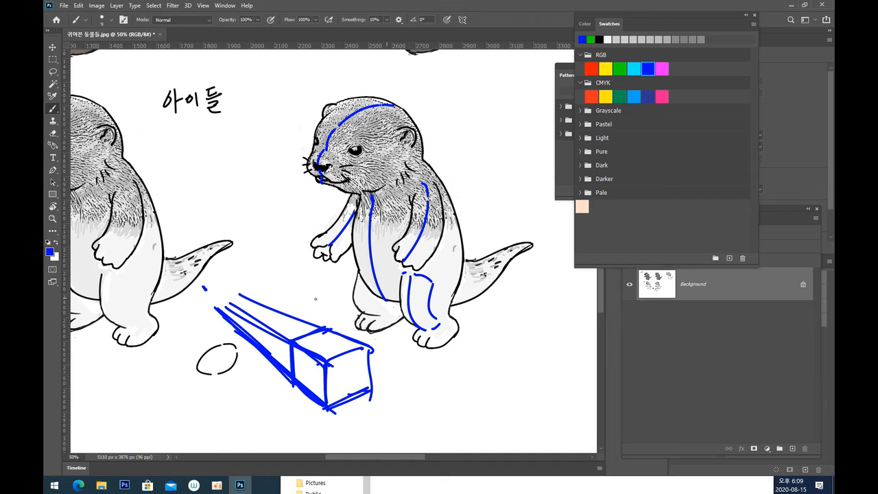
{"action": "left_click", "coordinate": [291, 287]}
{"action": "left_click_drag", "start_coordinate": [308, 310], "coordinate": [423, 355]}
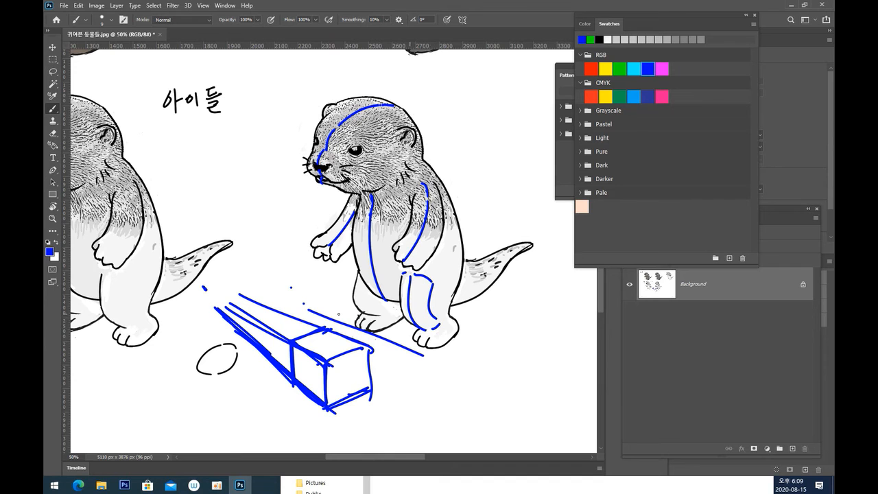
{"action": "key", "text": "ctrl+z"}
{"action": "left_click_drag", "start_coordinate": [331, 309], "coordinate": [487, 382]}
{"action": "key", "text": "ctrl+z"}
{"action": "left_click_drag", "start_coordinate": [271, 299], "coordinate": [506, 381]}
{"action": "left_click_drag", "start_coordinate": [254, 286], "coordinate": [277, 294]}
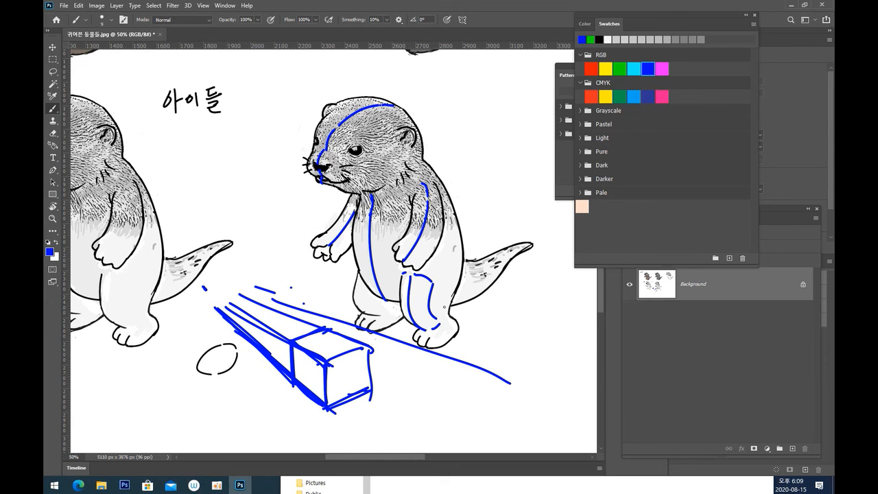
Sketch a large blue oval for an enlarged foot on the blank canvas below the ground line.
{"action": "key", "text": "ctrl+plus"}
{"action": "mouse_move", "coordinate": [422, 245]}
{"action": "left_mouse_down"}
{"action": "mouse_move", "coordinate": [333, 150]}
{"action": "mouse_move", "coordinate": [405, 176]}
{"action": "mouse_move", "coordinate": [409, 190]}
{"action": "mouse_move", "coordinate": [379, 208]}
{"action": "left_mouse_up"}
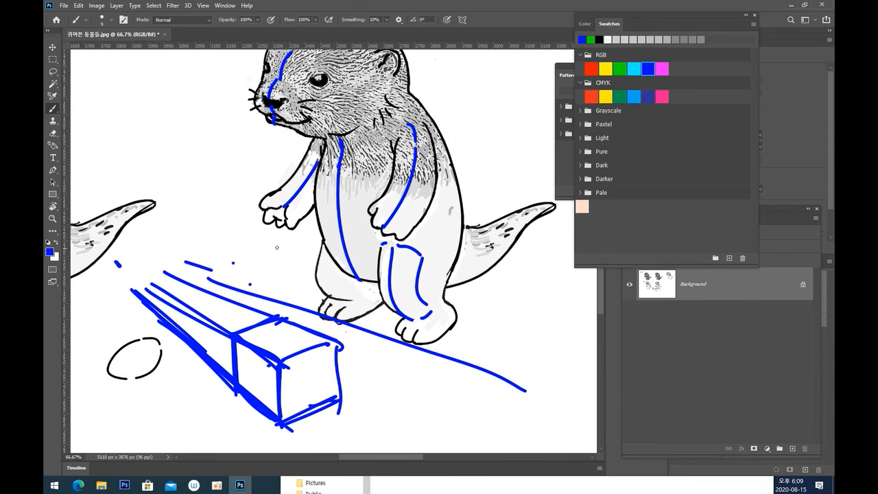
{"action": "mouse_move", "coordinate": [309, 267]}
{"action": "left_mouse_down"}
{"action": "mouse_move", "coordinate": [329, 287]}
{"action": "mouse_move", "coordinate": [418, 208]}
{"action": "left_mouse_up"}
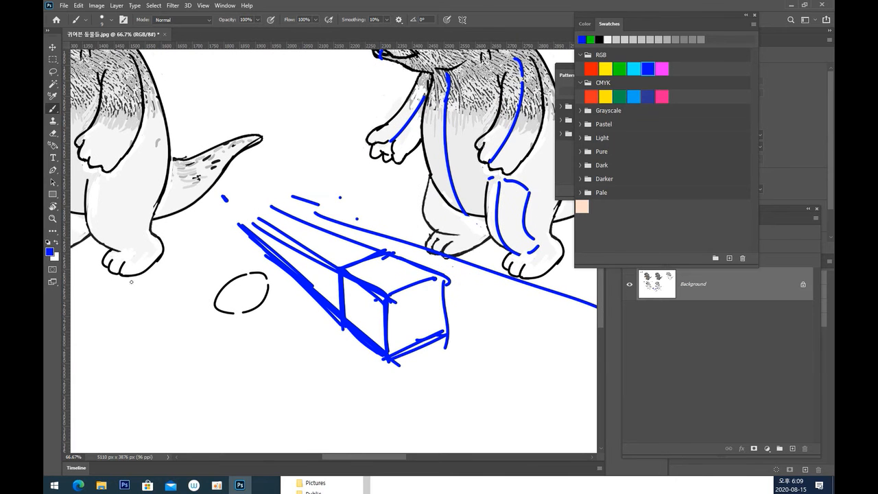
{"action": "mouse_move", "coordinate": [418, 261]}
{"action": "left_mouse_down"}
{"action": "mouse_move", "coordinate": [331, 276]}
{"action": "mouse_move", "coordinate": [420, 245]}
{"action": "mouse_move", "coordinate": [307, 174]}
{"action": "left_mouse_up"}
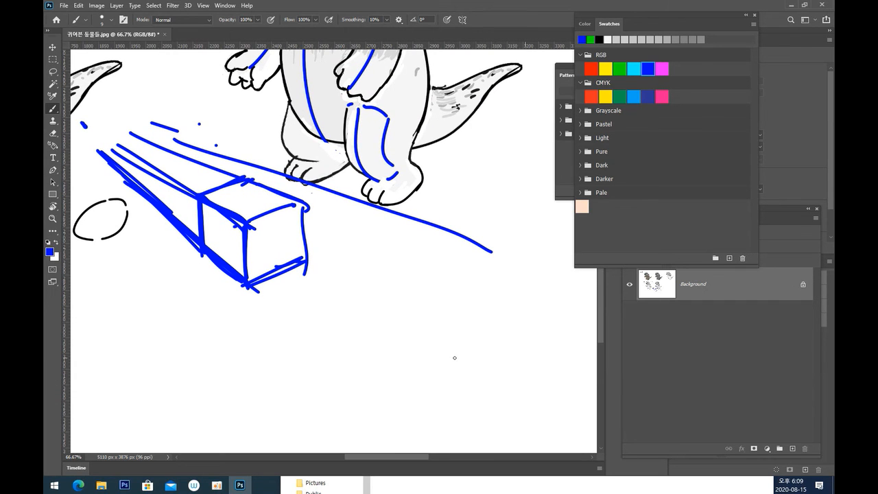
{"action": "left_click_drag", "start_coordinate": [451, 330], "coordinate": [426, 389]}
{"action": "key", "text": "ctrl+z"}
{"action": "left_click_drag", "start_coordinate": [461, 327], "coordinate": [417, 379]}
{"action": "mouse_move", "coordinate": [469, 326]}
{"action": "left_mouse_down"}
{"action": "mouse_move", "coordinate": [500, 355]}
{"action": "mouse_move", "coordinate": [443, 393]}
{"action": "left_mouse_up"}
{"action": "left_click_drag", "start_coordinate": [426, 344], "coordinate": [478, 393]}
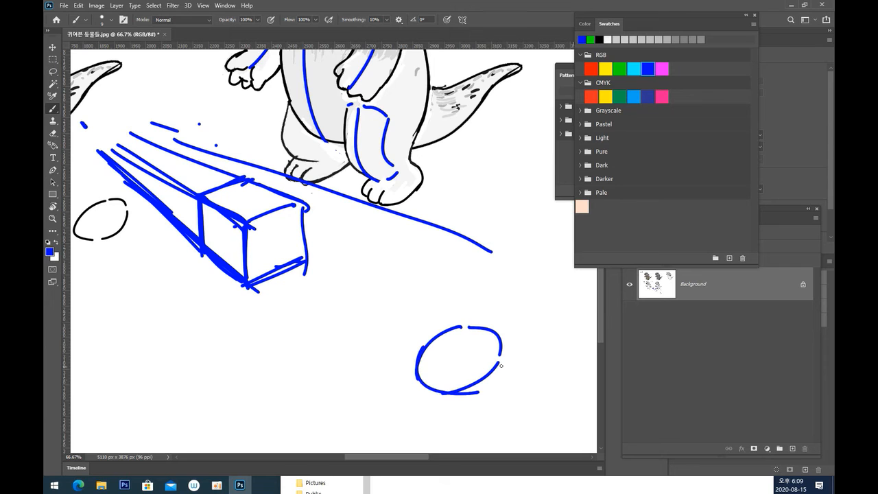
Thicken the lower and front edges of the foot oval and mark a dot at its centre.
{"action": "left_click_drag", "start_coordinate": [504, 358], "coordinate": [461, 397]}
{"action": "left_click_drag", "start_coordinate": [502, 358], "coordinate": [458, 392]}
{"action": "left_click_drag", "start_coordinate": [427, 348], "coordinate": [420, 382]}
{"action": "left_click_drag", "start_coordinate": [459, 355], "coordinate": [453, 356]}
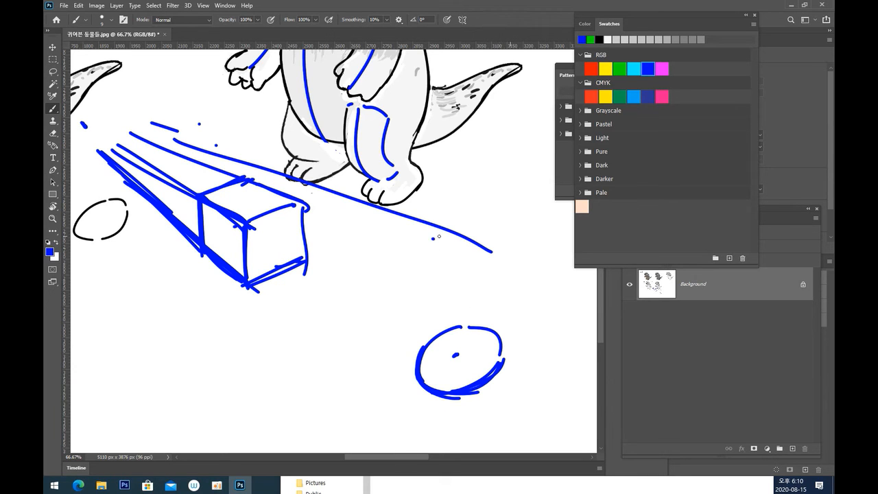
Draw a curved leg centre line down into the oval's marked centre, and add a short heel mark on its rim.
{"action": "left_click_drag", "start_coordinate": [429, 233], "coordinate": [458, 351]}
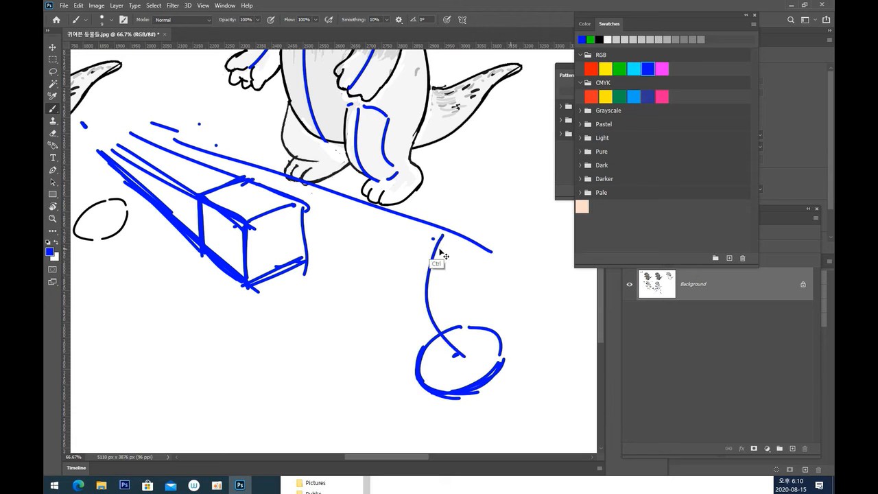
{"action": "key", "text": "ctrl+z"}
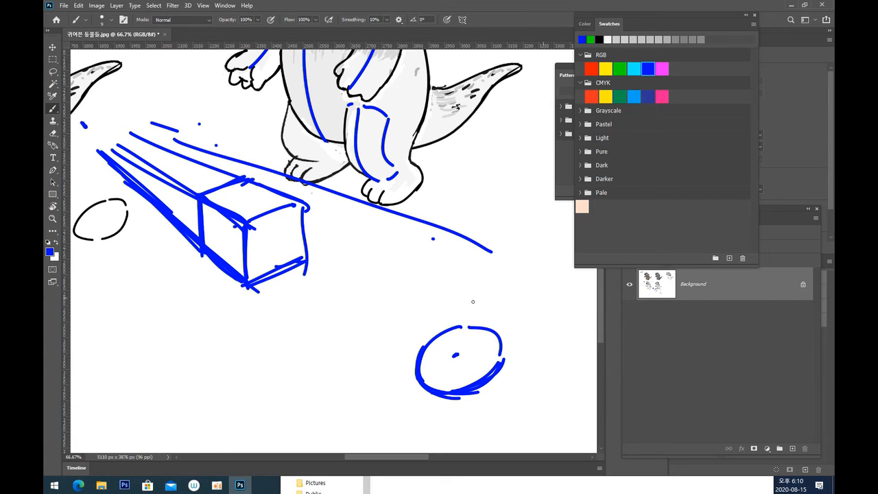
{"action": "mouse_move", "coordinate": [435, 232]}
{"action": "left_mouse_down"}
{"action": "mouse_move", "coordinate": [475, 405]}
{"action": "mouse_move", "coordinate": [458, 351]}
{"action": "left_mouse_up"}
{"action": "key", "text": "ctrl+z"}
{"action": "mouse_move", "coordinate": [435, 232]}
{"action": "left_mouse_down"}
{"action": "mouse_move", "coordinate": [463, 365]}
{"action": "mouse_move", "coordinate": [455, 357]}
{"action": "left_mouse_up"}
{"action": "left_click_drag", "start_coordinate": [495, 331], "coordinate": [482, 323]}
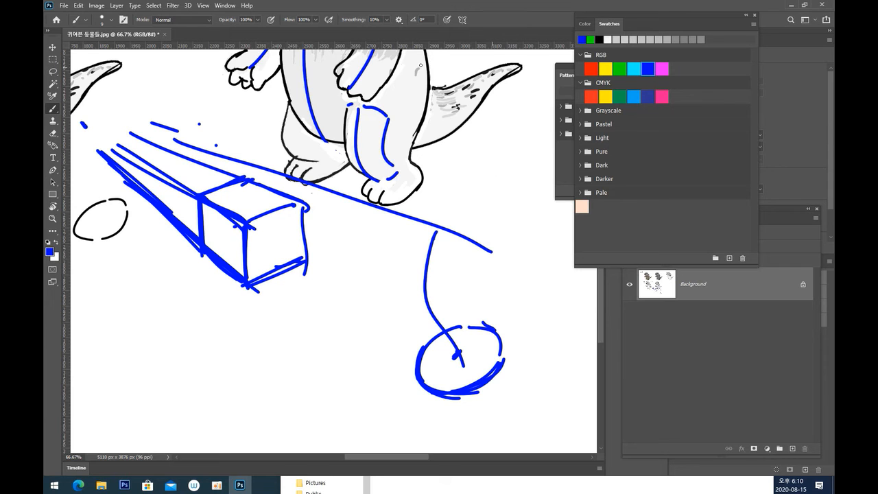
Draw the back contour of the enlarged leg as an S-curve running down to the heel mark.
{"action": "left_click_drag", "start_coordinate": [495, 179], "coordinate": [480, 287]}
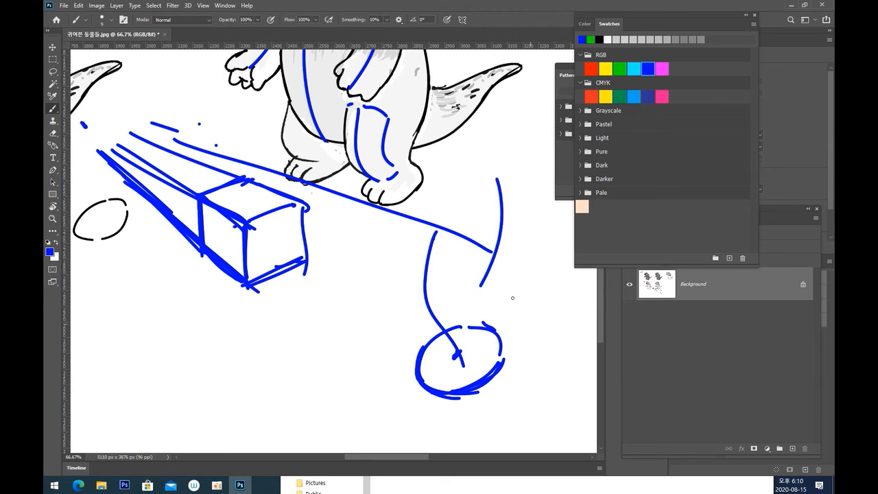
{"action": "key", "text": "ctrl+z"}
{"action": "mouse_move", "coordinate": [502, 166]}
{"action": "left_mouse_down"}
{"action": "mouse_move", "coordinate": [485, 289]}
{"action": "mouse_move", "coordinate": [489, 326]}
{"action": "left_mouse_up"}
{"action": "key", "text": "ctrl+z"}
{"action": "left_click_drag", "start_coordinate": [485, 287], "coordinate": [489, 328]}
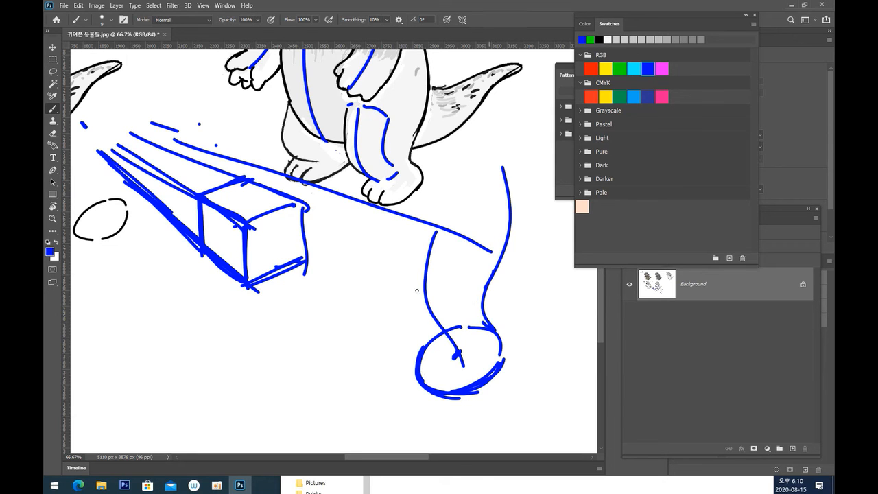
Draw the front contour of the enlarged leg, curving down to meet the upper edge of the foot oval.
{"action": "left_click_drag", "start_coordinate": [392, 225], "coordinate": [442, 347]}
{"action": "key", "text": "ctrl+z"}
{"action": "left_click_drag", "start_coordinate": [397, 224], "coordinate": [443, 353]}
{"action": "key", "text": "ctrl+z"}
{"action": "mouse_move", "coordinate": [395, 225]}
{"action": "left_mouse_down"}
{"action": "mouse_move", "coordinate": [433, 333]}
{"action": "mouse_move", "coordinate": [421, 374]}
{"action": "left_mouse_up"}
{"action": "key", "text": "ctrl+z"}
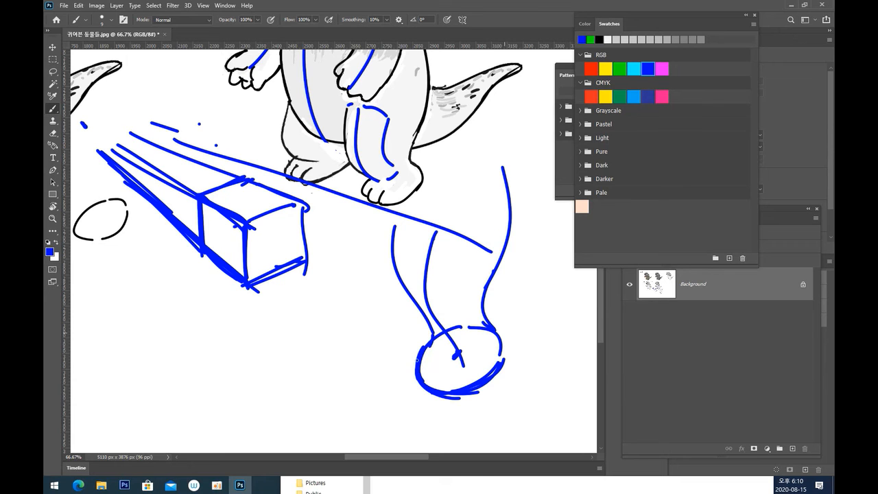
Round out the front of the enlarged foot and add short curved lines separating the toes.
{"action": "mouse_move", "coordinate": [431, 340]}
{"action": "left_mouse_down"}
{"action": "mouse_move", "coordinate": [414, 380]}
{"action": "mouse_move", "coordinate": [420, 388]}
{"action": "left_mouse_up"}
{"action": "key", "text": "ctrl+z"}
{"action": "mouse_move", "coordinate": [431, 338]}
{"action": "left_mouse_down"}
{"action": "mouse_move", "coordinate": [415, 367]}
{"action": "mouse_move", "coordinate": [431, 390]}
{"action": "mouse_move", "coordinate": [469, 384]}
{"action": "left_mouse_up"}
{"action": "key", "text": "ctrl+z"}
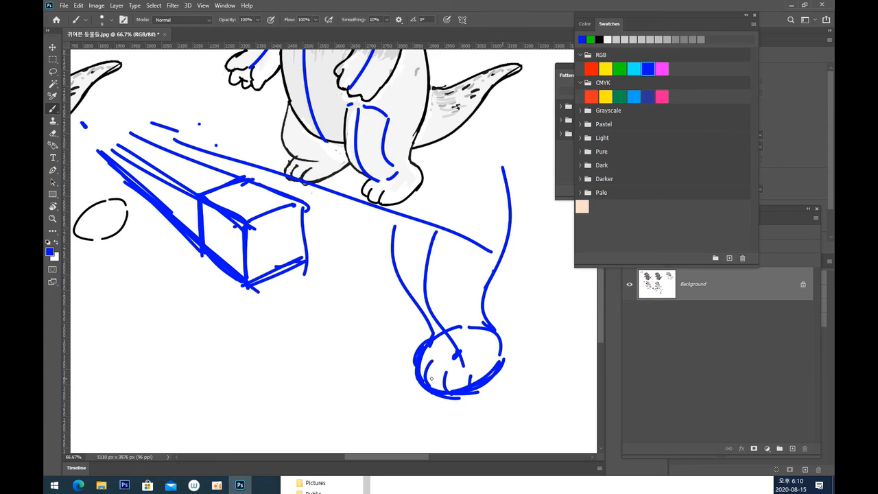
Erase the oval's top edge, the centre mark and the surplus inner lines of the enlarged foot.
{"action": "left_click", "coordinate": [52, 133]}
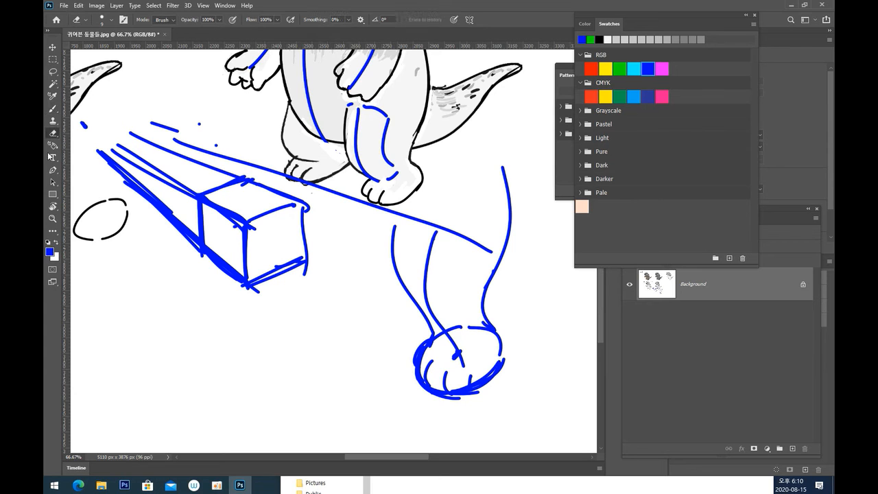
{"action": "mouse_move", "coordinate": [437, 329]}
{"action": "left_mouse_down"}
{"action": "mouse_move", "coordinate": [418, 360]}
{"action": "mouse_move", "coordinate": [426, 385]}
{"action": "mouse_move", "coordinate": [468, 387]}
{"action": "mouse_move", "coordinate": [457, 390]}
{"action": "mouse_move", "coordinate": [498, 362]}
{"action": "mouse_move", "coordinate": [479, 383]}
{"action": "left_mouse_up"}
{"action": "key", "text": "ctrl+z"}
{"action": "key", "text": "ctrl+z"}
{"action": "key", "text": "ctrl+z"}
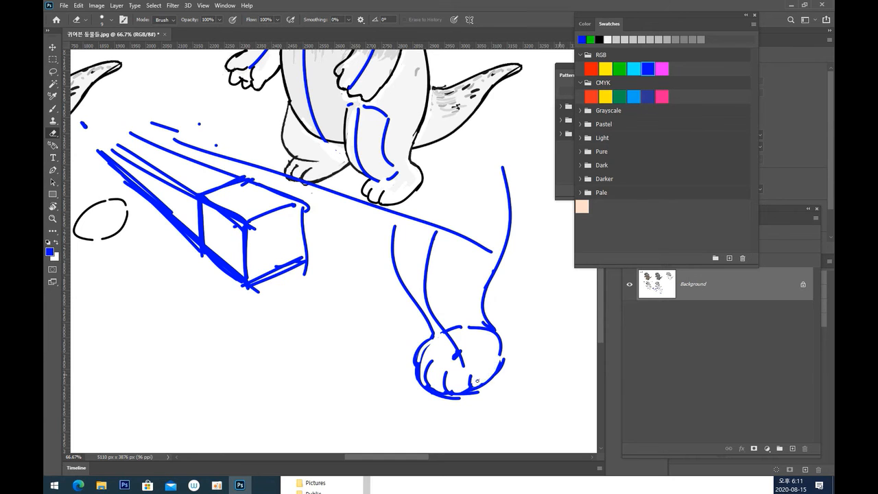
{"action": "mouse_move", "coordinate": [445, 327]}
{"action": "left_mouse_down"}
{"action": "mouse_move", "coordinate": [465, 319]}
{"action": "mouse_move", "coordinate": [494, 340]}
{"action": "mouse_move", "coordinate": [476, 334]}
{"action": "mouse_move", "coordinate": [480, 345]}
{"action": "mouse_move", "coordinate": [478, 332]}
{"action": "mouse_move", "coordinate": [467, 359]}
{"action": "mouse_move", "coordinate": [469, 349]}
{"action": "mouse_move", "coordinate": [446, 360]}
{"action": "mouse_move", "coordinate": [442, 340]}
{"action": "mouse_move", "coordinate": [452, 327]}
{"action": "mouse_move", "coordinate": [453, 358]}
{"action": "left_mouse_up"}
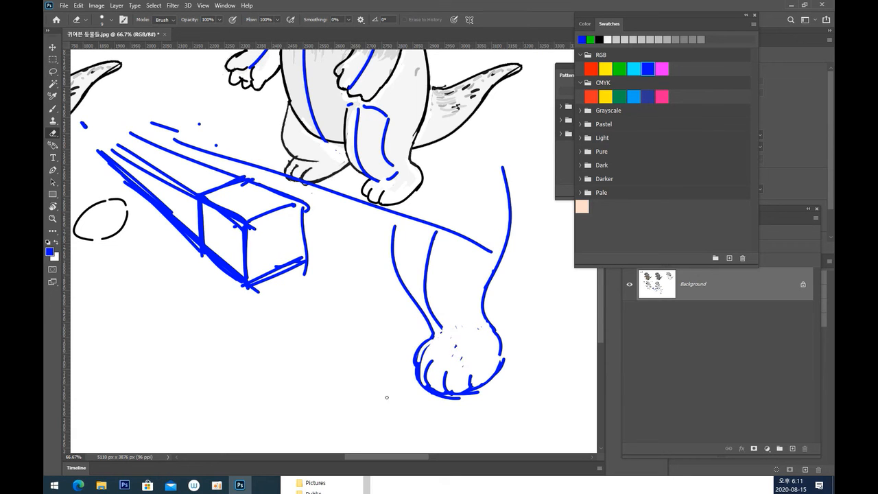
Outline the near foot of the otter marked with blue lines with a blue brush oval around heel and toes.
{"action": "key", "text": "ctrl+minus"}
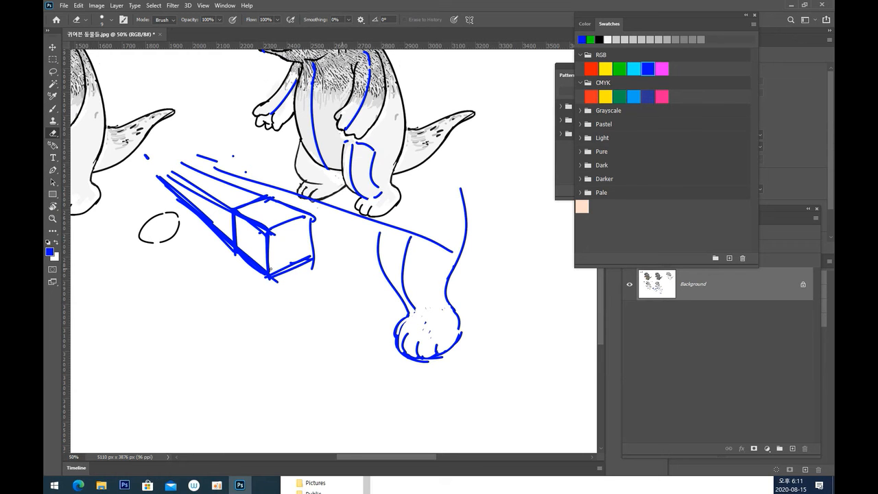
{"action": "key", "text": "ctrl+plus"}
{"action": "key", "text": "ctrl+plus"}
{"action": "left_click_drag", "start_coordinate": [323, 286], "coordinate": [342, 441]}
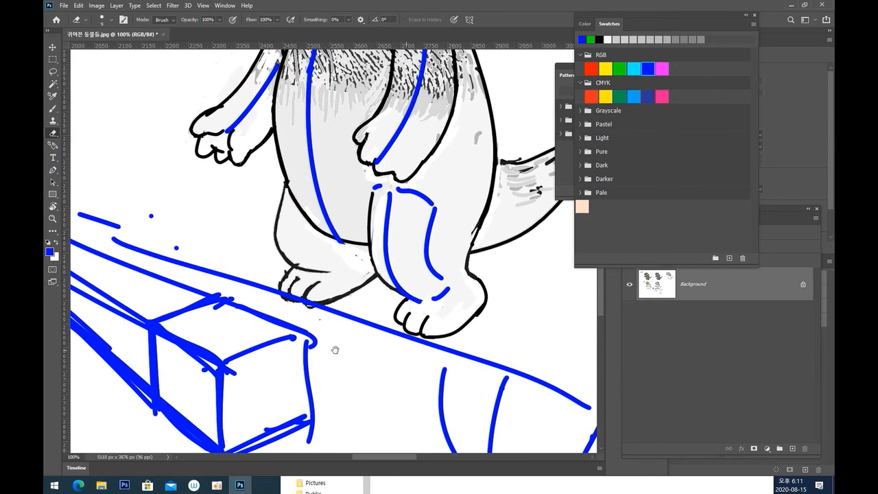
{"action": "left_click", "coordinate": [52, 109]}
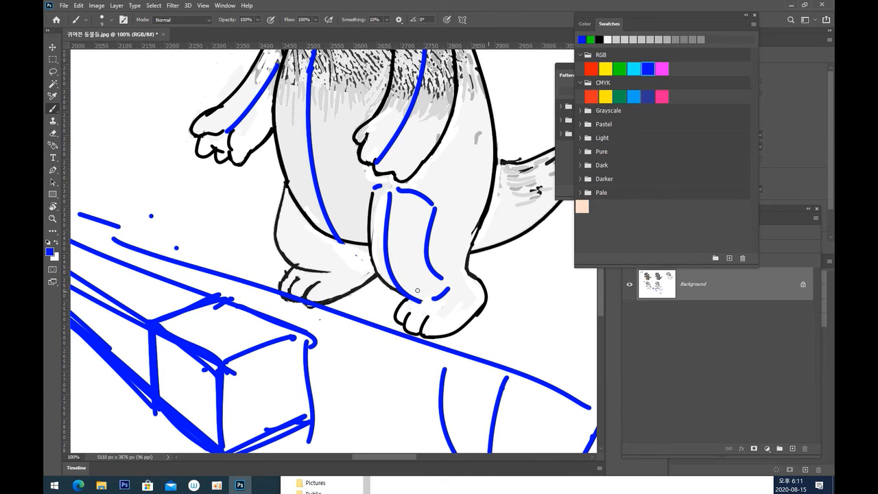
{"action": "mouse_move", "coordinate": [415, 296]}
{"action": "left_mouse_down"}
{"action": "mouse_move", "coordinate": [471, 280]}
{"action": "mouse_move", "coordinate": [491, 308]}
{"action": "mouse_move", "coordinate": [465, 278]}
{"action": "mouse_move", "coordinate": [475, 315]}
{"action": "left_mouse_up"}
{"action": "left_click", "coordinate": [469, 326]}
{"action": "mouse_move", "coordinate": [415, 296]}
{"action": "left_mouse_down"}
{"action": "mouse_move", "coordinate": [402, 321]}
{"action": "mouse_move", "coordinate": [439, 336]}
{"action": "left_mouse_up"}
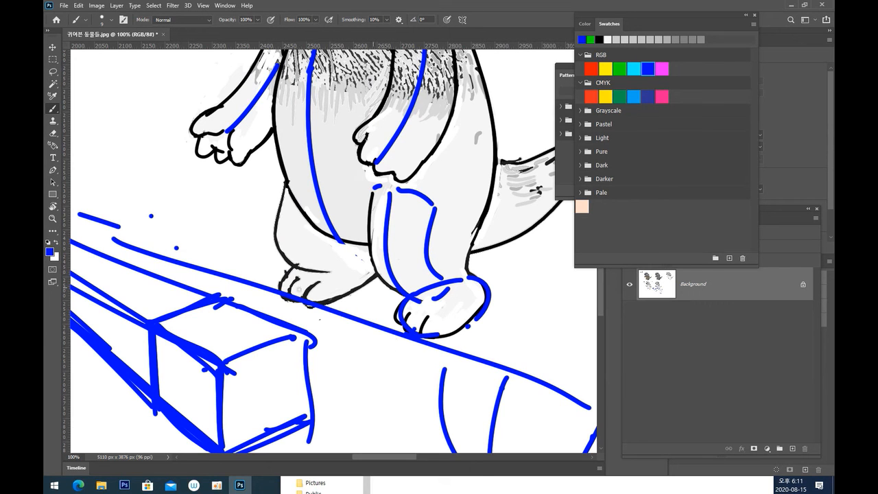
Outline the same otter's far foot with a matching blue oval and mark the ankle point inside both ovals.
{"action": "mouse_move", "coordinate": [285, 291]}
{"action": "left_mouse_down"}
{"action": "mouse_move", "coordinate": [312, 264]}
{"action": "mouse_move", "coordinate": [340, 257]}
{"action": "mouse_move", "coordinate": [359, 295]}
{"action": "mouse_move", "coordinate": [324, 302]}
{"action": "left_mouse_up"}
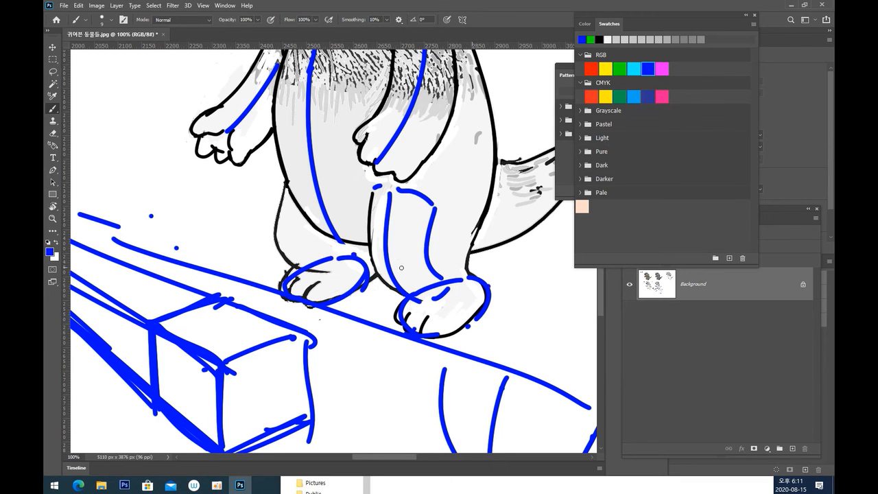
{"action": "left_click", "coordinate": [452, 298]}
{"action": "left_click", "coordinate": [333, 275]}
Draw blue curves down both legs into the foot ovals and trace the far leg's front contour.
{"action": "left_click_drag", "start_coordinate": [421, 214], "coordinate": [453, 313]}
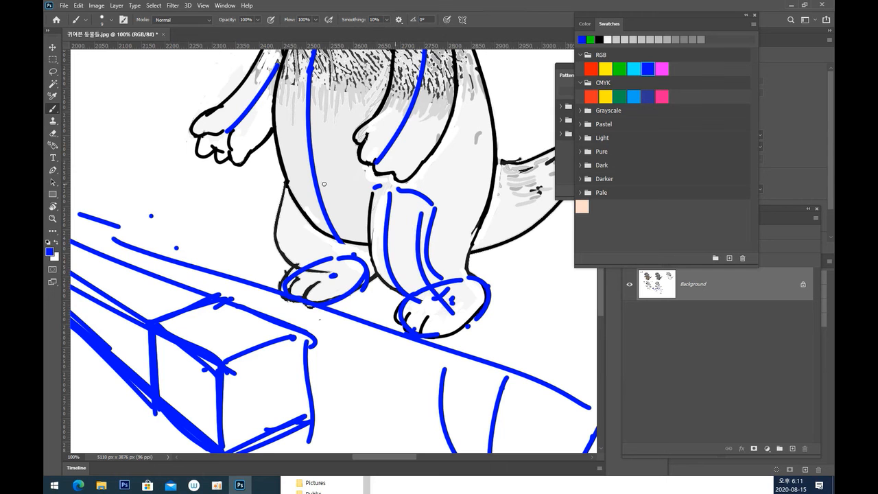
{"action": "left_click_drag", "start_coordinate": [324, 183], "coordinate": [347, 281]}
{"action": "mouse_move", "coordinate": [355, 242]}
{"action": "left_mouse_down"}
{"action": "mouse_move", "coordinate": [371, 272]}
{"action": "mouse_move", "coordinate": [355, 257]}
{"action": "left_mouse_up"}
{"action": "key", "text": "ctrl+z"}
{"action": "key", "text": "ctrl+z"}
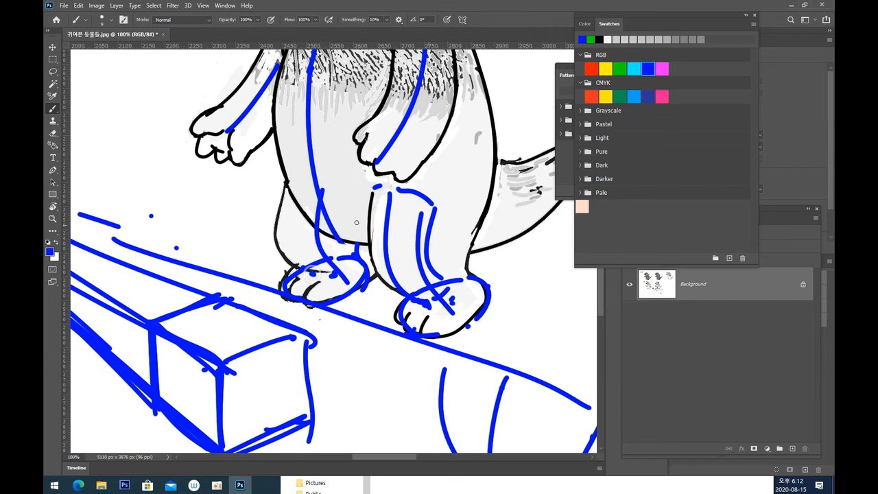
{"action": "left_click_drag", "start_coordinate": [286, 180], "coordinate": [299, 267]}
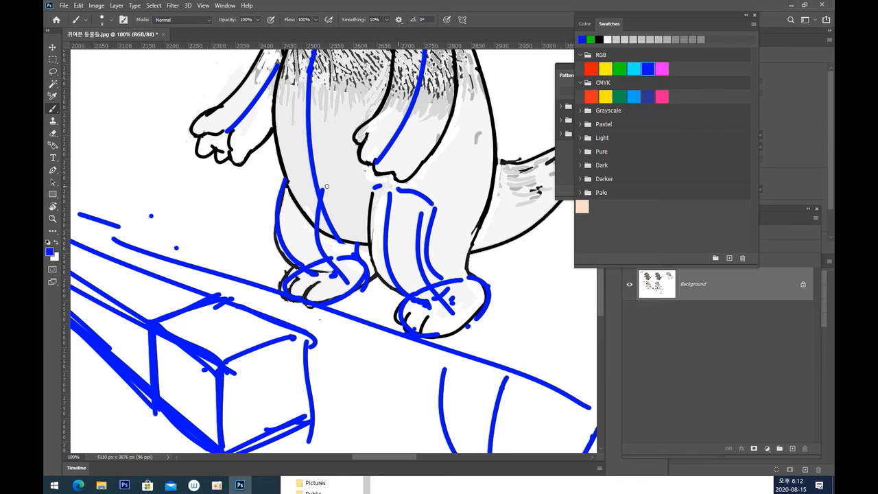
Reset the colours to default black and erase the far leg and foot of the otter copy without blue lines.
{"action": "scroll", "coordinate": [326, 186], "scroll_direction": "down", "scroll_amount": 1}
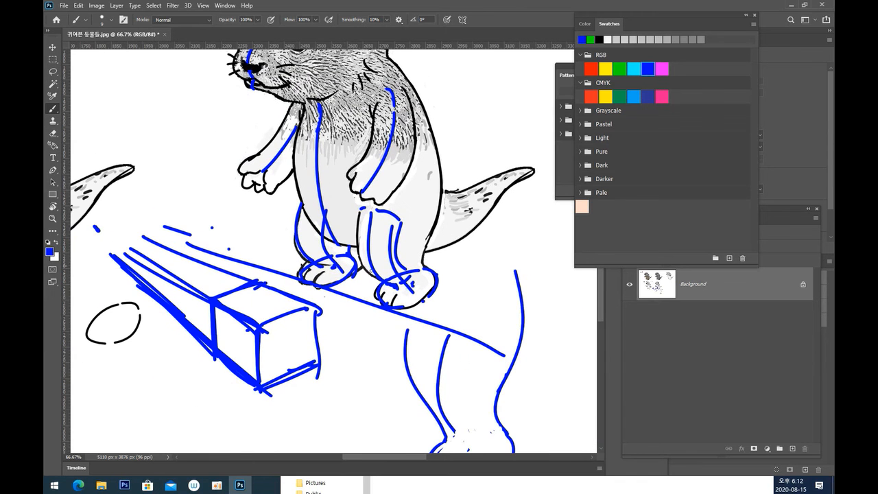
{"action": "left_click_drag", "start_coordinate": [322, 335], "coordinate": [454, 377]}
{"action": "left_click_drag", "start_coordinate": [284, 326], "coordinate": [508, 331]}
{"action": "left_click_drag", "start_coordinate": [302, 297], "coordinate": [535, 321]}
{"action": "left_click_drag", "start_coordinate": [481, 312], "coordinate": [231, 326]}
{"action": "left_click_drag", "start_coordinate": [279, 344], "coordinate": [198, 316]}
{"action": "left_click_drag", "start_coordinate": [296, 323], "coordinate": [253, 290]}
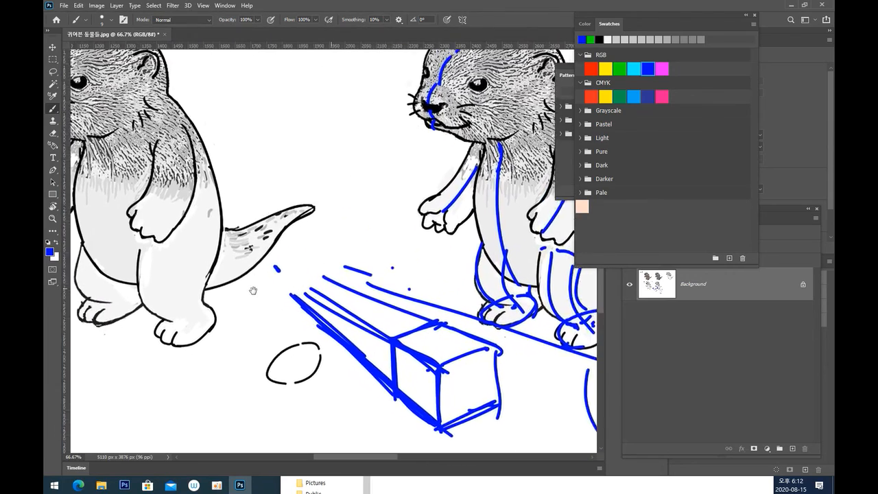
{"action": "key", "text": "ctrl+minus"}
{"action": "key", "text": "ctrl+minus"}
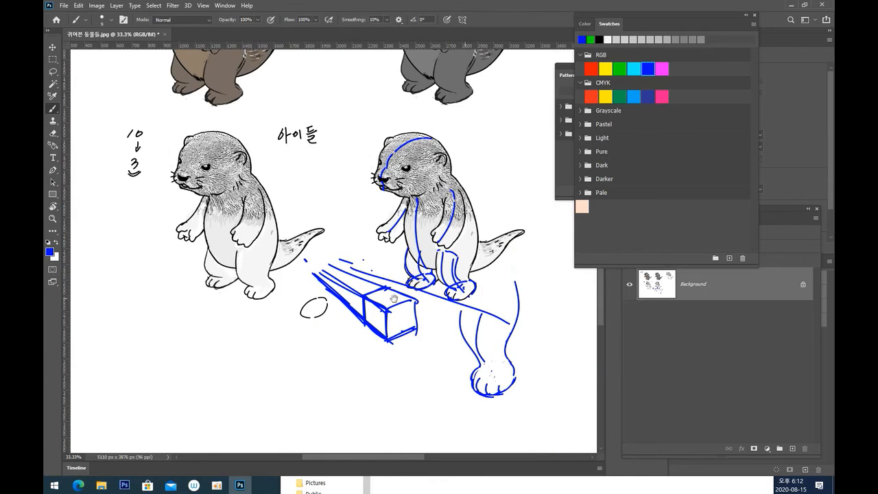
{"action": "key", "text": "ctrl+plus"}
{"action": "key", "text": "ctrl+plus"}
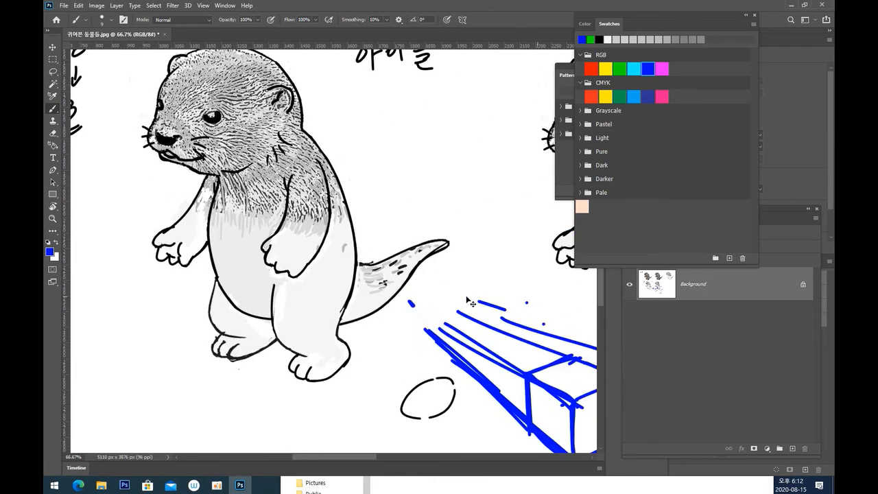
{"action": "key", "text": "ctrl+plus"}
{"action": "left_click_drag", "start_coordinate": [302, 315], "coordinate": [380, 215]}
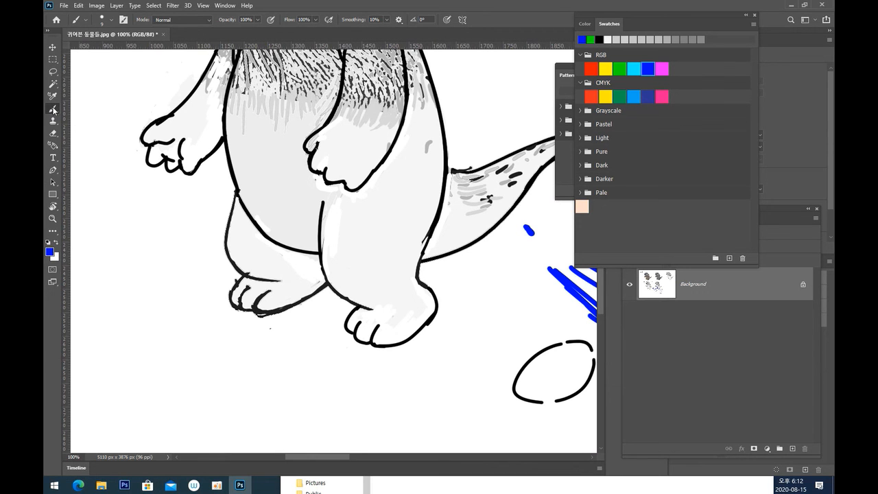
{"action": "left_click", "coordinate": [48, 242]}
{"action": "left_click", "coordinate": [54, 134]}
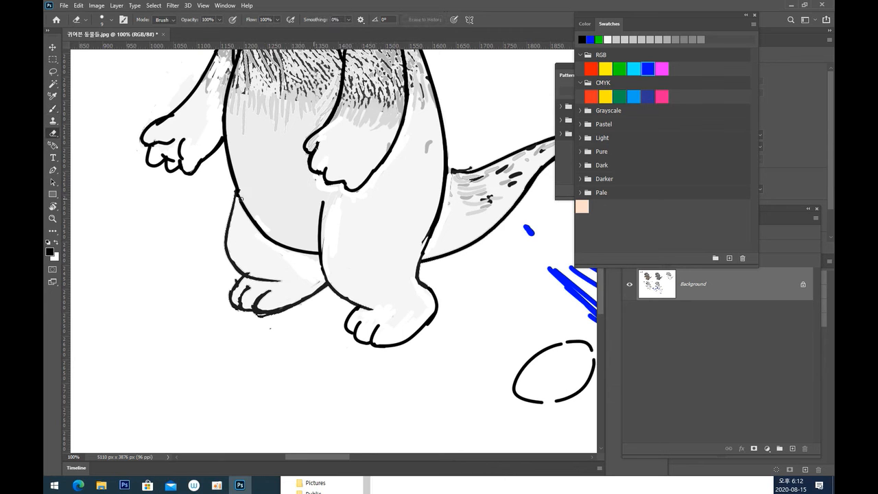
{"action": "mouse_move", "coordinate": [237, 193]}
{"action": "left_mouse_down"}
{"action": "mouse_move", "coordinate": [227, 211]}
{"action": "mouse_move", "coordinate": [229, 263]}
{"action": "mouse_move", "coordinate": [245, 307]}
{"action": "mouse_move", "coordinate": [256, 312]}
{"action": "mouse_move", "coordinate": [271, 282]}
{"action": "mouse_move", "coordinate": [273, 311]}
{"action": "mouse_move", "coordinate": [249, 273]}
{"action": "mouse_move", "coordinate": [271, 287]}
{"action": "mouse_move", "coordinate": [277, 307]}
{"action": "mouse_move", "coordinate": [306, 299]}
{"action": "mouse_move", "coordinate": [299, 292]}
{"action": "mouse_move", "coordinate": [327, 295]}
{"action": "mouse_move", "coordinate": [318, 291]}
{"action": "mouse_move", "coordinate": [297, 303]}
{"action": "mouse_move", "coordinate": [301, 314]}
{"action": "mouse_move", "coordinate": [296, 309]}
{"action": "left_mouse_up"}
Move the colour swatches off the layer list and add a new empty layer for brush work.
{"action": "left_click", "coordinate": [53, 108]}
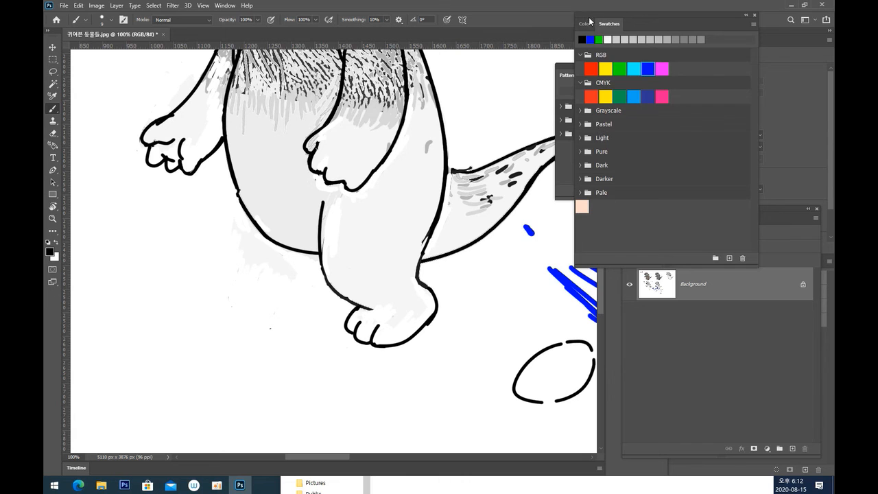
{"action": "left_click_drag", "start_coordinate": [589, 18], "coordinate": [485, 399]}
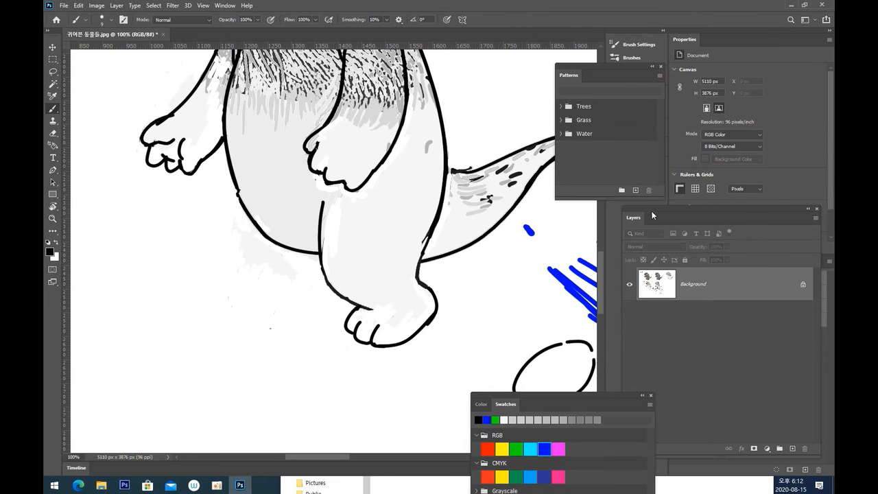
{"action": "left_click", "coordinate": [661, 212]}
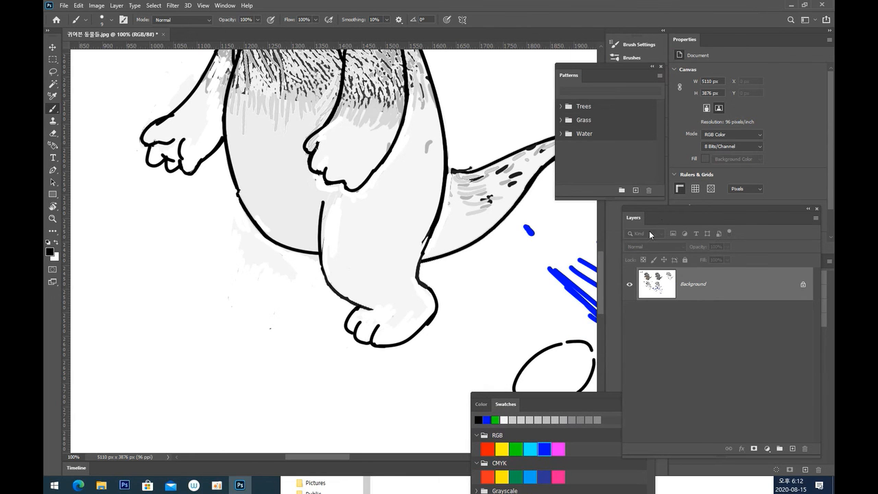
{"action": "left_click", "coordinate": [793, 450]}
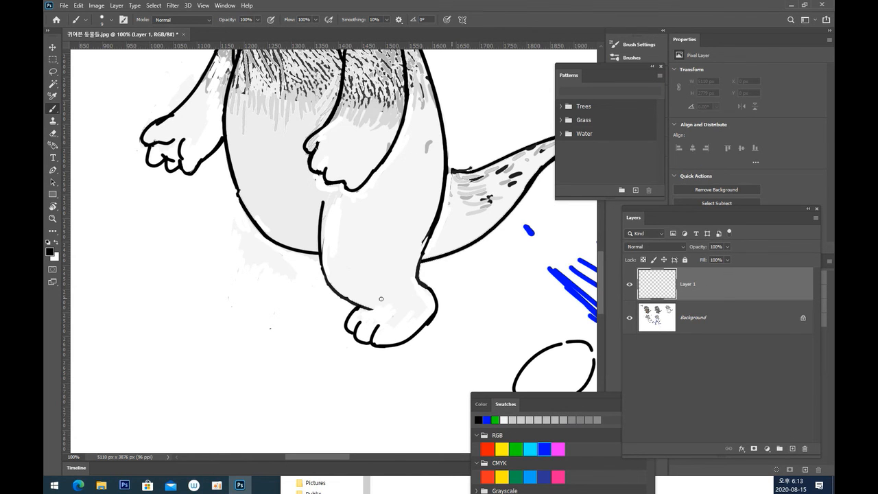
Draw a black oval over the near foot, mark its ankle point and add a curved leg line down to it.
{"action": "left_click_drag", "start_coordinate": [367, 303], "coordinate": [426, 317]}
{"action": "key", "text": "ctrl+z"}
{"action": "mouse_move", "coordinate": [372, 296]}
{"action": "left_mouse_down"}
{"action": "mouse_move", "coordinate": [422, 294]}
{"action": "mouse_move", "coordinate": [439, 308]}
{"action": "left_mouse_up"}
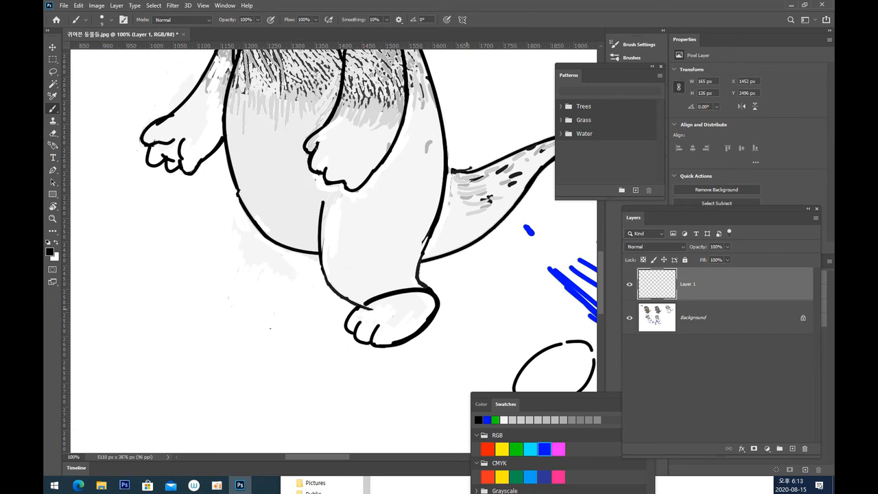
{"action": "left_click_drag", "start_coordinate": [393, 312], "coordinate": [401, 309]}
{"action": "left_click_drag", "start_coordinate": [378, 197], "coordinate": [404, 315]}
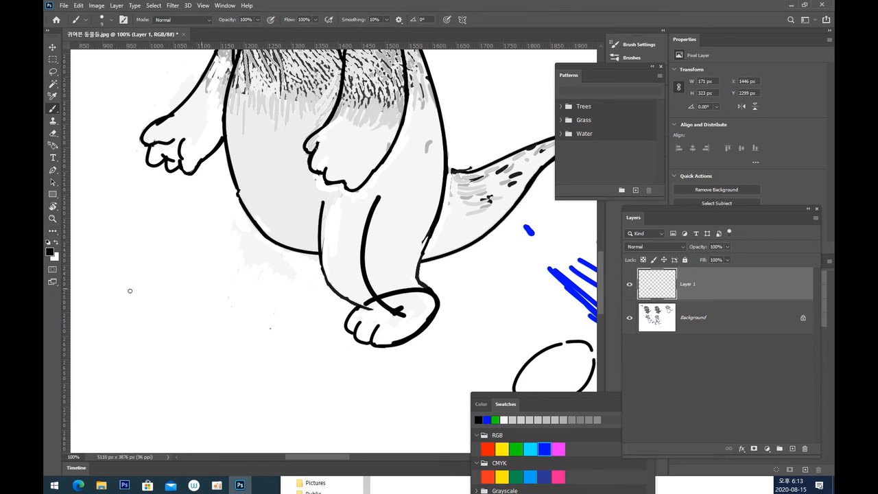
Draw a slanted black ground line beneath the otter's feet, passing under the near foot.
{"action": "mouse_move", "coordinate": [147, 297]}
{"action": "left_mouse_down"}
{"action": "mouse_move", "coordinate": [275, 327]}
{"action": "mouse_move", "coordinate": [484, 395]}
{"action": "left_mouse_up"}
{"action": "key", "text": "ctrl+z"}
{"action": "left_click_drag", "start_coordinate": [137, 283], "coordinate": [478, 389]}
{"action": "left_click_drag", "start_coordinate": [131, 160], "coordinate": [478, 220]}
{"action": "key", "text": "ctrl+z"}
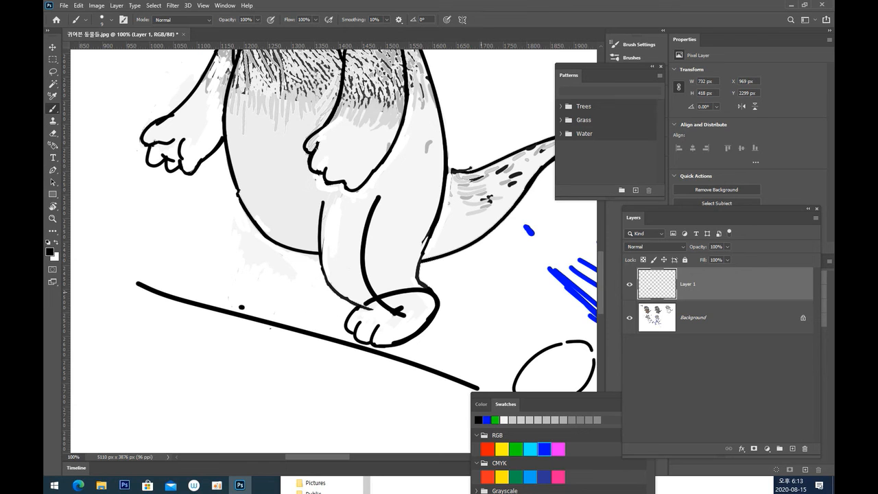
Sketch an oval for the missing far foot so that it rests on the slanted ground line.
{"action": "left_click", "coordinate": [269, 285]}
{"action": "mouse_move", "coordinate": [227, 306]}
{"action": "left_mouse_down"}
{"action": "mouse_move", "coordinate": [288, 280]}
{"action": "mouse_move", "coordinate": [304, 296]}
{"action": "mouse_move", "coordinate": [295, 316]}
{"action": "left_mouse_up"}
{"action": "key", "text": "ctrl+z"}
{"action": "mouse_move", "coordinate": [263, 284]}
{"action": "left_mouse_down"}
{"action": "mouse_move", "coordinate": [306, 296]}
{"action": "mouse_move", "coordinate": [261, 317]}
{"action": "left_mouse_up"}
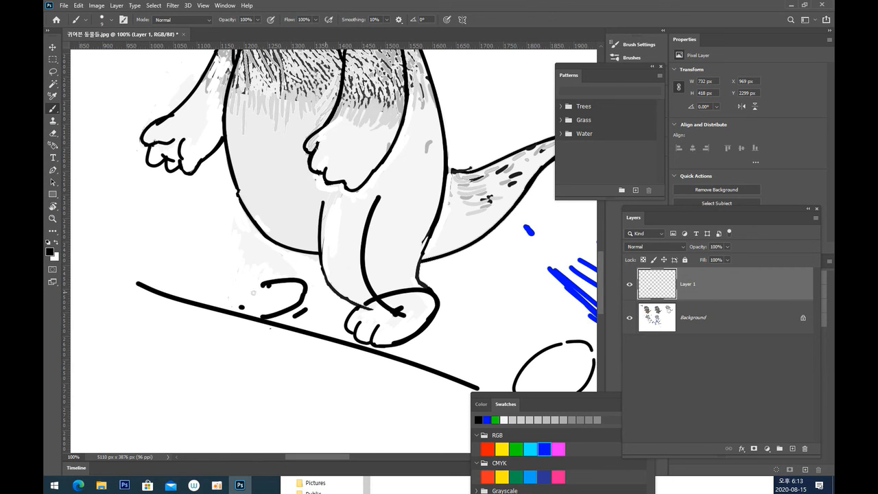
{"action": "left_click_drag", "start_coordinate": [262, 284], "coordinate": [260, 315]}
{"action": "mouse_move", "coordinate": [262, 279]}
{"action": "left_mouse_down"}
{"action": "mouse_move", "coordinate": [259, 313]}
{"action": "mouse_move", "coordinate": [308, 292]}
{"action": "mouse_move", "coordinate": [285, 313]}
{"action": "left_mouse_up"}
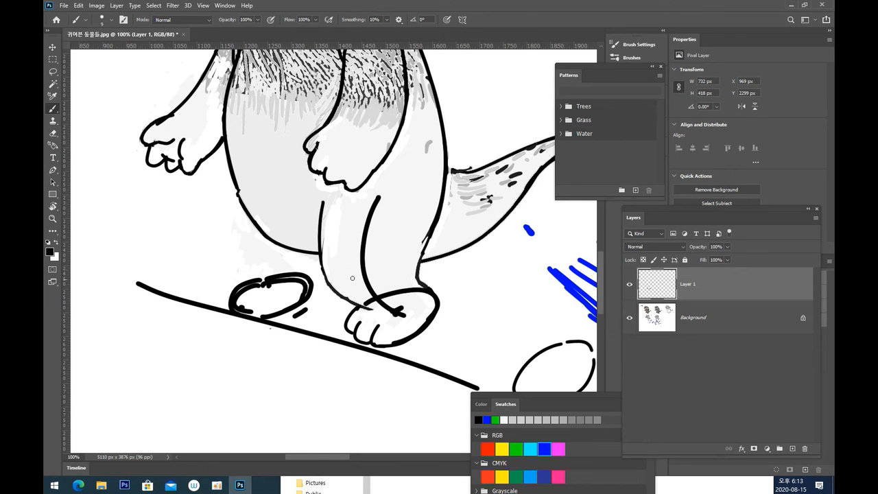
Mark the top edges of both foot ovals with short strokes and place an ankle point in the far oval.
{"action": "left_click_drag", "start_coordinate": [293, 272], "coordinate": [477, 297]}
{"action": "key", "text": "ctrl+z"}
{"action": "left_click", "coordinate": [482, 307]}
{"action": "left_click_drag", "start_coordinate": [388, 288], "coordinate": [435, 290]}
{"action": "key", "text": "ctrl+z"}
{"action": "left_click_drag", "start_coordinate": [296, 270], "coordinate": [314, 272]}
{"action": "left_click_drag", "start_coordinate": [275, 293], "coordinate": [281, 293]}
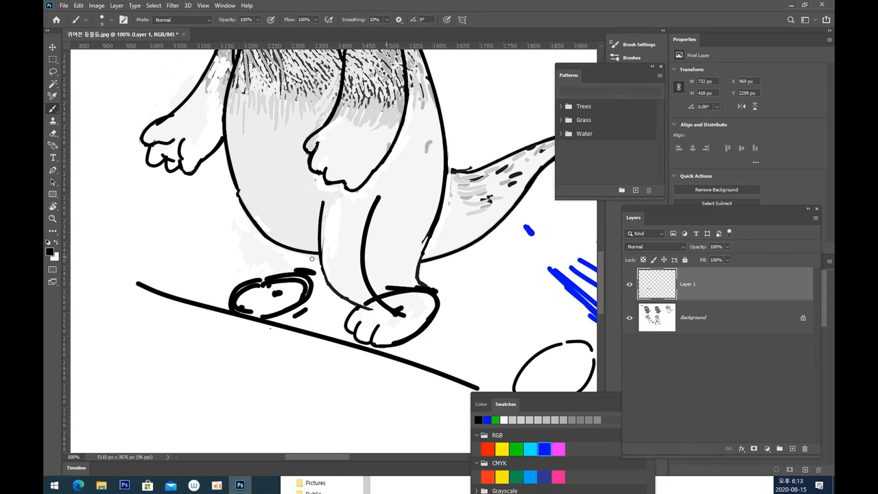
Draw the far leg's short back stroke below the belly and its front contour curving down to the foot oval.
{"action": "mouse_move", "coordinate": [297, 248]}
{"action": "left_mouse_down"}
{"action": "mouse_move", "coordinate": [300, 266]}
{"action": "mouse_move", "coordinate": [312, 261]}
{"action": "mouse_move", "coordinate": [298, 263]}
{"action": "mouse_move", "coordinate": [301, 308]}
{"action": "left_mouse_up"}
{"action": "key", "text": "ctrl+z"}
{"action": "key", "text": "ctrl+z"}
{"action": "left_click_drag", "start_coordinate": [232, 168], "coordinate": [251, 282]}
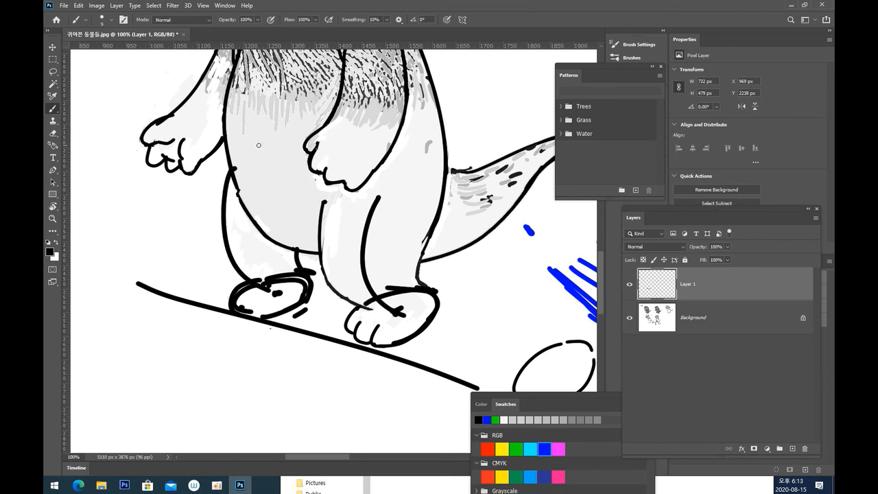
{"action": "key", "text": "ctrl+z"}
{"action": "key", "text": "ctrl+shift+z"}
{"action": "key", "text": "ctrl+z"}
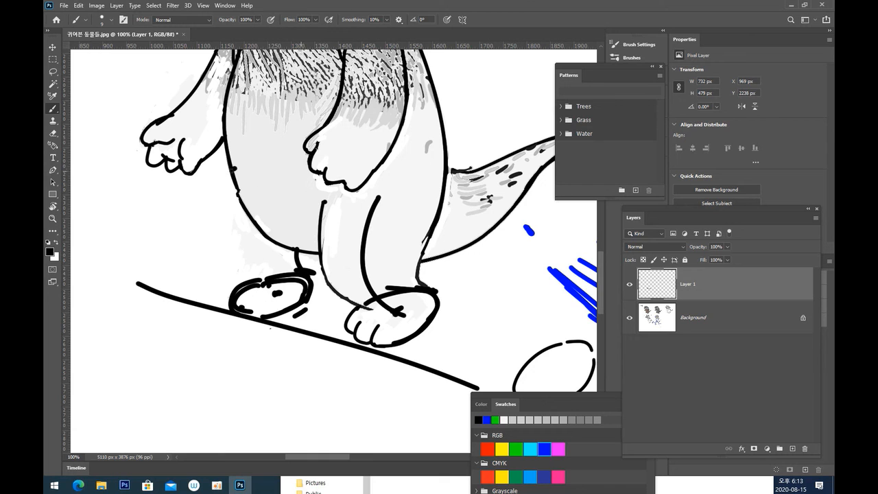
{"action": "key", "text": "ctrl+shift+z"}
Strengthen the back and heel of the far leg and draw toe lines on both feet.
{"action": "left_click_drag", "start_coordinate": [307, 251], "coordinate": [317, 277]}
{"action": "key", "text": "ctrl+z"}
{"action": "key", "text": "ctrl+z"}
{"action": "mouse_move", "coordinate": [308, 248]}
{"action": "left_mouse_down"}
{"action": "mouse_move", "coordinate": [316, 284]}
{"action": "mouse_move", "coordinate": [304, 305]}
{"action": "mouse_move", "coordinate": [278, 319]}
{"action": "left_mouse_up"}
{"action": "key", "text": "ctrl+z"}
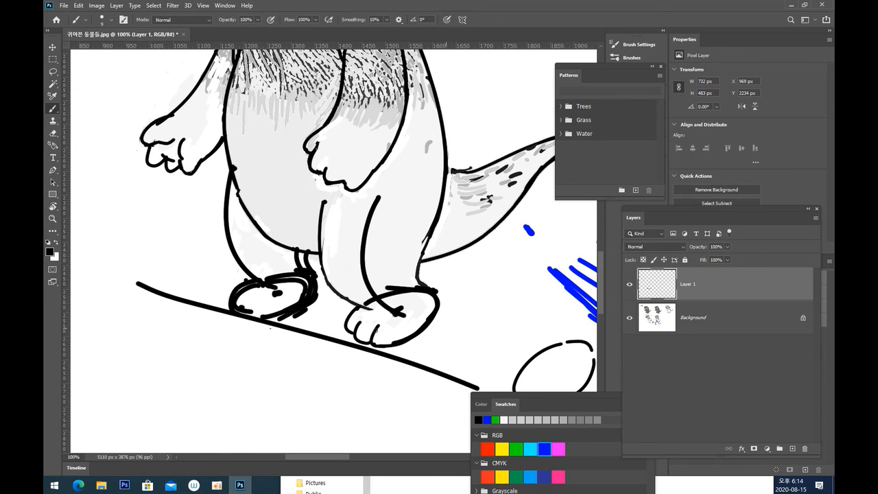
{"action": "left_click_drag", "start_coordinate": [382, 322], "coordinate": [375, 344]}
{"action": "mouse_move", "coordinate": [265, 299]}
{"action": "left_mouse_down"}
{"action": "mouse_move", "coordinate": [273, 320]}
{"action": "mouse_move", "coordinate": [249, 309]}
{"action": "left_mouse_up"}
Erase the curved leg line, the ankle mark and the oval's upper edge from the near leg and foot.
{"action": "left_click", "coordinate": [53, 132]}
{"action": "mouse_move", "coordinate": [382, 195]}
{"action": "left_mouse_down"}
{"action": "mouse_move", "coordinate": [359, 222]}
{"action": "mouse_move", "coordinate": [360, 243]}
{"action": "mouse_move", "coordinate": [375, 237]}
{"action": "mouse_move", "coordinate": [358, 275]}
{"action": "mouse_move", "coordinate": [382, 262]}
{"action": "mouse_move", "coordinate": [371, 285]}
{"action": "mouse_move", "coordinate": [394, 272]}
{"action": "mouse_move", "coordinate": [369, 304]}
{"action": "mouse_move", "coordinate": [388, 308]}
{"action": "mouse_move", "coordinate": [376, 288]}
{"action": "mouse_move", "coordinate": [372, 307]}
{"action": "mouse_move", "coordinate": [401, 293]}
{"action": "mouse_move", "coordinate": [388, 327]}
{"action": "mouse_move", "coordinate": [413, 306]}
{"action": "mouse_move", "coordinate": [389, 331]}
{"action": "mouse_move", "coordinate": [380, 328]}
{"action": "mouse_move", "coordinate": [428, 328]}
{"action": "left_mouse_up"}
{"action": "mouse_move", "coordinate": [406, 293]}
{"action": "left_mouse_down"}
{"action": "mouse_move", "coordinate": [433, 304]}
{"action": "mouse_move", "coordinate": [422, 325]}
{"action": "mouse_move", "coordinate": [395, 340]}
{"action": "mouse_move", "coordinate": [433, 305]}
{"action": "mouse_move", "coordinate": [420, 329]}
{"action": "mouse_move", "coordinate": [397, 335]}
{"action": "mouse_move", "coordinate": [399, 293]}
{"action": "mouse_move", "coordinate": [406, 285]}
{"action": "mouse_move", "coordinate": [420, 297]}
{"action": "mouse_move", "coordinate": [416, 284]}
{"action": "mouse_move", "coordinate": [399, 282]}
{"action": "mouse_move", "coordinate": [441, 298]}
{"action": "left_mouse_up"}
{"action": "key", "text": "ctrl+z"}
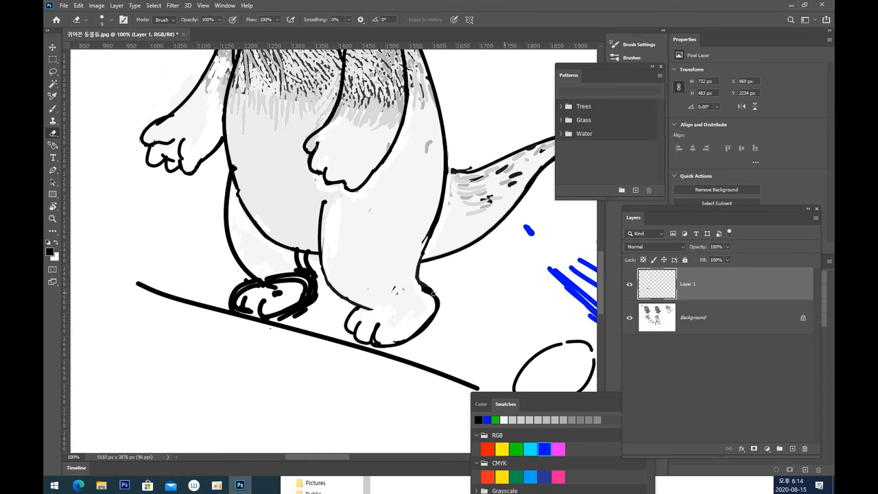
Erase the surplus oval, ankle and heel strokes of the far foot and tidy where its leg meets the belly.
{"action": "left_click_drag", "start_coordinate": [297, 255], "coordinate": [298, 283]}
{"action": "scroll", "coordinate": [375, 272], "scroll_direction": "up", "scroll_amount": 3}
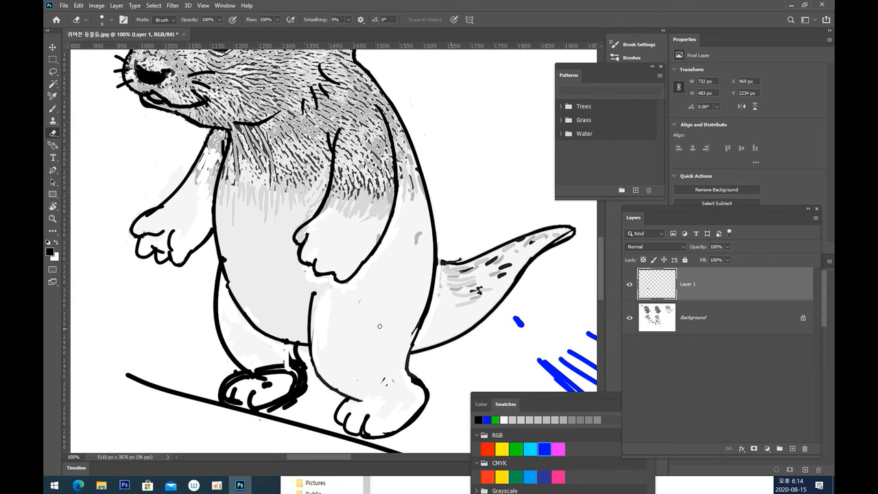
{"action": "scroll", "coordinate": [374, 129], "scroll_direction": "down", "scroll_amount": 1}
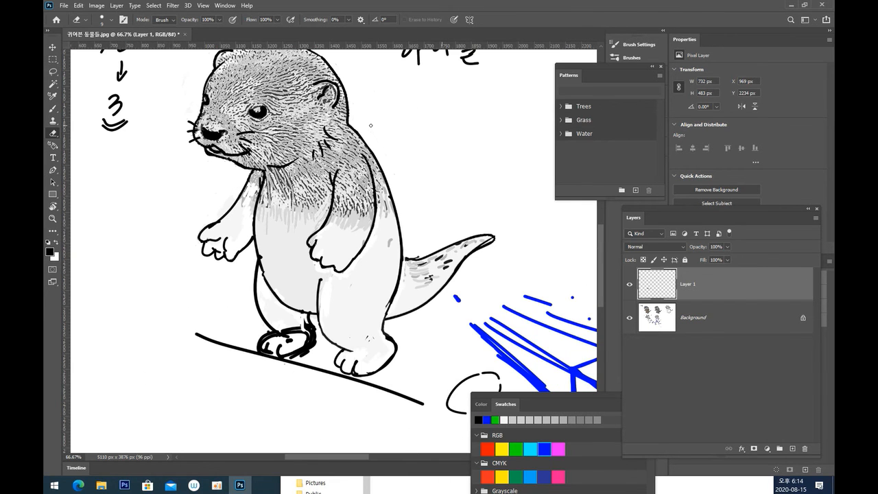
{"action": "key", "text": "ctrl+plus"}
{"action": "left_click_drag", "start_coordinate": [385, 310], "coordinate": [444, 185]}
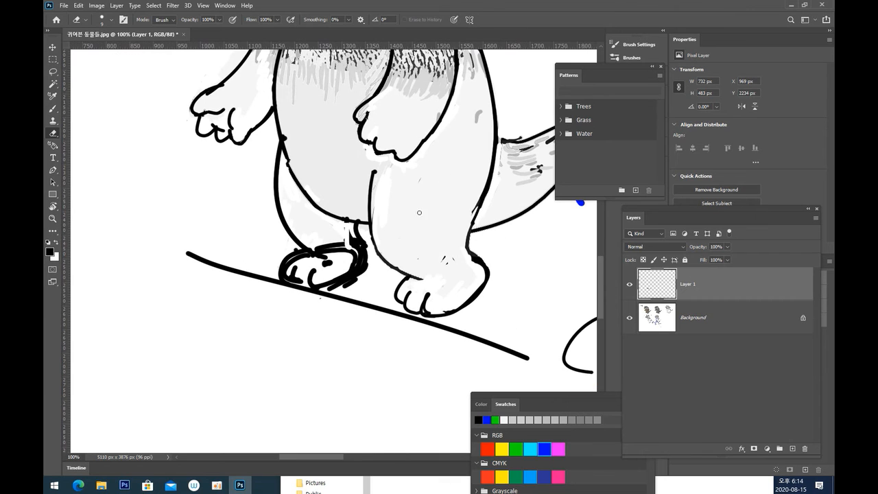
{"action": "mouse_move", "coordinate": [350, 234]}
{"action": "left_mouse_down"}
{"action": "mouse_move", "coordinate": [360, 256]}
{"action": "mouse_move", "coordinate": [354, 239]}
{"action": "mouse_move", "coordinate": [360, 251]}
{"action": "mouse_move", "coordinate": [341, 282]}
{"action": "left_mouse_up"}
{"action": "left_click_drag", "start_coordinate": [369, 218], "coordinate": [371, 208]}
{"action": "key", "text": "ctrl+z"}
{"action": "key", "text": "ctrl+z"}
{"action": "mouse_move", "coordinate": [357, 246]}
{"action": "left_mouse_down"}
{"action": "mouse_move", "coordinate": [338, 273]}
{"action": "mouse_move", "coordinate": [360, 254]}
{"action": "mouse_move", "coordinate": [324, 275]}
{"action": "mouse_move", "coordinate": [341, 264]}
{"action": "mouse_move", "coordinate": [290, 265]}
{"action": "mouse_move", "coordinate": [327, 245]}
{"action": "mouse_move", "coordinate": [315, 243]}
{"action": "mouse_move", "coordinate": [327, 253]}
{"action": "mouse_move", "coordinate": [326, 242]}
{"action": "mouse_move", "coordinate": [319, 255]}
{"action": "mouse_move", "coordinate": [348, 244]}
{"action": "mouse_move", "coordinate": [342, 259]}
{"action": "mouse_move", "coordinate": [345, 232]}
{"action": "mouse_move", "coordinate": [366, 271]}
{"action": "left_mouse_up"}
{"action": "key", "text": "ctrl+z"}
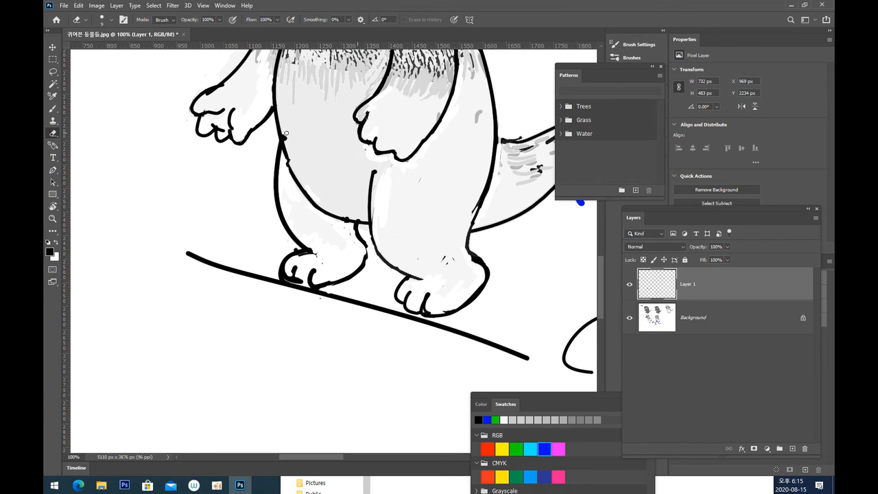
{"action": "left_click_drag", "start_coordinate": [288, 131], "coordinate": [288, 142]}
Strengthen the tail's upper contour where it joins the back and touch up its lower edge with black brush strokes.
{"action": "key", "text": "ctrl+minus"}
{"action": "key", "text": "ctrl+minus"}
{"action": "left_click_drag", "start_coordinate": [284, 262], "coordinate": [221, 305]}
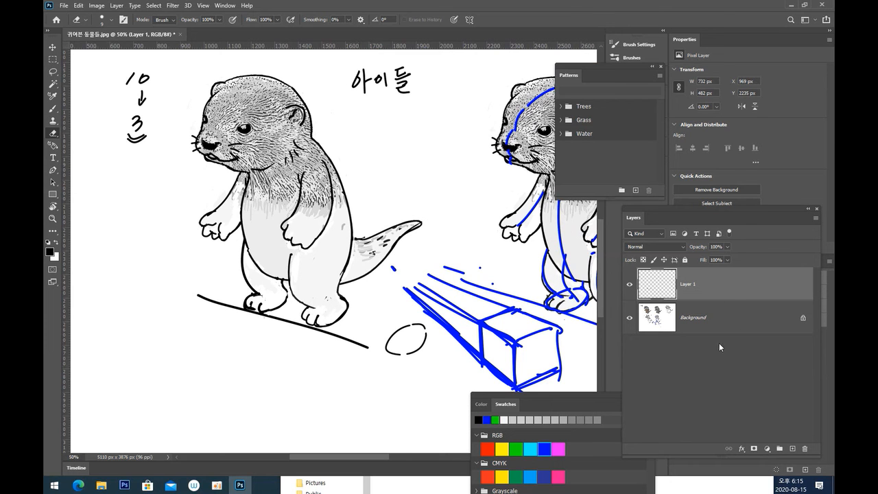
{"action": "key", "text": "ctrl+plus"}
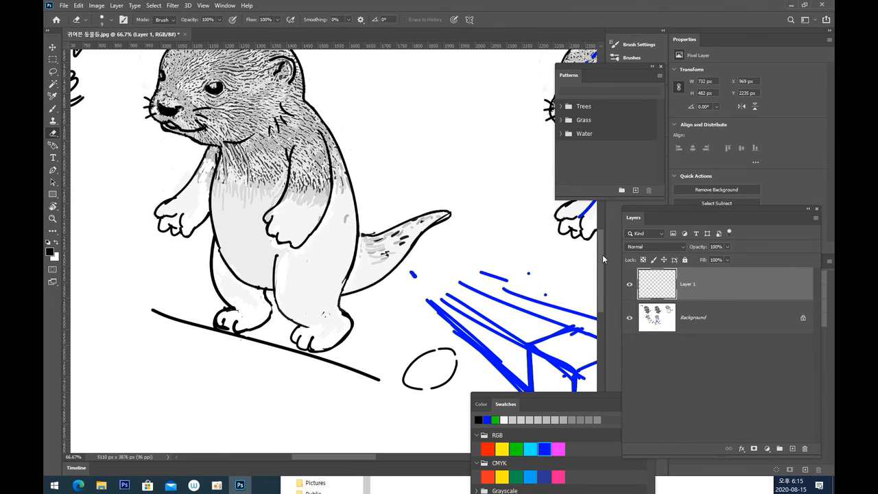
{"action": "left_click_drag", "start_coordinate": [293, 247], "coordinate": [283, 267]}
{"action": "left_click", "coordinate": [54, 108]}
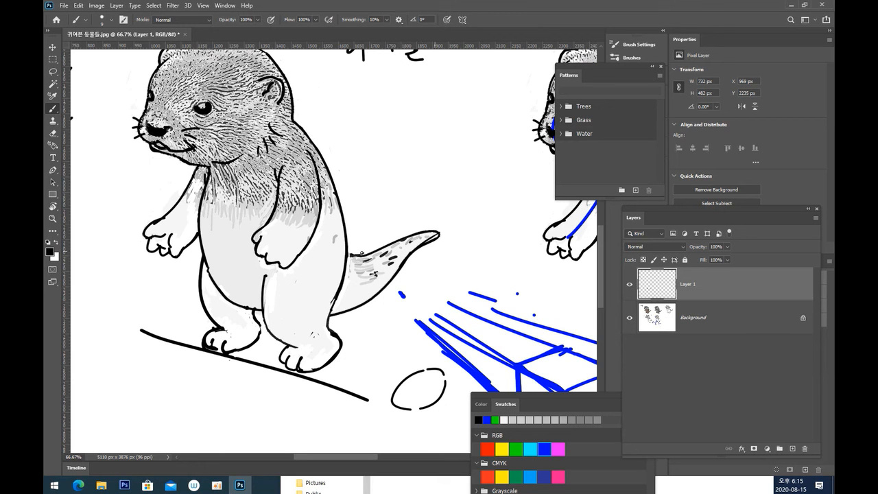
{"action": "left_click", "coordinate": [351, 256]}
{"action": "key", "text": "ctrl+z"}
{"action": "left_click", "coordinate": [353, 255]}
{"action": "left_click", "coordinate": [404, 265]}
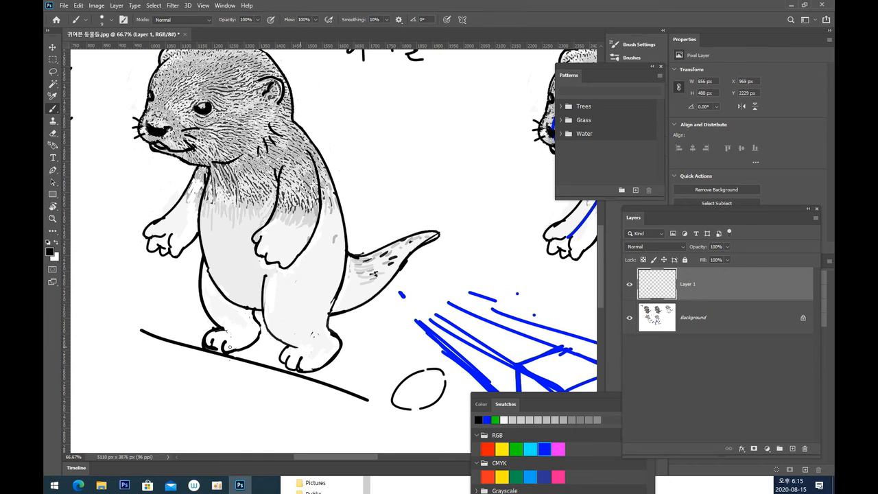
Redraw the sole of the far foot with a thicker black stroke, undoing the first attempts.
{"action": "left_click_drag", "start_coordinate": [228, 348], "coordinate": [249, 353]}
{"action": "key", "text": "ctrl+z"}
{"action": "key", "text": "ctrl+z"}
{"action": "mouse_move", "coordinate": [258, 336]}
{"action": "left_mouse_down"}
{"action": "mouse_move", "coordinate": [225, 353]}
{"action": "mouse_move", "coordinate": [222, 341]}
{"action": "left_mouse_up"}
Flatten the image so the black leg and tail drawing merges into the background.
{"action": "key", "text": "ctrl+minus"}
{"action": "key", "text": "ctrl+minus"}
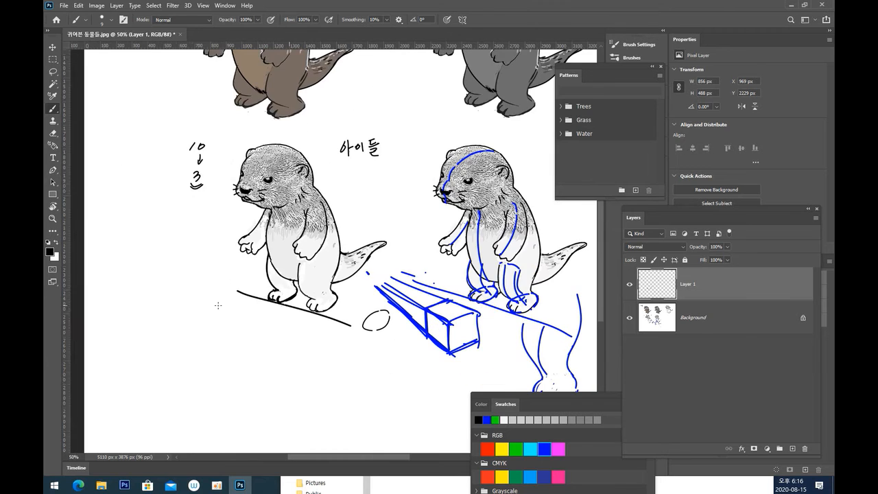
{"action": "mouse_move", "coordinate": [389, 291]}
{"action": "left_mouse_down"}
{"action": "mouse_move", "coordinate": [304, 336]}
{"action": "mouse_move", "coordinate": [313, 344]}
{"action": "mouse_move", "coordinate": [351, 332]}
{"action": "mouse_move", "coordinate": [386, 339]}
{"action": "mouse_move", "coordinate": [371, 342]}
{"action": "mouse_move", "coordinate": [254, 252]}
{"action": "mouse_move", "coordinate": [357, 265]}
{"action": "mouse_move", "coordinate": [290, 265]}
{"action": "left_mouse_up"}
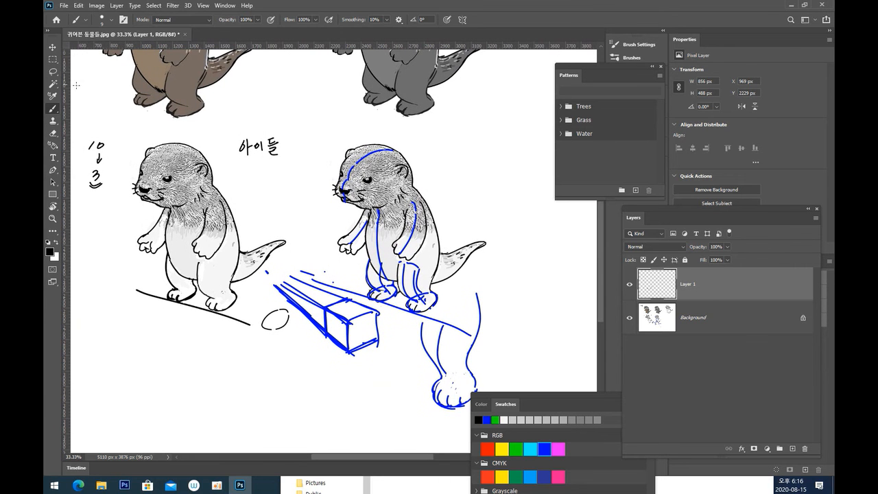
{"action": "left_click", "coordinate": [53, 71]}
{"action": "mouse_move", "coordinate": [402, 266]}
{"action": "left_mouse_down"}
{"action": "mouse_move", "coordinate": [247, 251]}
{"action": "mouse_move", "coordinate": [426, 264]}
{"action": "mouse_move", "coordinate": [418, 268]}
{"action": "left_mouse_up"}
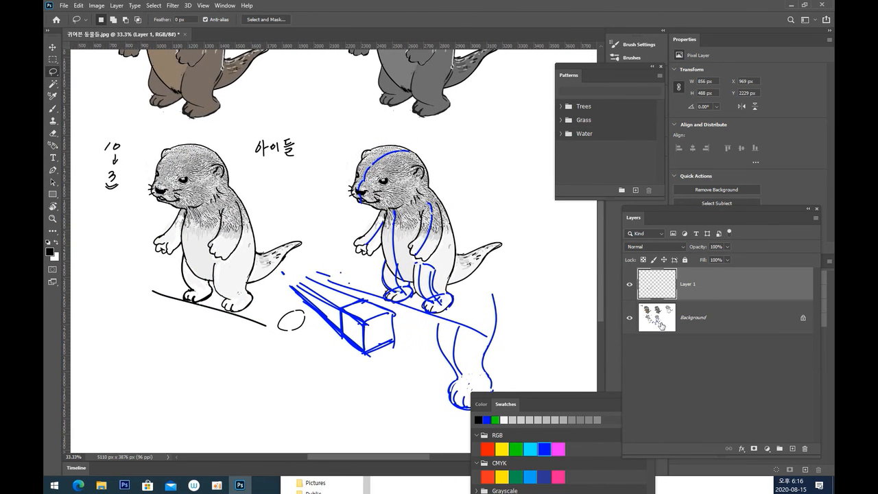
{"action": "left_click", "coordinate": [814, 218]}
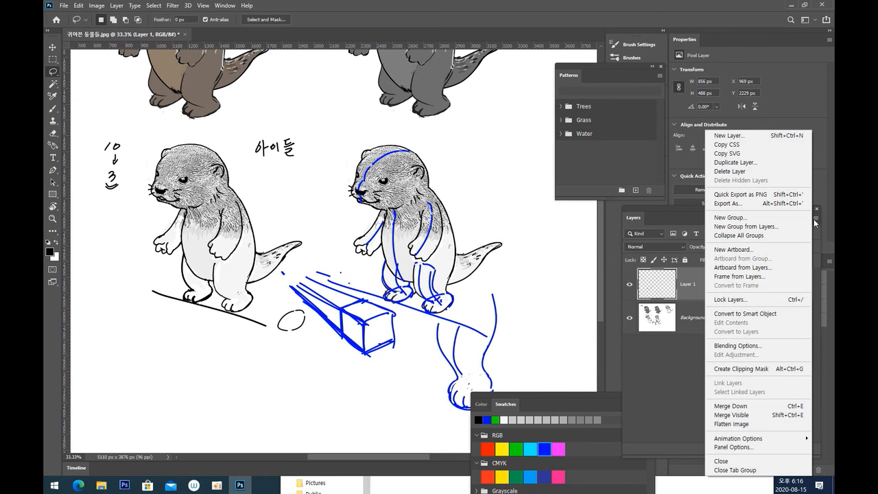
{"action": "left_click", "coordinate": [733, 425]}
Outline the redrawn otter and its ground line with a lasso selection and place a copy beyond the blue-sketched otter.
{"action": "mouse_move", "coordinate": [317, 221]}
{"action": "left_mouse_down"}
{"action": "mouse_move", "coordinate": [310, 259]}
{"action": "mouse_move", "coordinate": [271, 288]}
{"action": "mouse_move", "coordinate": [267, 343]}
{"action": "mouse_move", "coordinate": [182, 351]}
{"action": "mouse_move", "coordinate": [132, 306]}
{"action": "mouse_move", "coordinate": [124, 268]}
{"action": "mouse_move", "coordinate": [134, 168]}
{"action": "mouse_move", "coordinate": [159, 144]}
{"action": "mouse_move", "coordinate": [192, 135]}
{"action": "mouse_move", "coordinate": [224, 140]}
{"action": "mouse_move", "coordinate": [318, 221]}
{"action": "left_mouse_up"}
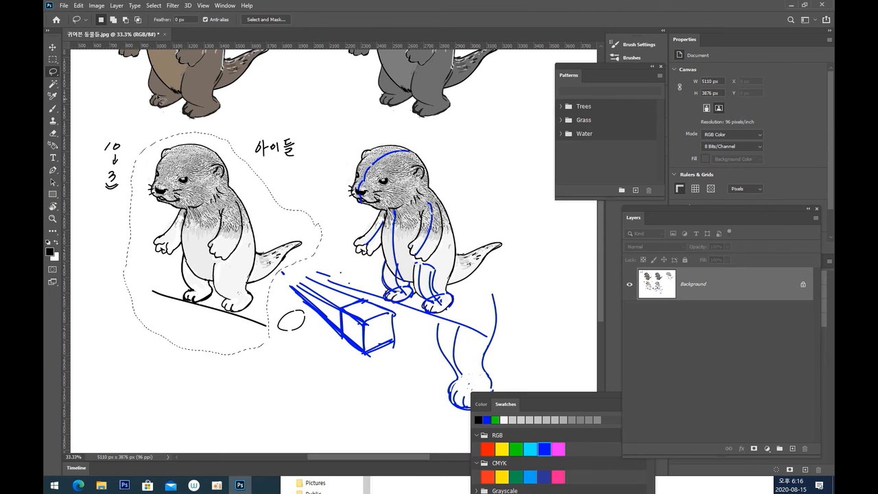
{"action": "left_click", "coordinate": [52, 48]}
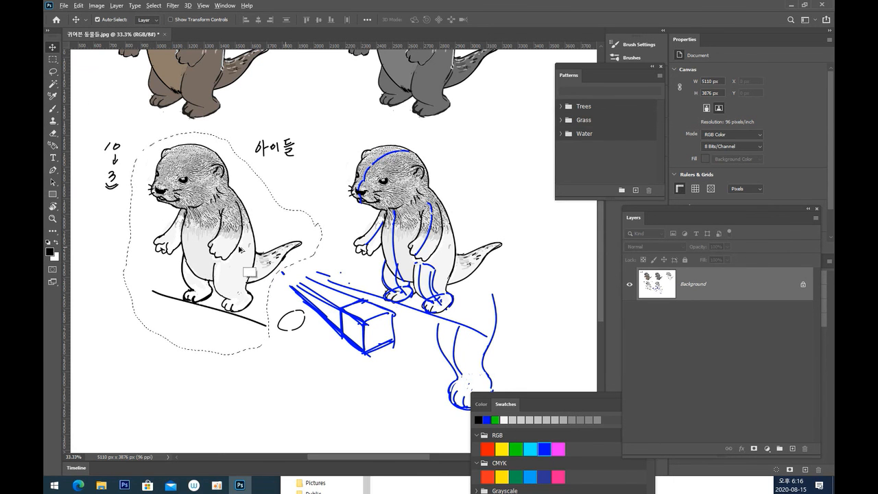
{"action": "mouse_move", "coordinate": [224, 251]}
{"action": "left_mouse_down"}
{"action": "mouse_move", "coordinate": [475, 264]}
{"action": "mouse_move", "coordinate": [522, 284]}
{"action": "left_mouse_up"}
{"action": "left_click_drag", "start_coordinate": [393, 277], "coordinate": [148, 267]}
{"action": "left_click_drag", "start_coordinate": [296, 258], "coordinate": [422, 225]}
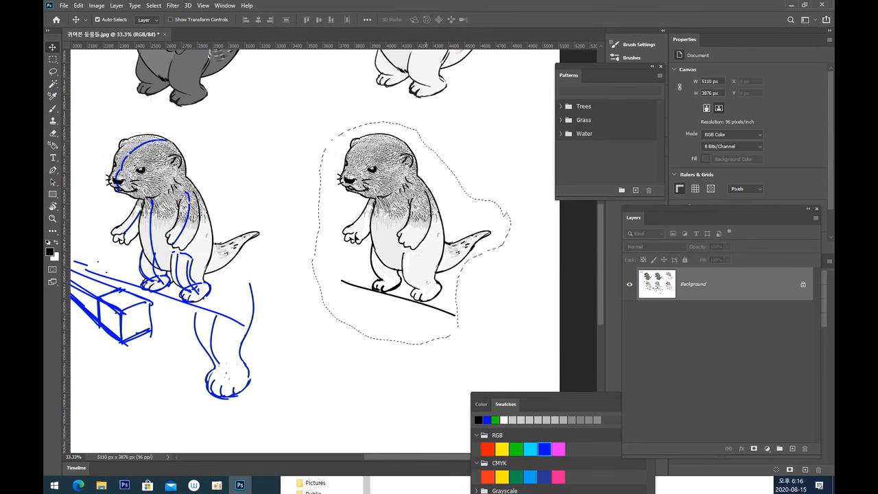
{"action": "scroll", "coordinate": [333, 226], "scroll_direction": "up", "scroll_amount": 1}
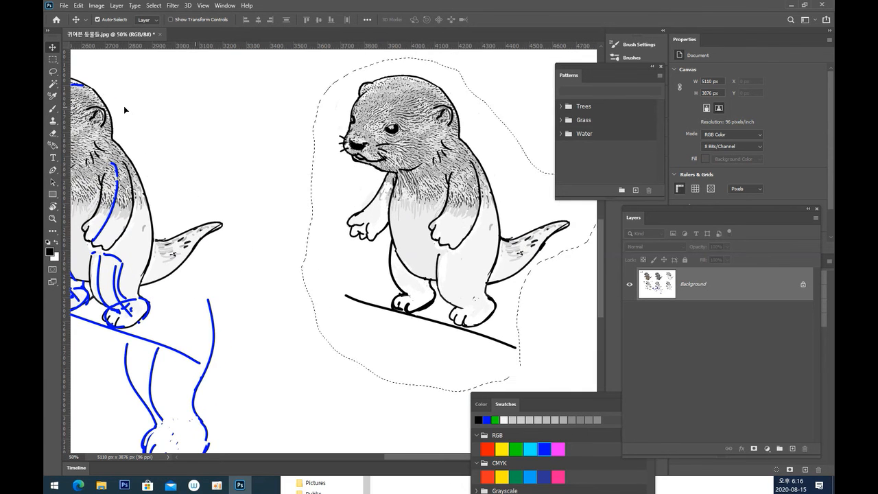
{"action": "left_click_drag", "start_coordinate": [333, 225], "coordinate": [226, 245]}
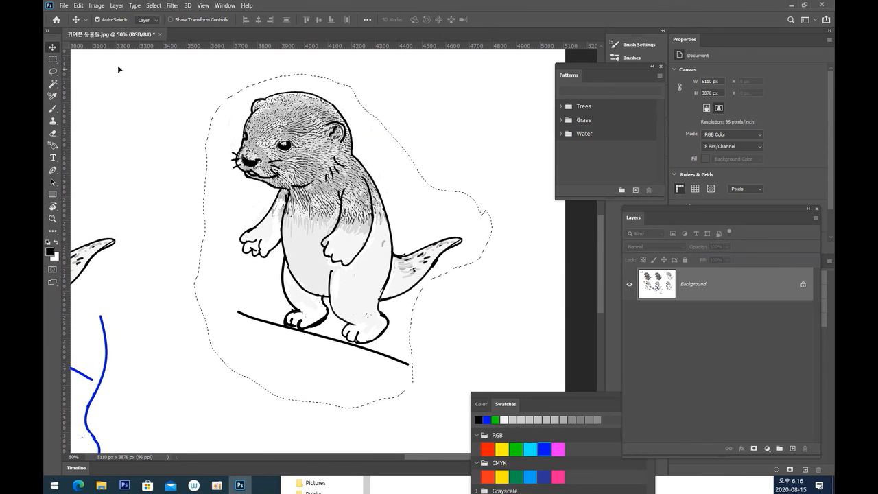
Apply legacy Brightness/Contrast to the selected otter copy with brightness 100 and contrast 100.
{"action": "left_click", "coordinate": [96, 5]}
{"action": "mouse_move", "coordinate": [165, 30]}
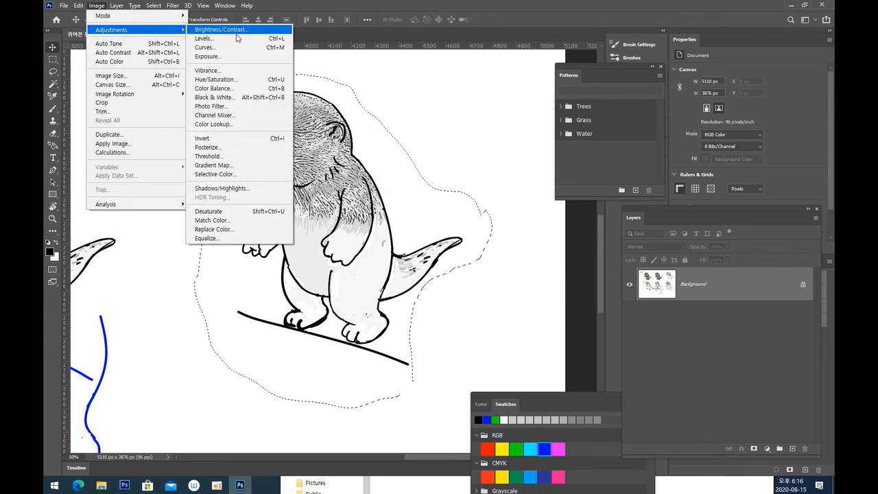
{"action": "left_click", "coordinate": [239, 30]}
{"action": "left_click", "coordinate": [505, 202]}
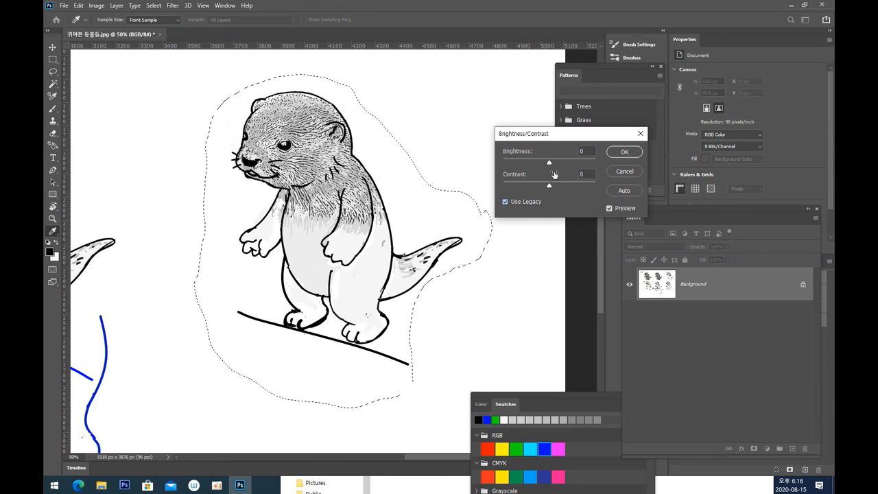
{"action": "left_click_drag", "start_coordinate": [551, 164], "coordinate": [639, 176]}
{"action": "left_click_drag", "start_coordinate": [553, 187], "coordinate": [602, 179]}
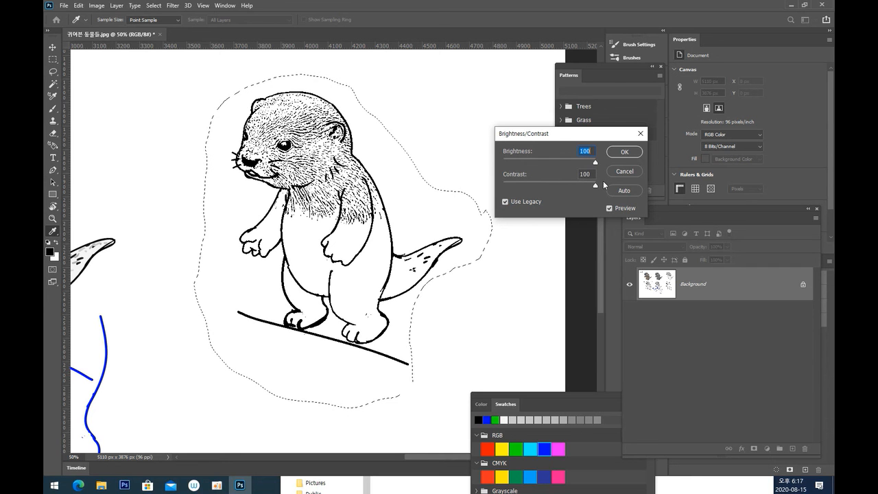
{"action": "left_click", "coordinate": [623, 151]}
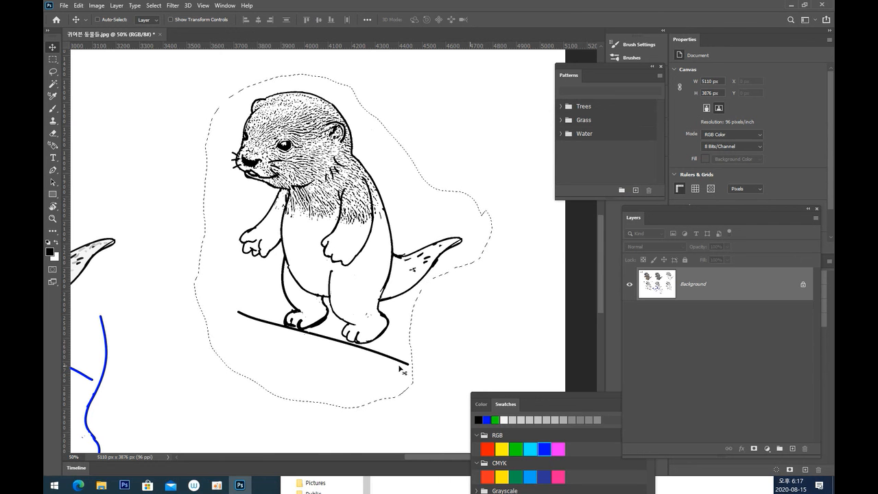
Erase the fur texture from the forehead of the high-contrast otter copy with an enlarged eraser.
{"action": "key", "text": "ctrl+plus"}
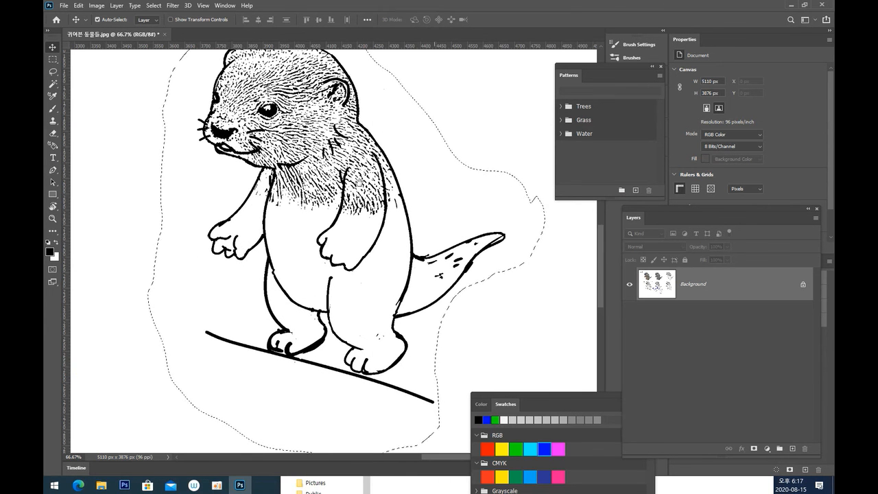
{"action": "left_click_drag", "start_coordinate": [345, 240], "coordinate": [312, 263]}
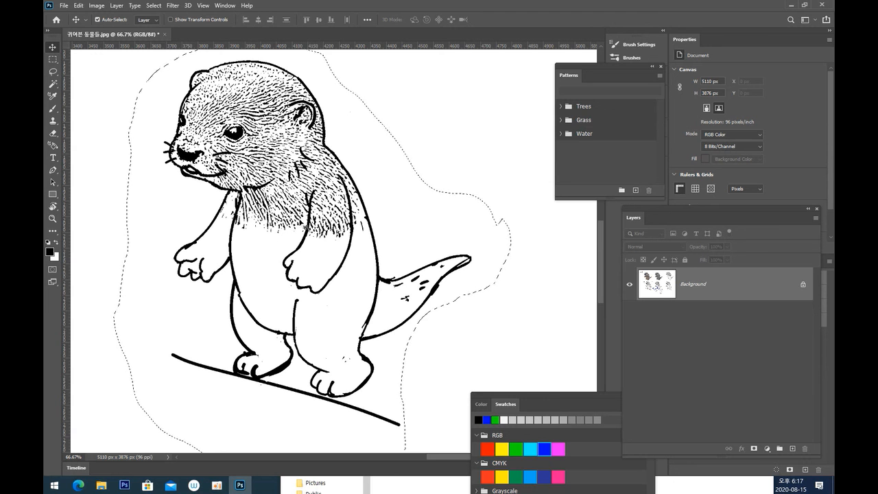
{"action": "left_click", "coordinate": [53, 109]}
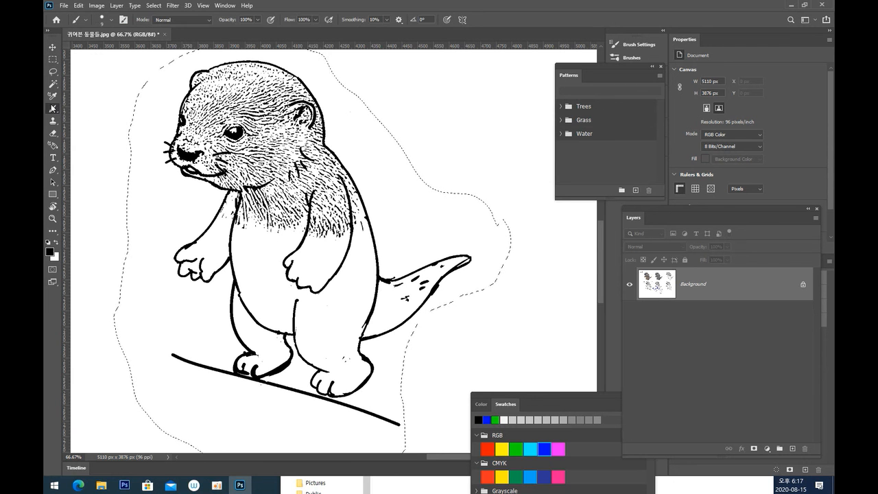
{"action": "left_click", "coordinate": [53, 132]}
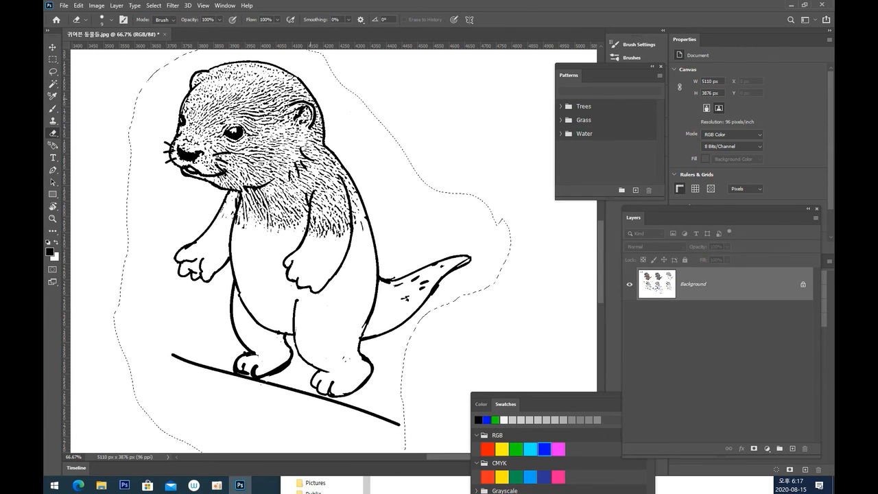
{"action": "key", "text": "bracketright"}
{"action": "key", "text": "bracketright"}
{"action": "key", "text": "bracketright"}
{"action": "mouse_move", "coordinate": [252, 104]}
{"action": "left_mouse_down"}
{"action": "mouse_move", "coordinate": [265, 124]}
{"action": "mouse_move", "coordinate": [246, 120]}
{"action": "mouse_move", "coordinate": [256, 127]}
{"action": "mouse_move", "coordinate": [237, 113]}
{"action": "mouse_move", "coordinate": [199, 131]}
{"action": "mouse_move", "coordinate": [220, 108]}
{"action": "mouse_move", "coordinate": [192, 127]}
{"action": "left_mouse_up"}
{"action": "key", "text": "bracketleft"}
{"action": "key", "text": "bracketleft"}
{"action": "key", "text": "bracketleft"}
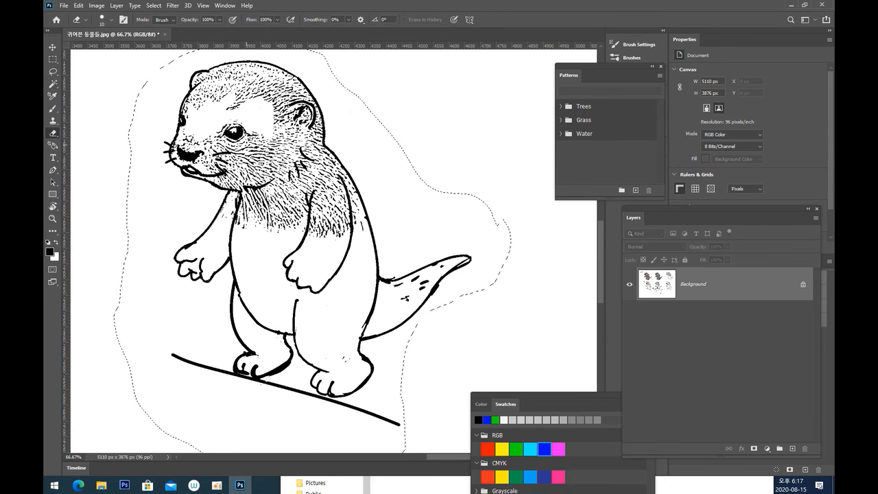
Erase the leftover fur marks at the brow, around the eye and on the upper cheek.
{"action": "key", "text": "bracketright"}
{"action": "key", "text": "bracketright"}
{"action": "key", "text": "bracketleft"}
{"action": "key", "text": "bracketleft"}
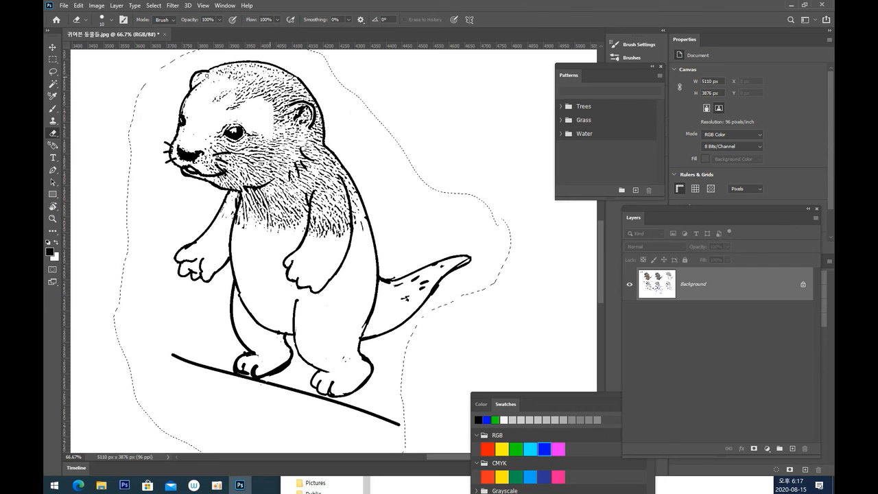
{"action": "key", "text": "bracketright"}
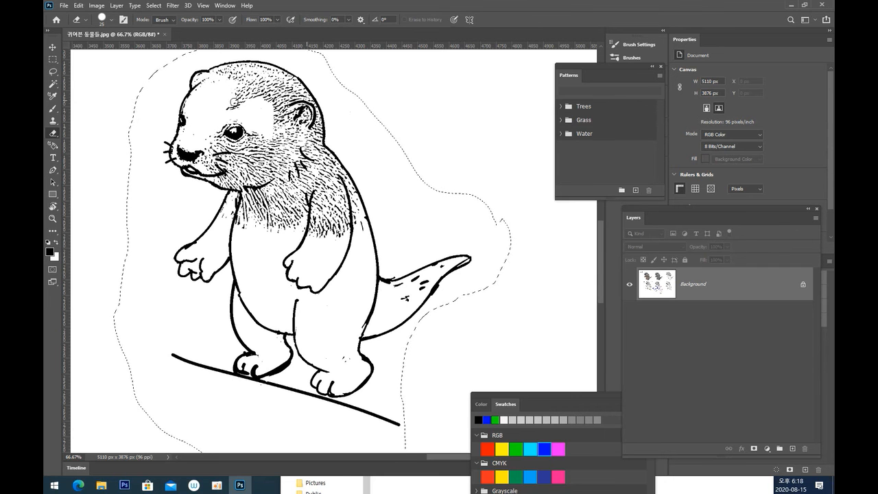
{"action": "mouse_move", "coordinate": [243, 97]}
{"action": "left_mouse_down"}
{"action": "mouse_move", "coordinate": [239, 106]}
{"action": "mouse_move", "coordinate": [267, 96]}
{"action": "mouse_move", "coordinate": [271, 135]}
{"action": "left_mouse_up"}
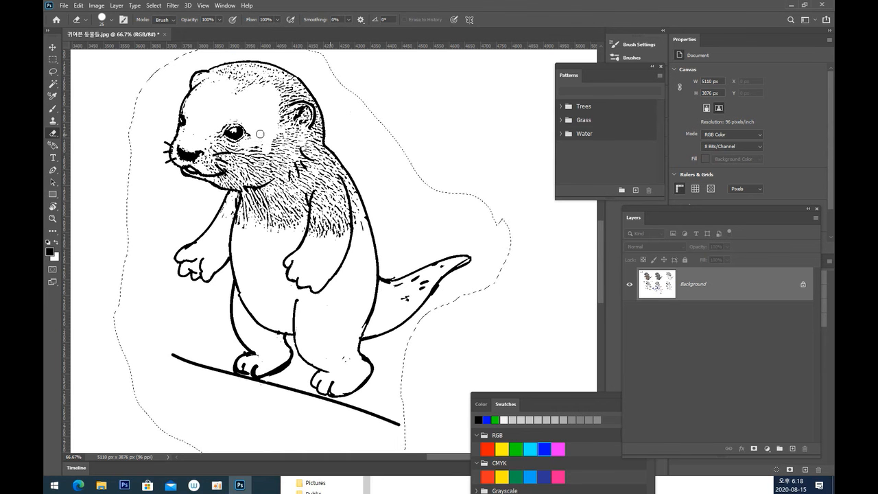
{"action": "key", "text": "bracketleft"}
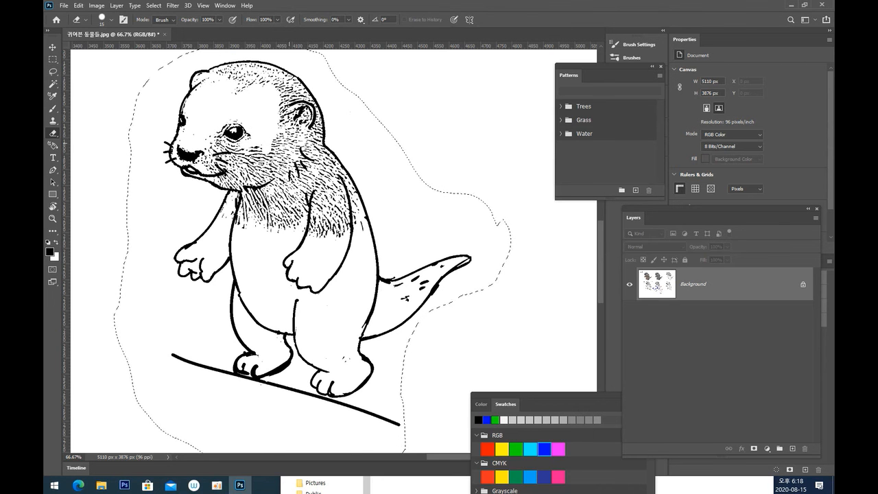
{"action": "left_click_drag", "start_coordinate": [218, 148], "coordinate": [240, 145]}
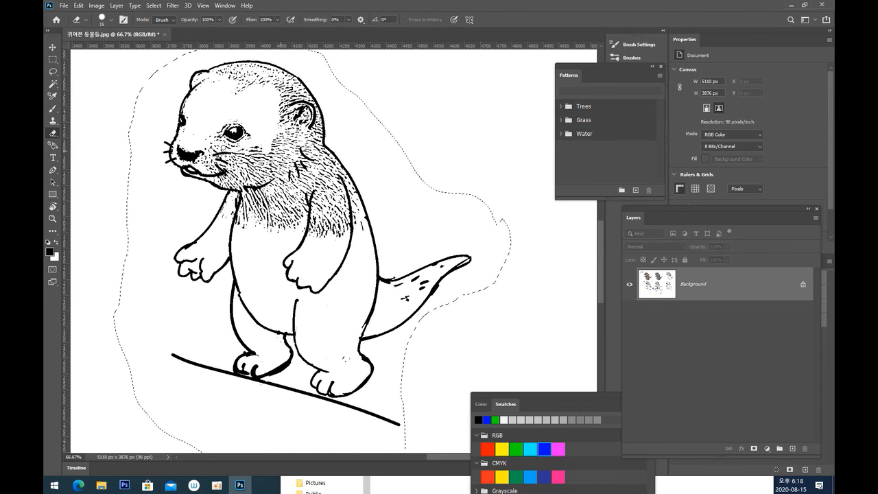
Erase the fur strokes beside the muzzle and across the cheek down to the jawline, varying the eraser size.
{"action": "key", "text": "bracketleft"}
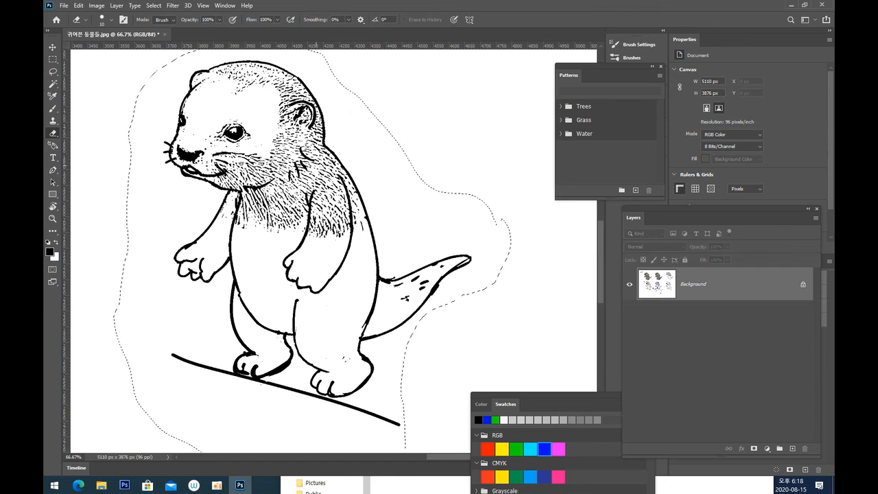
{"action": "key", "text": "bracketright"}
{"action": "key", "text": "bracketright"}
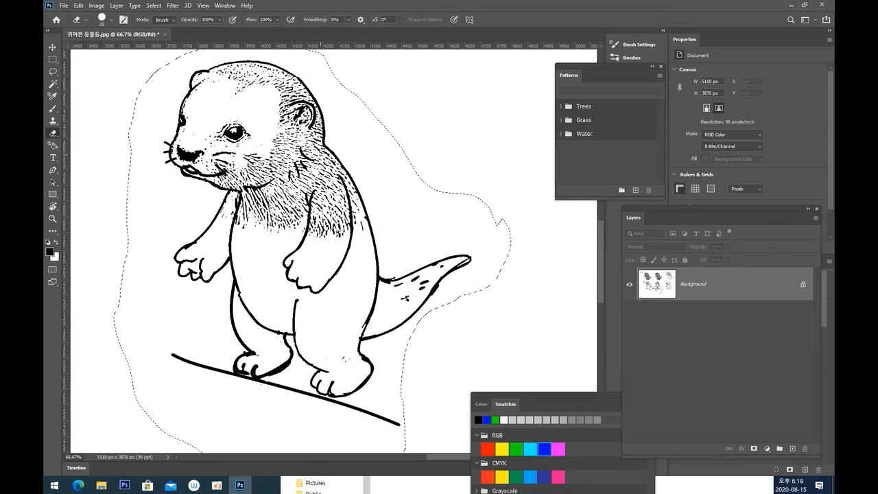
{"action": "key", "text": "bracketleft"}
{"action": "key", "text": "bracketleft"}
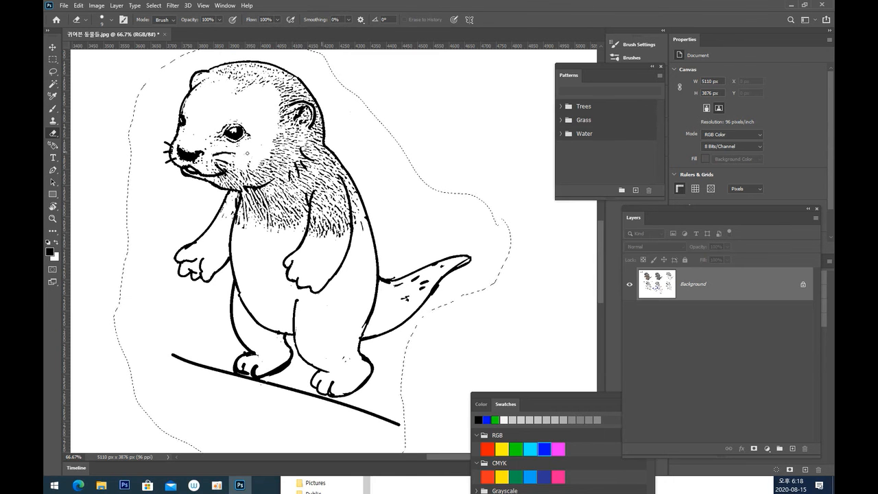
{"action": "mouse_move", "coordinate": [222, 165]}
{"action": "left_mouse_down"}
{"action": "mouse_move", "coordinate": [237, 176]}
{"action": "mouse_move", "coordinate": [218, 178]}
{"action": "left_mouse_up"}
{"action": "key", "text": "bracketright"}
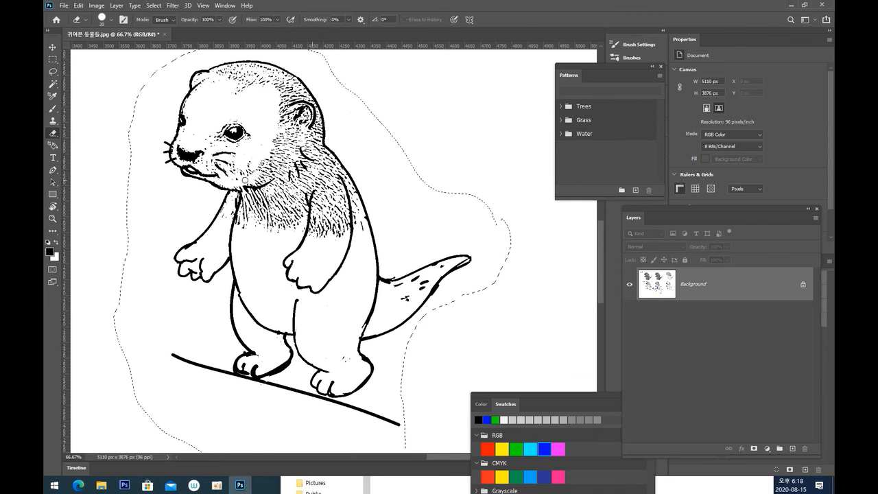
{"action": "mouse_move", "coordinate": [251, 162]}
{"action": "left_mouse_down"}
{"action": "mouse_move", "coordinate": [274, 177]}
{"action": "mouse_move", "coordinate": [277, 140]}
{"action": "mouse_move", "coordinate": [269, 164]}
{"action": "mouse_move", "coordinate": [287, 132]}
{"action": "left_mouse_up"}
Erase the fur marks in front of and inside the ear, varying the eraser size.
{"action": "key", "text": "bracketleft"}
{"action": "key", "text": "bracketleft"}
{"action": "key", "text": "bracketleft"}
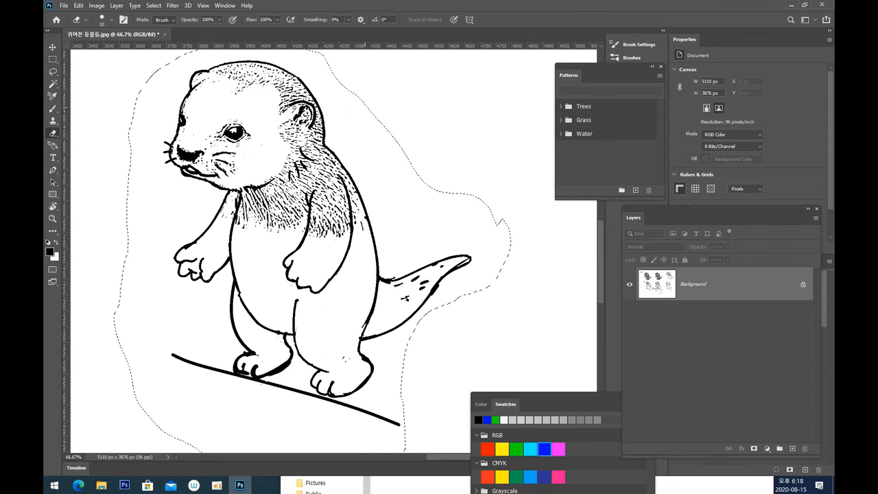
{"action": "key", "text": "bracketright"}
{"action": "key", "text": "bracketright"}
{"action": "key", "text": "bracketleft"}
{"action": "key", "text": "bracketleft"}
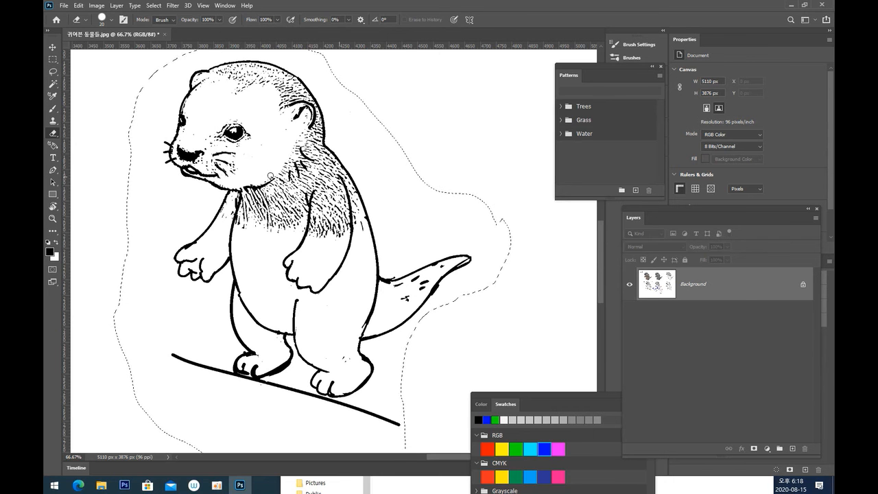
Erase the fur strokes across the crown of the high-contrast otter's head, adjusting the eraser size.
{"action": "key", "text": "bracketright"}
{"action": "left_click_drag", "start_coordinate": [225, 92], "coordinate": [279, 77]}
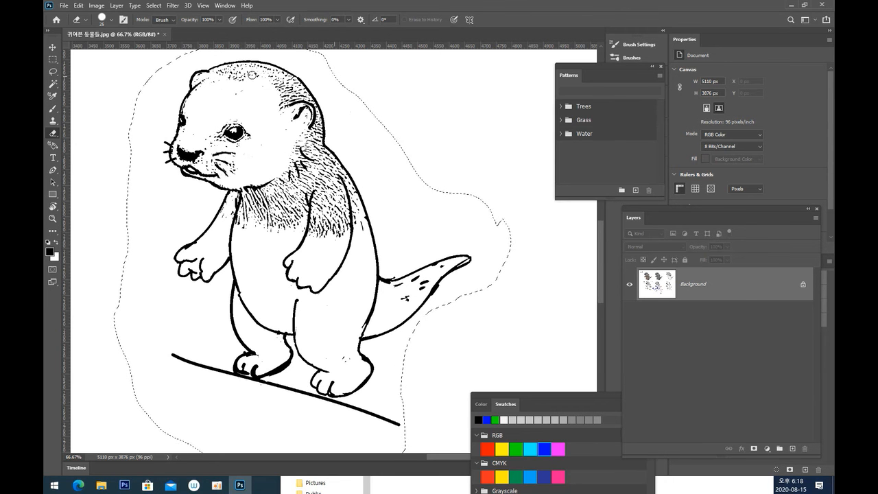
{"action": "key", "text": "bracketleft"}
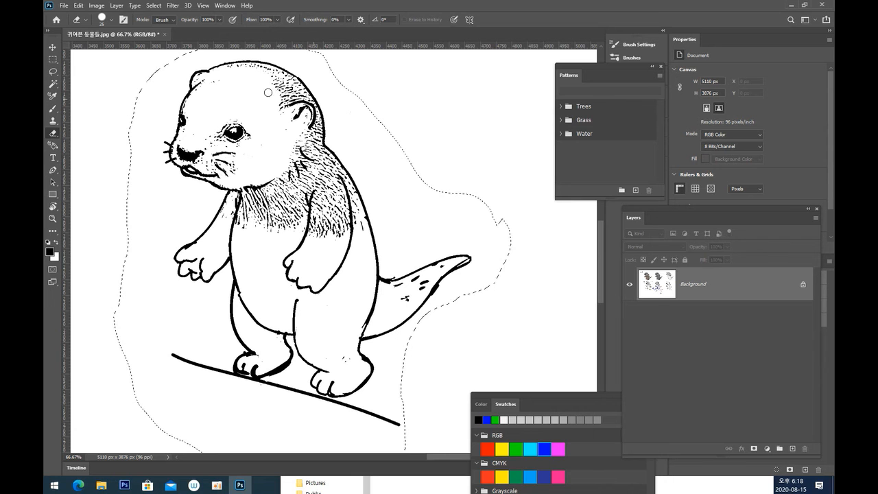
{"action": "key", "text": "bracketleft"}
{"action": "key", "text": "bracketright"}
{"action": "key", "text": "bracketright"}
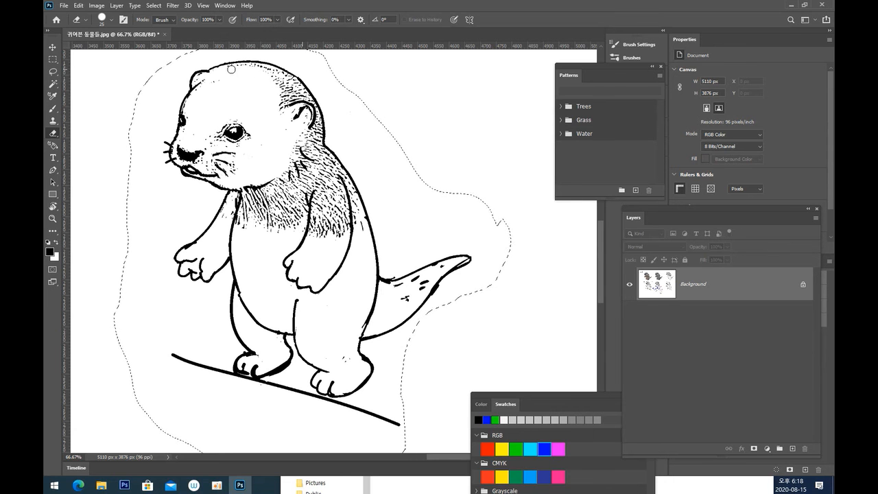
Erase the fur at the back of the head and behind the ear down to the nape, using a progressively smaller eraser.
{"action": "left_click_drag", "start_coordinate": [284, 92], "coordinate": [279, 106]}
{"action": "mouse_move", "coordinate": [273, 75]}
{"action": "left_mouse_down"}
{"action": "mouse_move", "coordinate": [287, 88]}
{"action": "mouse_move", "coordinate": [264, 69]}
{"action": "left_mouse_up"}
{"action": "key", "text": "bracketleft"}
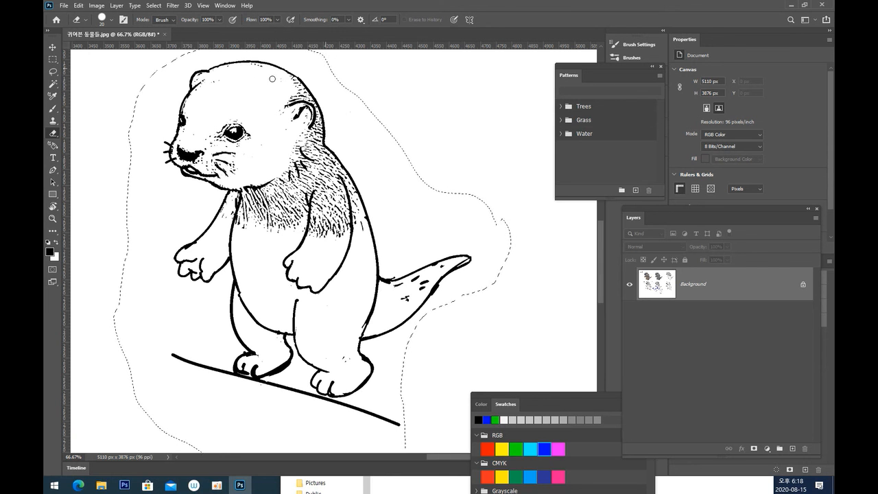
{"action": "left_click_drag", "start_coordinate": [288, 98], "coordinate": [304, 91]}
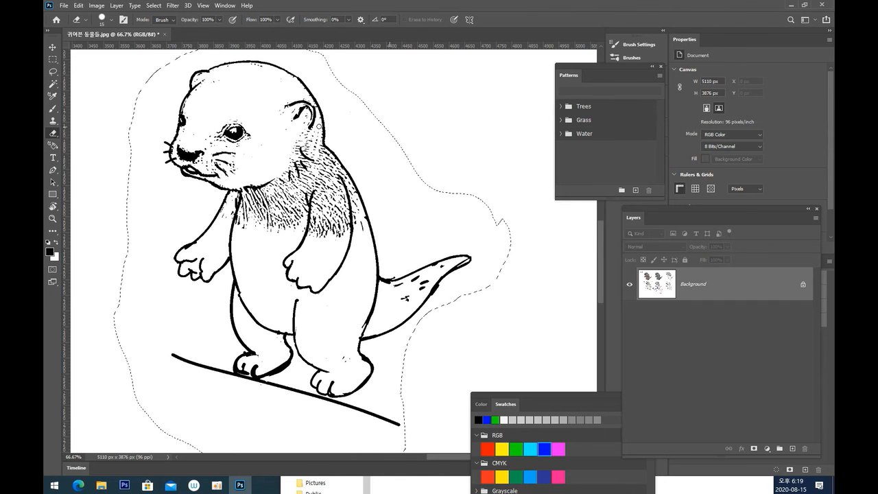
{"action": "key", "text": "bracketleft"}
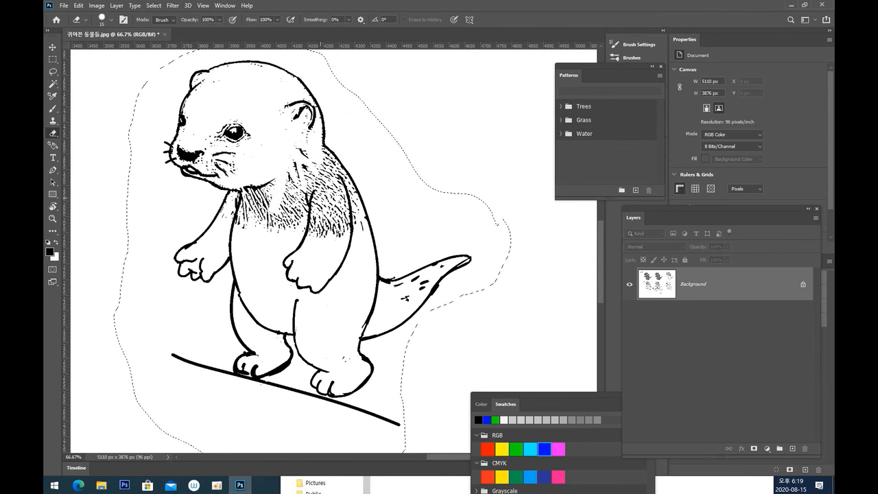
Erase the fur texture from the chest and the front of the shoulder, varying the eraser size.
{"action": "mouse_move", "coordinate": [246, 191]}
{"action": "left_mouse_down"}
{"action": "mouse_move", "coordinate": [274, 189]}
{"action": "mouse_move", "coordinate": [250, 196]}
{"action": "mouse_move", "coordinate": [238, 235]}
{"action": "mouse_move", "coordinate": [259, 232]}
{"action": "mouse_move", "coordinate": [280, 212]}
{"action": "mouse_move", "coordinate": [286, 219]}
{"action": "mouse_move", "coordinate": [301, 191]}
{"action": "mouse_move", "coordinate": [292, 223]}
{"action": "mouse_move", "coordinate": [302, 198]}
{"action": "mouse_move", "coordinate": [288, 229]}
{"action": "left_mouse_up"}
{"action": "key", "text": "bracketright"}
{"action": "key", "text": "bracketright"}
{"action": "key", "text": "bracketright"}
{"action": "key", "text": "bracketleft"}
{"action": "left_click_drag", "start_coordinate": [293, 186], "coordinate": [289, 174]}
{"action": "key", "text": "bracketright"}
{"action": "key", "text": "bracketleft"}
{"action": "key", "text": "bracketleft"}
{"action": "key", "text": "bracketleft"}
{"action": "key", "text": "bracketleft"}
{"action": "key", "text": "bracketleft"}
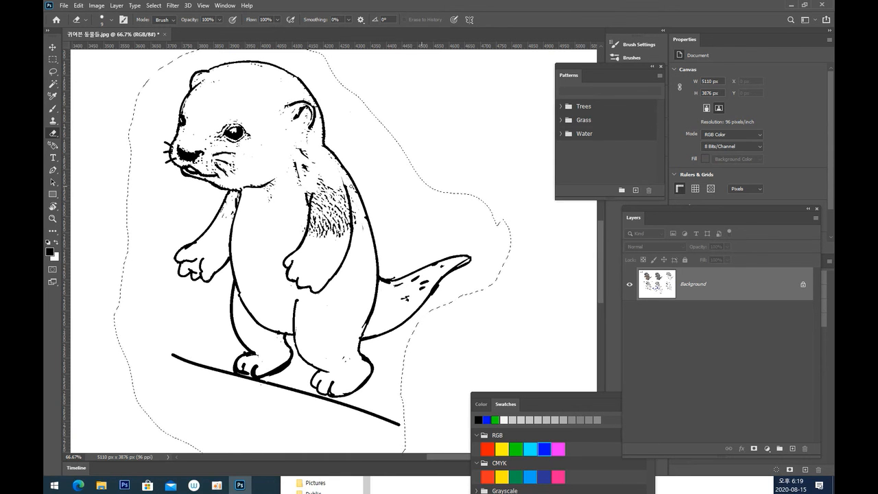
Erase the fur strokes inside the near upper arm up to its outlines, varying the eraser size.
{"action": "key", "text": "bracketright"}
{"action": "key", "text": "bracketright"}
{"action": "key", "text": "bracketright"}
{"action": "left_click_drag", "start_coordinate": [336, 239], "coordinate": [328, 188]}
{"action": "key", "text": "bracketleft"}
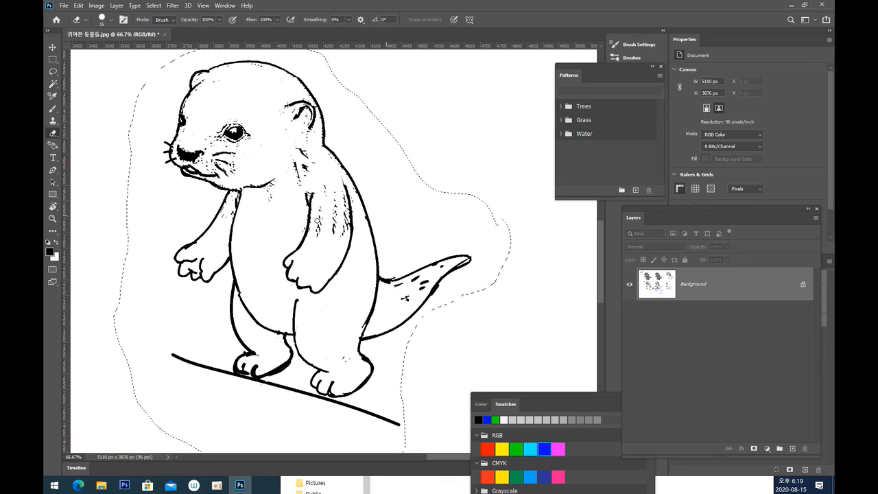
{"action": "key", "text": "bracketleft"}
{"action": "key", "text": "bracketright"}
{"action": "key", "text": "bracketright"}
{"action": "key", "text": "bracketright"}
{"action": "key", "text": "bracketright"}
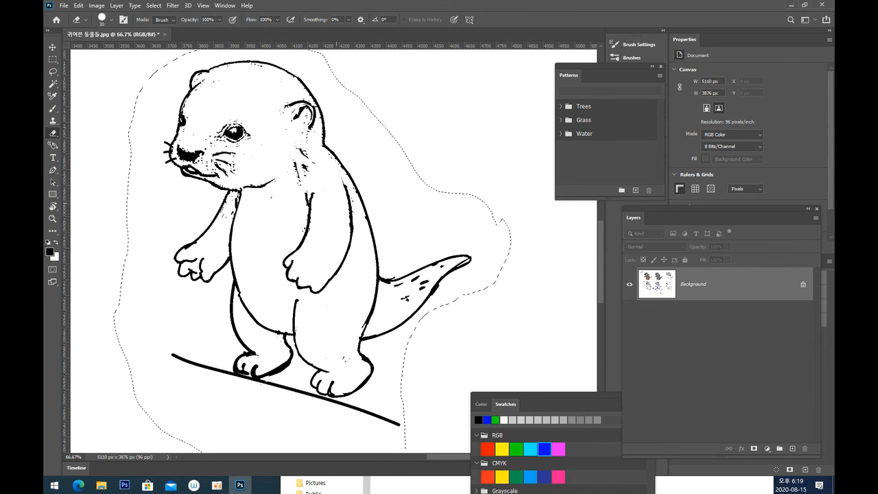
Erase the stray marks in the middle of the tail and on the neck, and clear the selection around the otter.
{"action": "key", "text": "bracketleft"}
{"action": "key", "text": "bracketleft"}
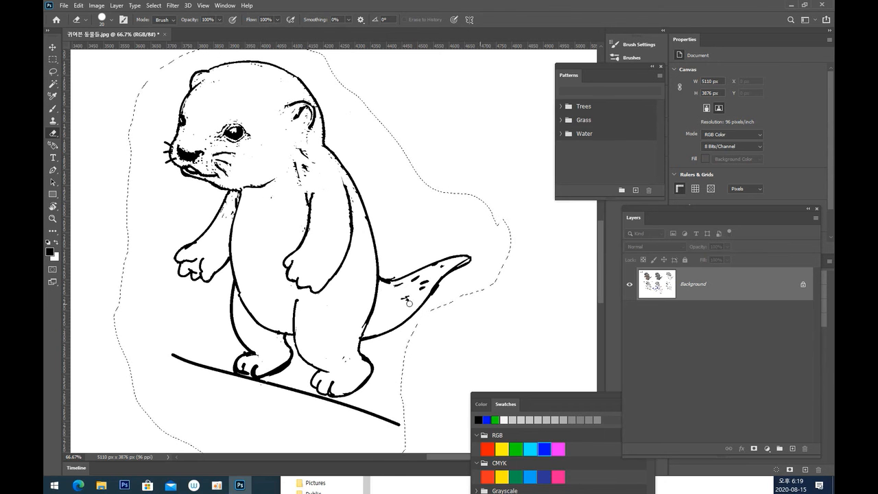
{"action": "left_click", "coordinate": [52, 71]}
{"action": "left_click", "coordinate": [96, 101]}
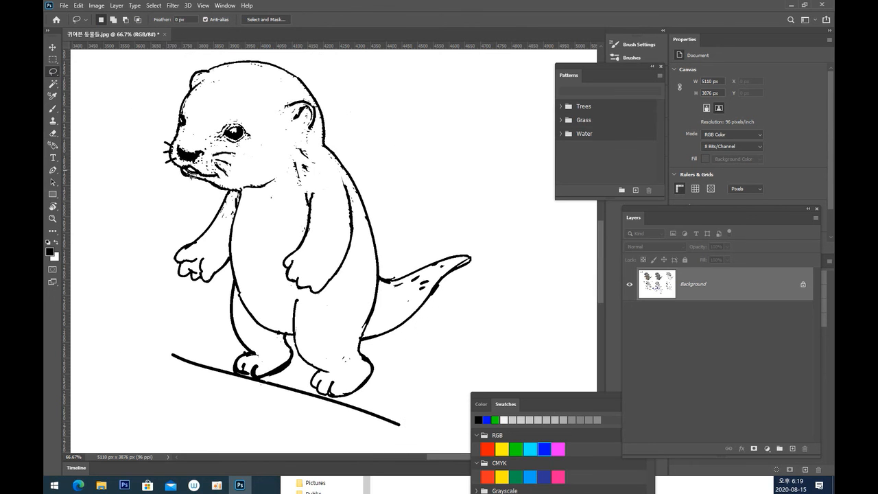
{"action": "left_click", "coordinate": [54, 135]}
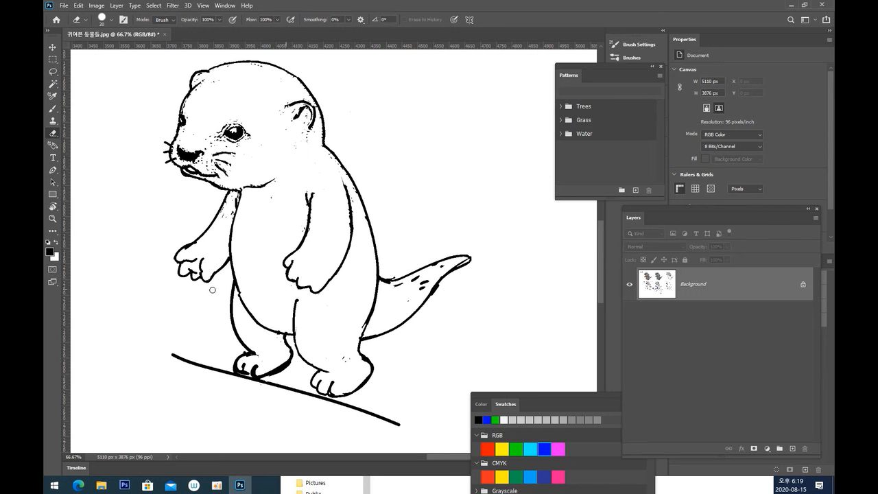
Compare the cleaned line-art otter with the other otter versions on the canvas.
{"action": "key", "text": "ctrl+minus"}
{"action": "key", "text": "ctrl+minus"}
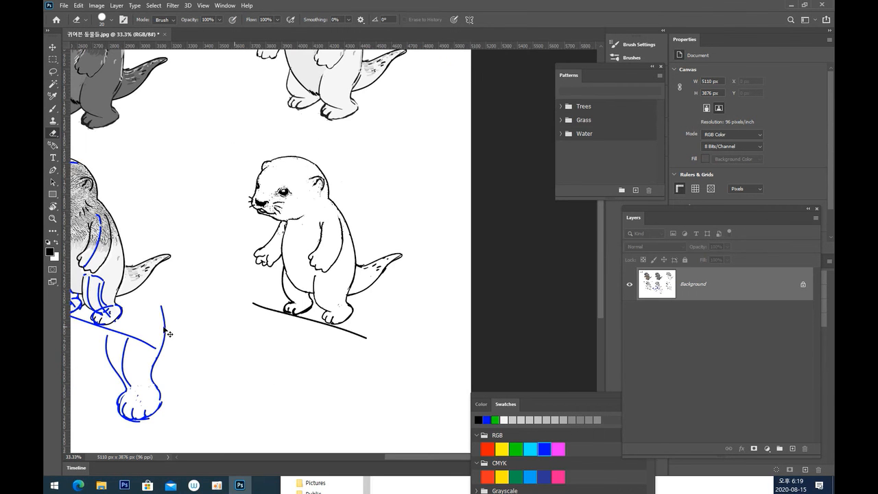
{"action": "left_click_drag", "start_coordinate": [236, 300], "coordinate": [325, 355]}
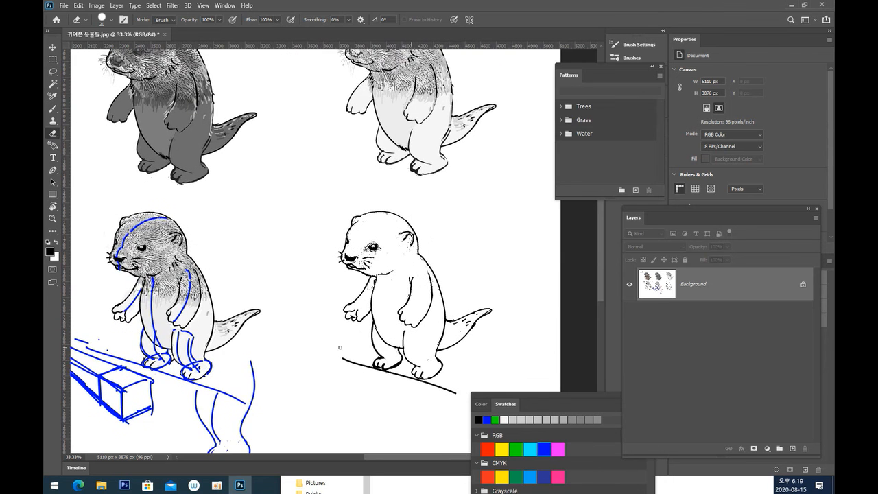
{"action": "key", "text": "ctrl+minus"}
{"action": "left_click_drag", "start_coordinate": [250, 237], "coordinate": [356, 236]}
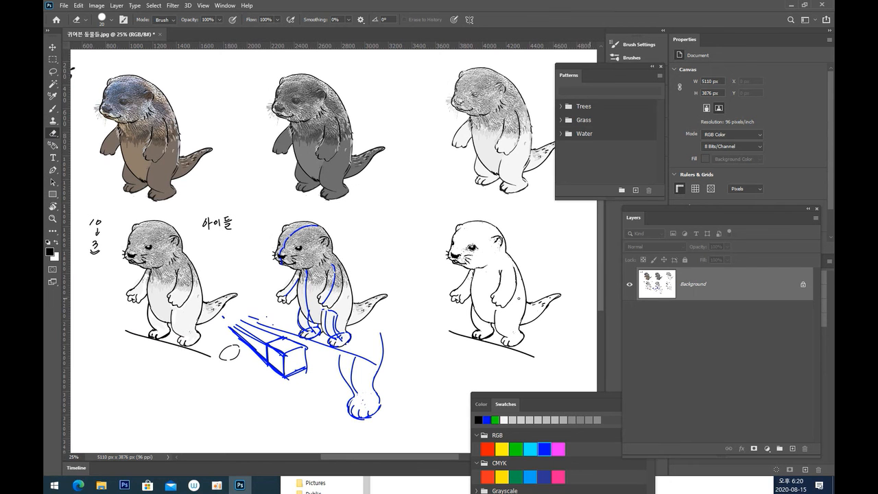
{"action": "left_click_drag", "start_coordinate": [505, 302], "coordinate": [444, 267]}
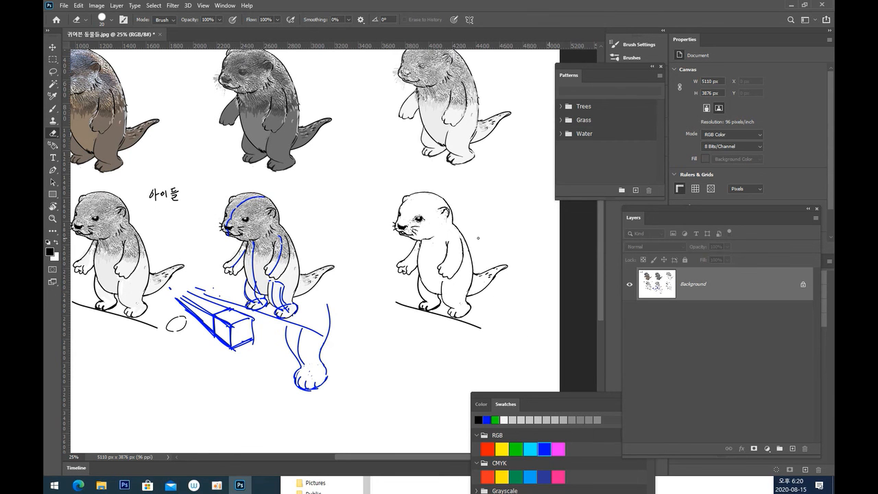
{"action": "key", "text": "ctrl+plus"}
{"action": "left_click_drag", "start_coordinate": [418, 192], "coordinate": [297, 204]}
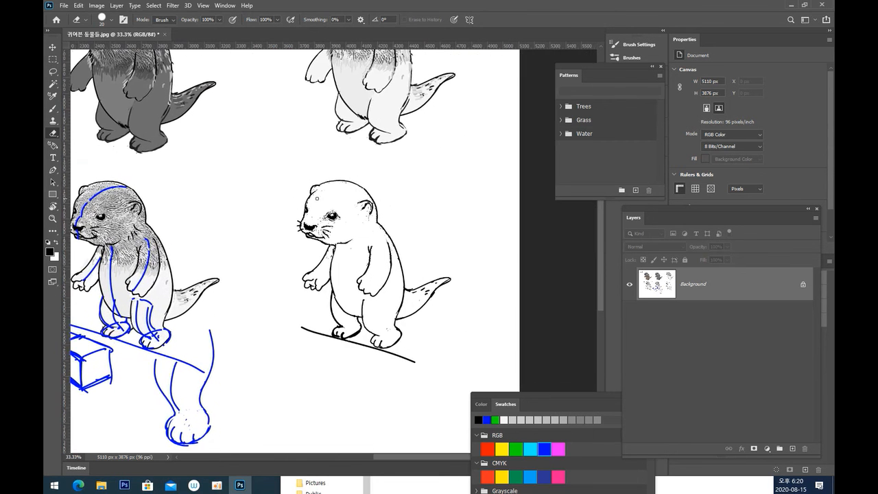